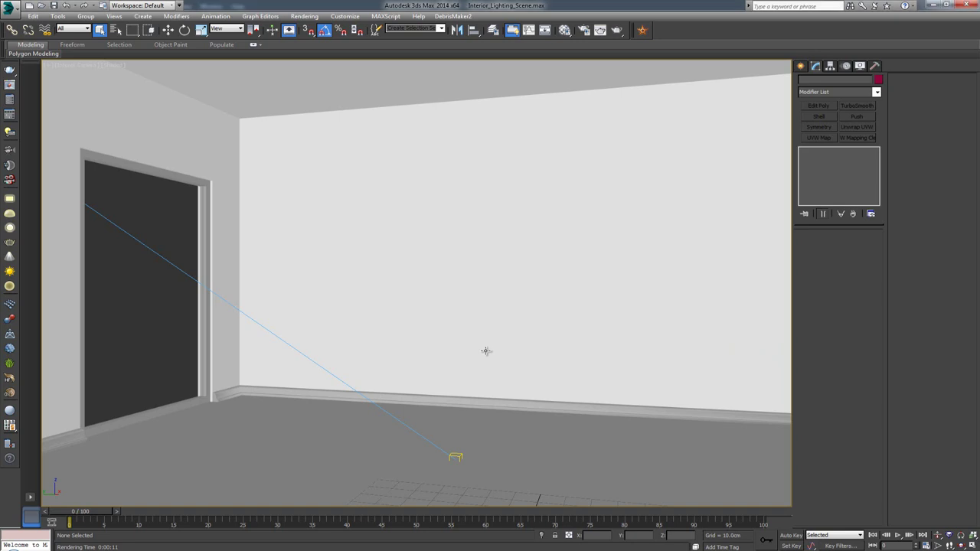
Step: Zoom out and orbit the Perspective view to see the whole room box from above
scroll(485, 350, "down", 10)
left_click_drag(485, 350, 510, 332)
Step: Enable Backface Cull in Box001's Object Properties so the room interior shows through
left_click_drag(574, 297, 454, 273)
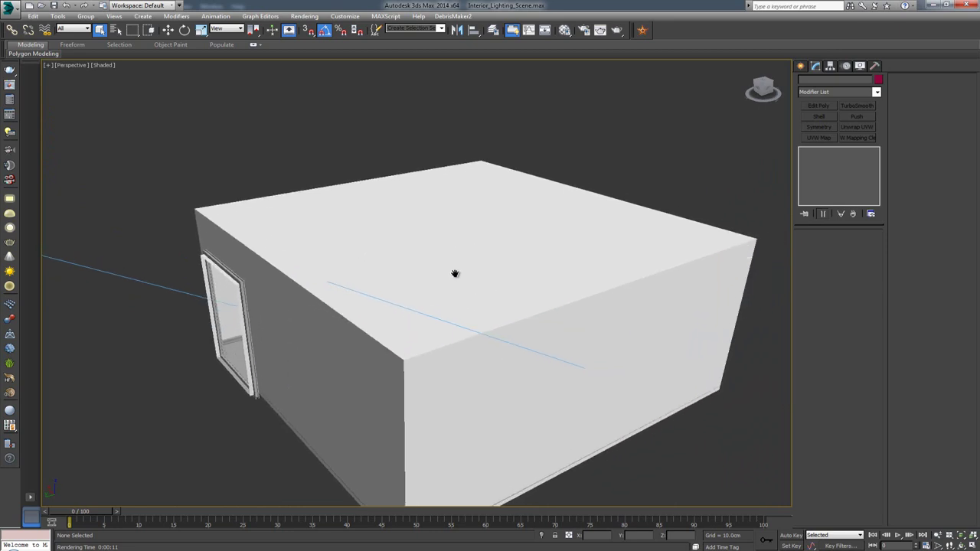
left_click(344, 225)
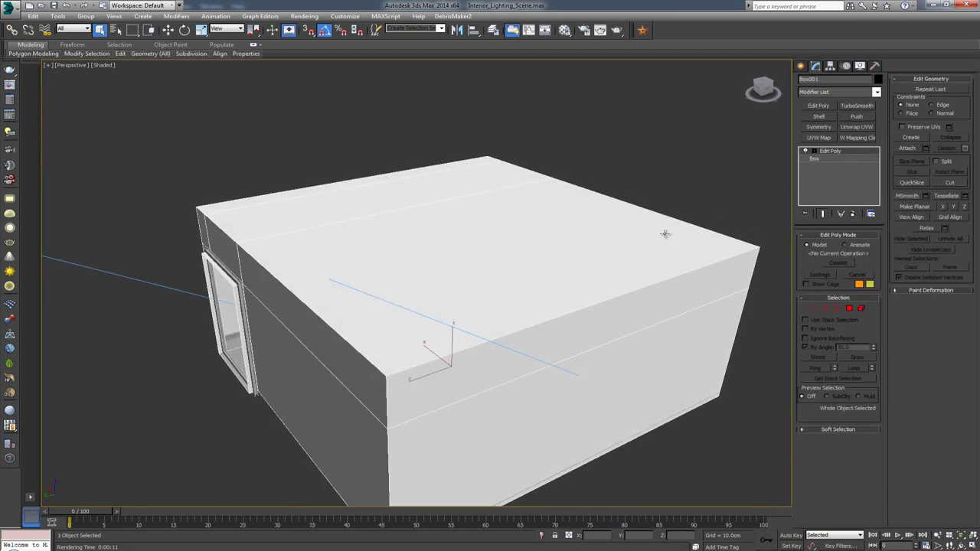
right_click(451, 286)
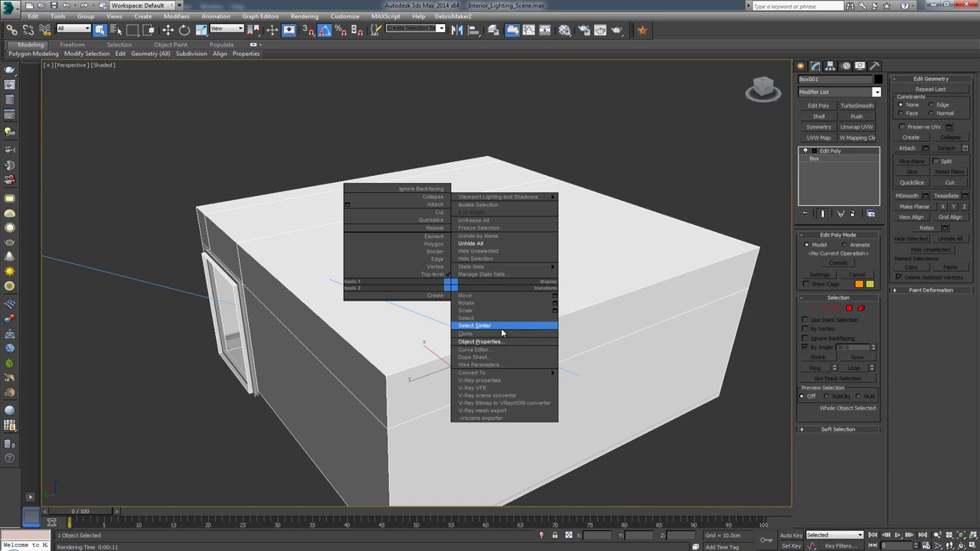
left_click(502, 342)
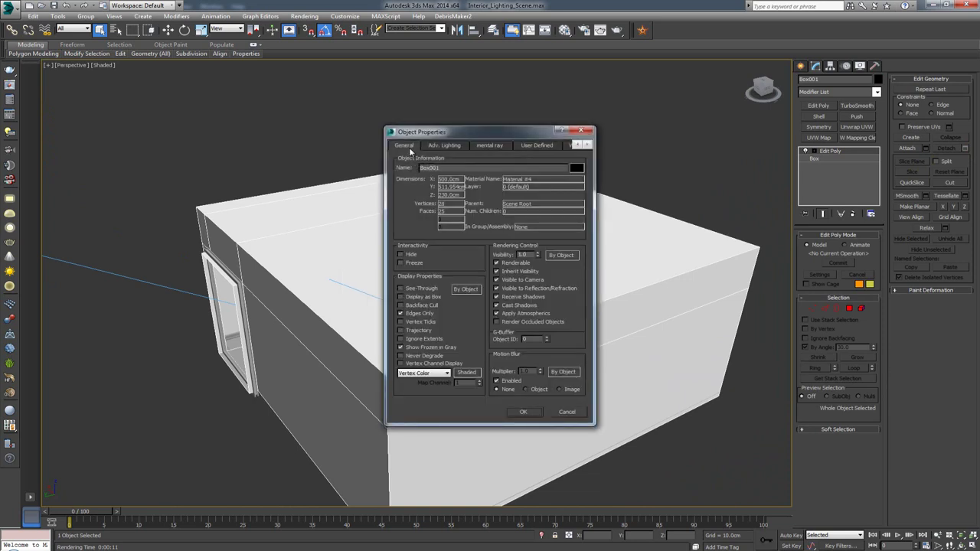
left_click(418, 306)
left_click(523, 412)
left_click_drag(506, 307, 424, 319)
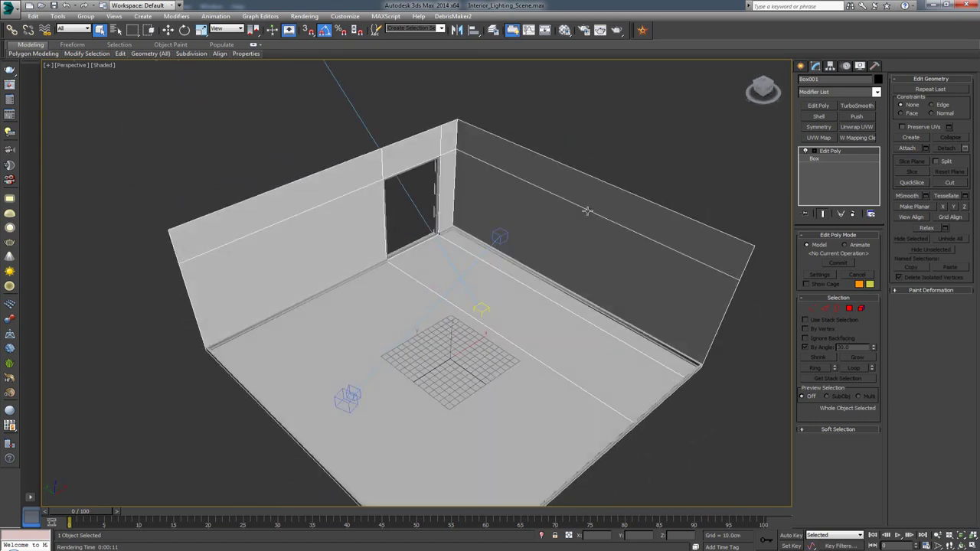
Step: In Polygon mode, select the ceiling polygons and look up to read their material ID
left_click_drag(586, 211, 492, 222)
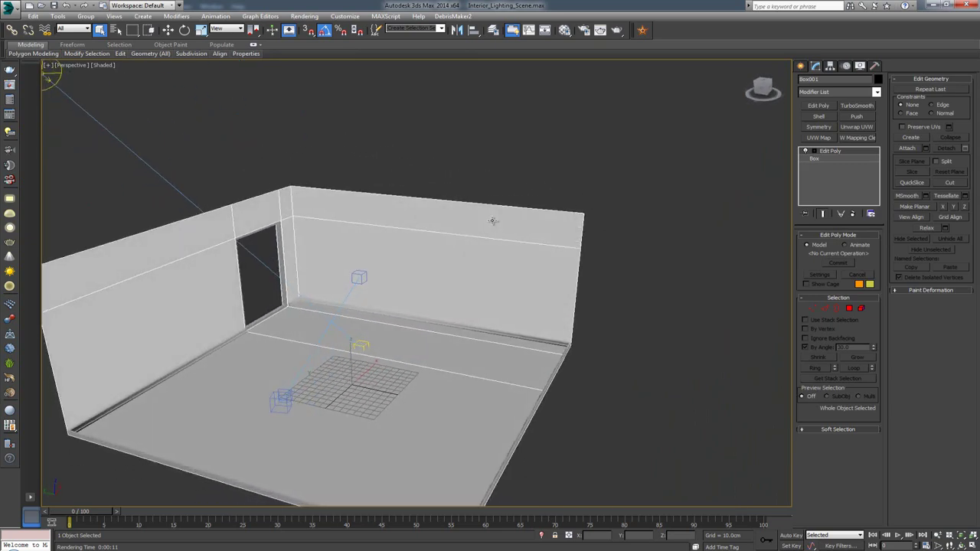
left_click_drag(426, 340, 460, 274)
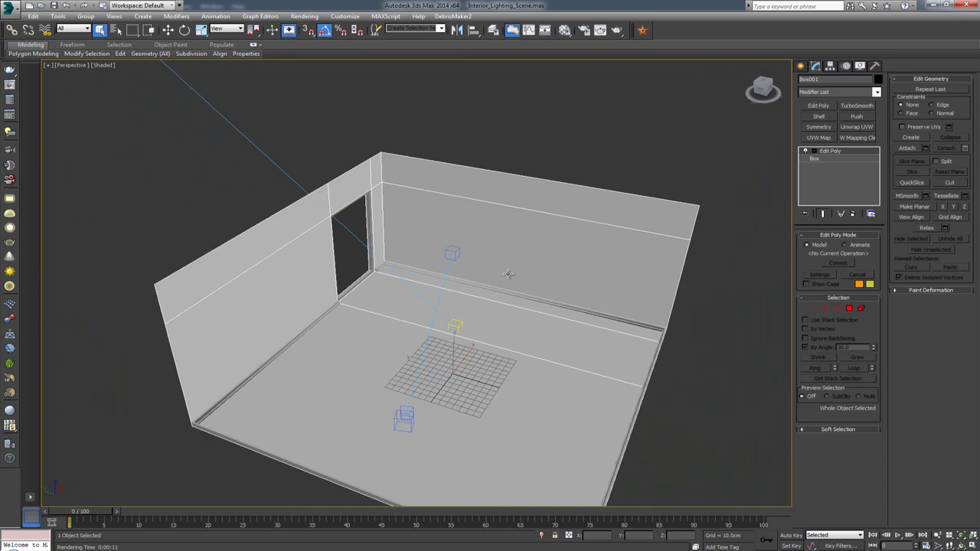
left_click(849, 308)
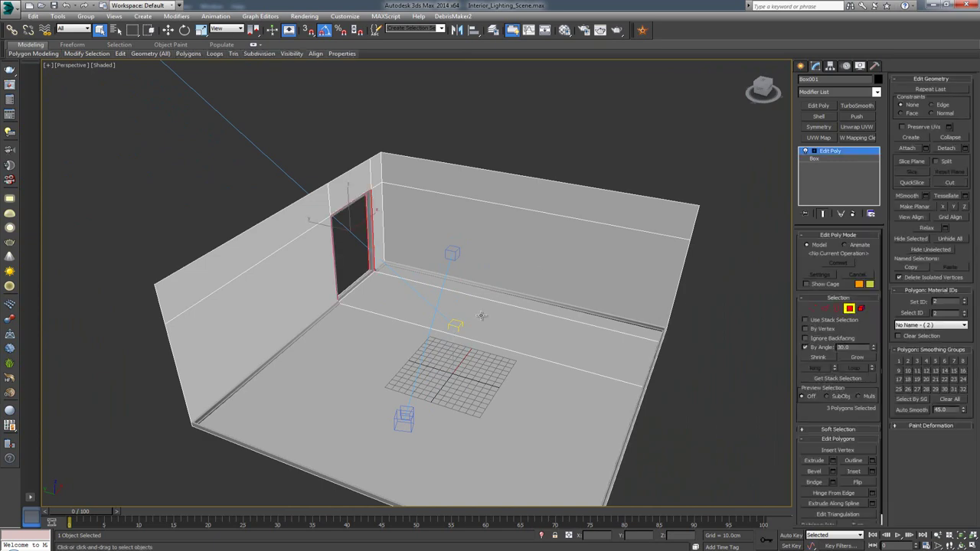
left_click(400, 302)
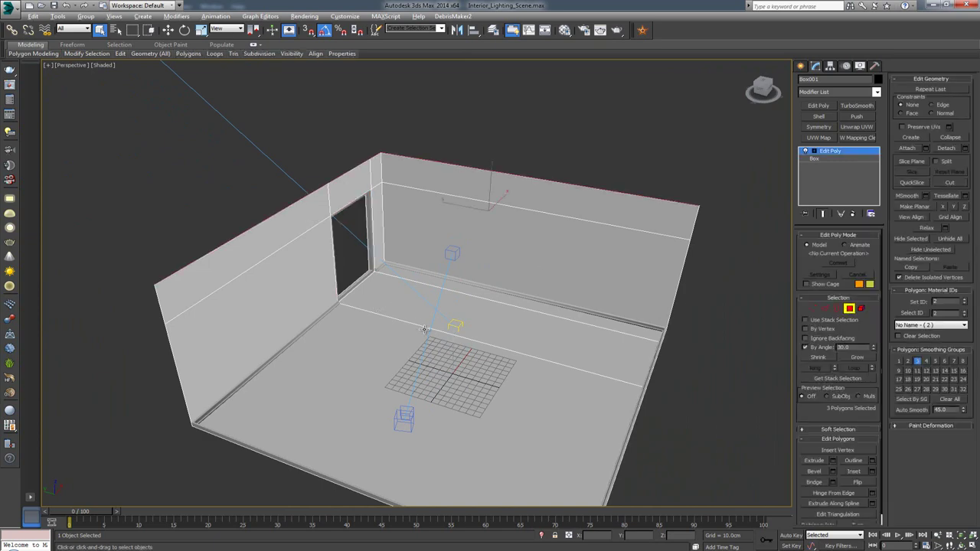
left_click_drag(423, 329, 459, 306)
scroll(444, 304, "up", 5)
scroll(431, 322, "up", 1)
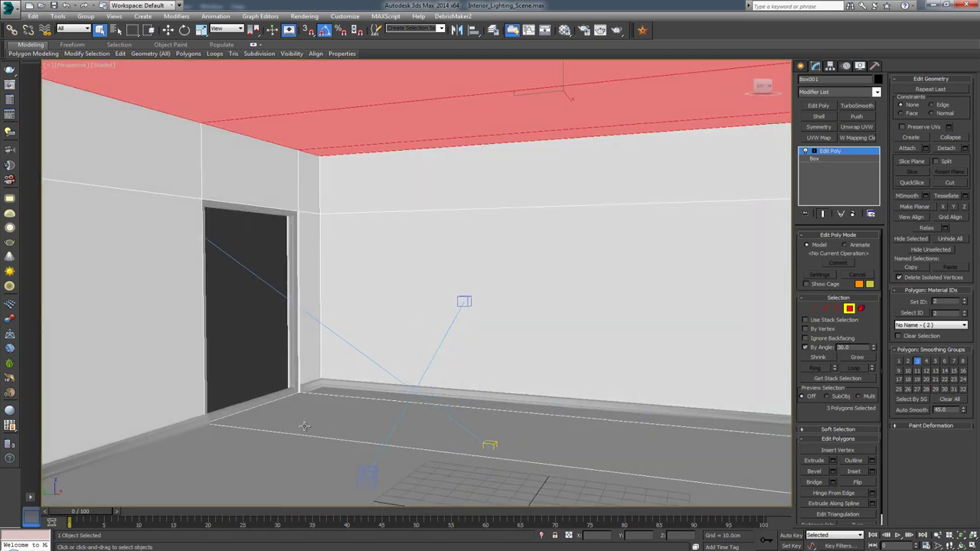
Step: Check the floor, back wall and ceiling IDs, then leave Polygon mode and orbit back inside
left_click(304, 426)
left_click_drag(364, 416, 367, 396)
left_click_drag(401, 299, 368, 262)
left_click(424, 273)
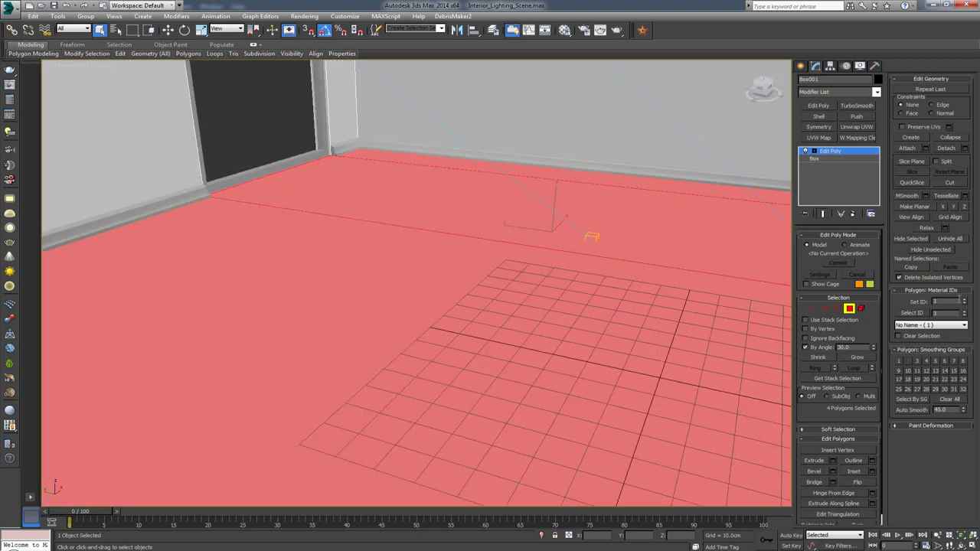
left_click(597, 167)
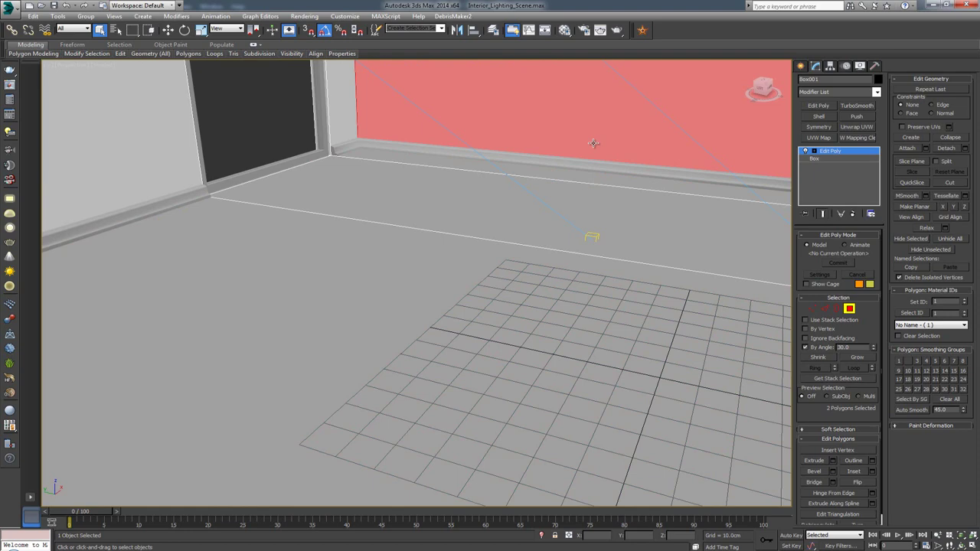
left_click_drag(525, 145, 540, 245)
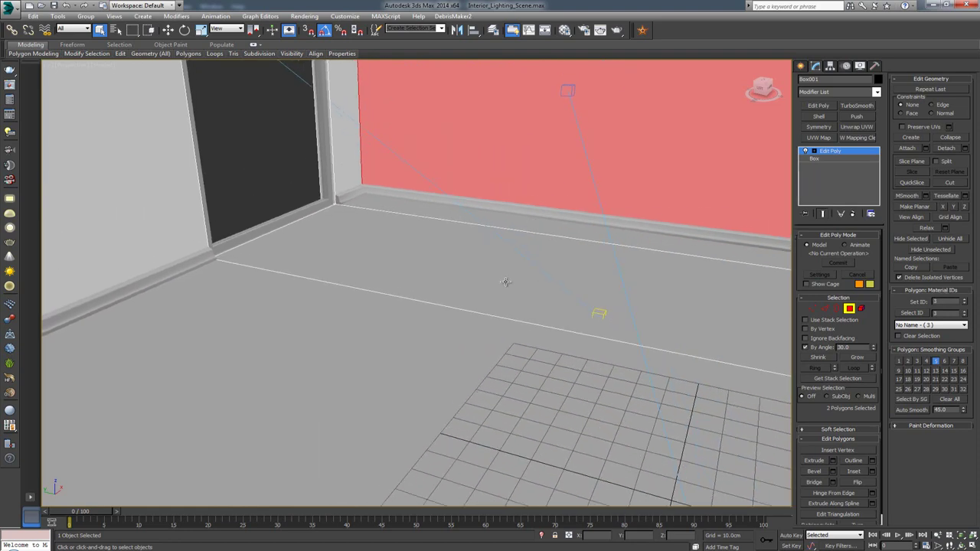
left_click_drag(505, 281, 419, 133)
left_click(419, 133)
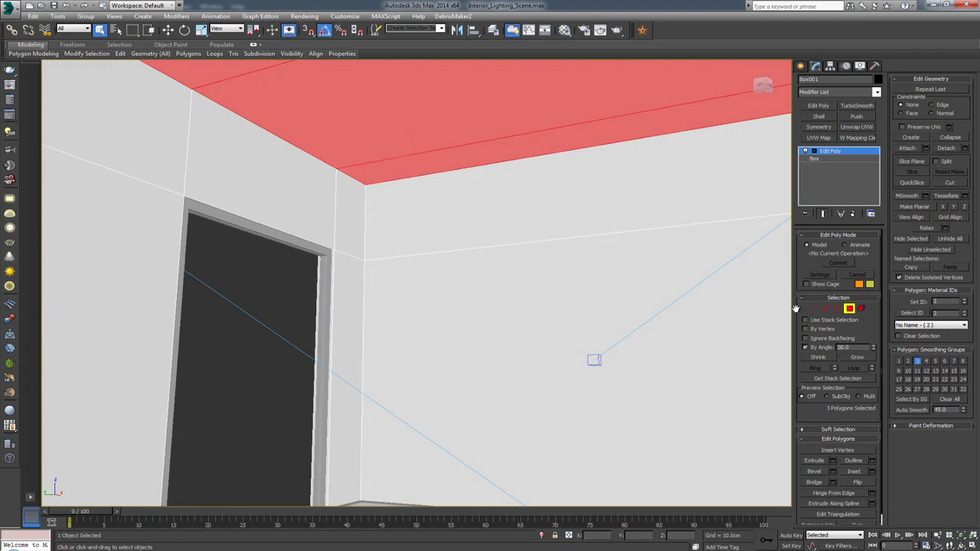
left_click(849, 308)
left_click_drag(459, 345, 265, 232)
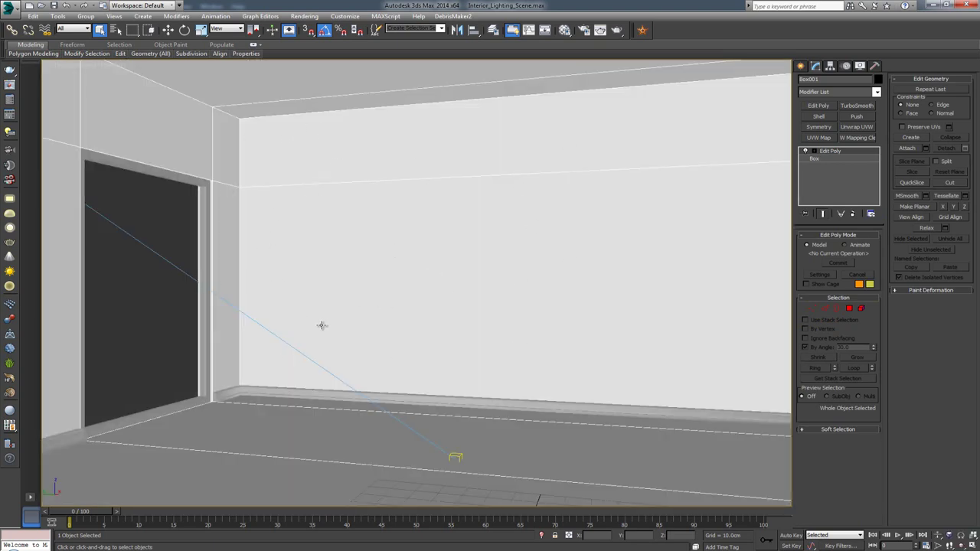
Step: Review the Floor, Walls and Ceiling materials, then render the empty room with V-Ray
key("m")
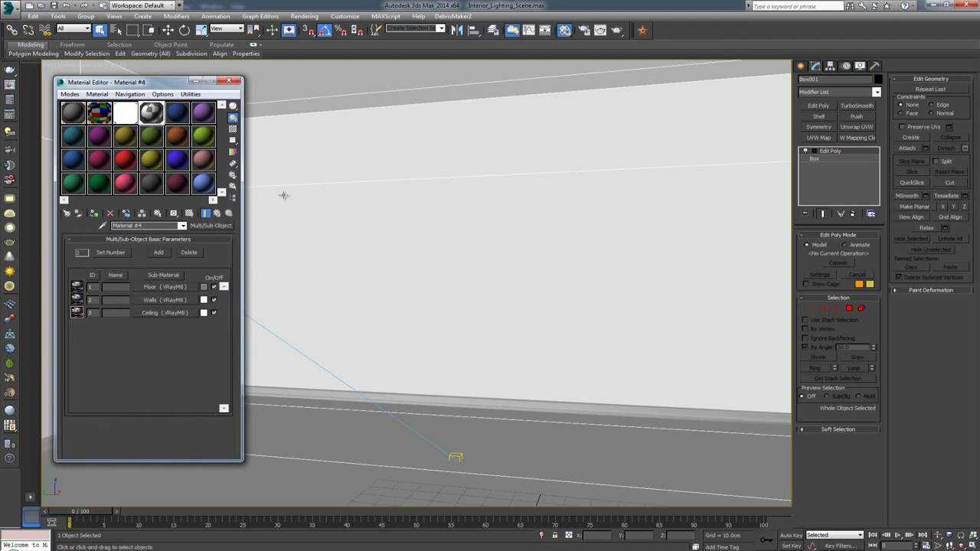
left_click(229, 82)
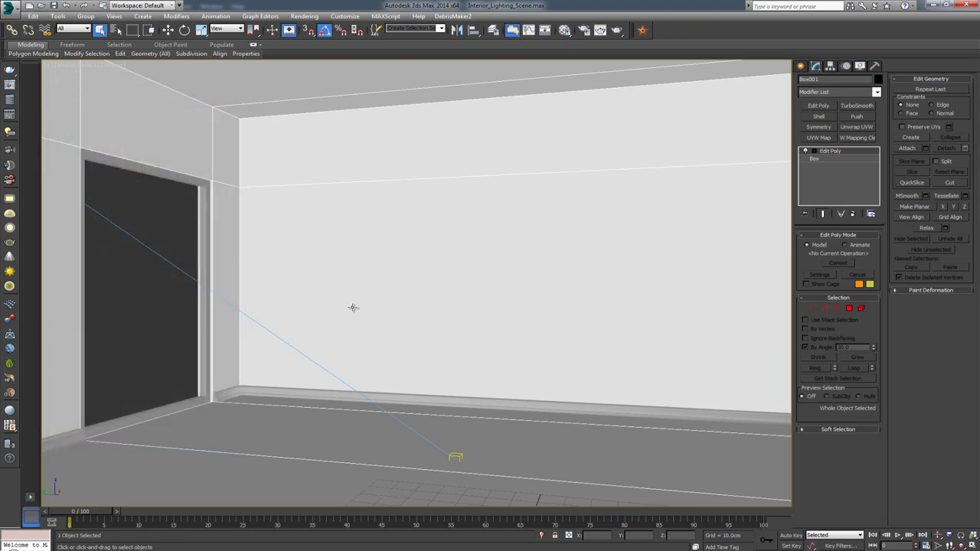
key("shift+q")
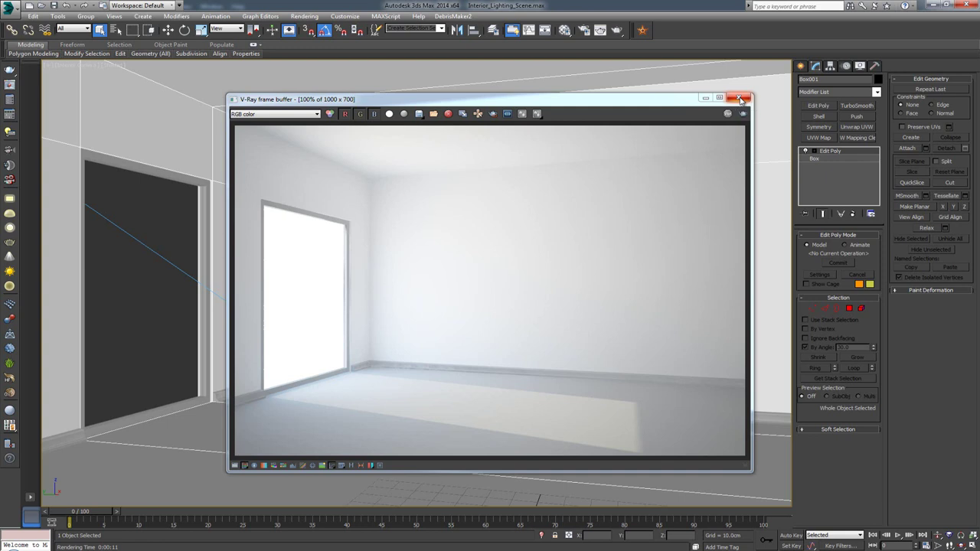
Step: Close the render and open the full-size wood1.jpg image from the Google Images results
left_click(739, 98)
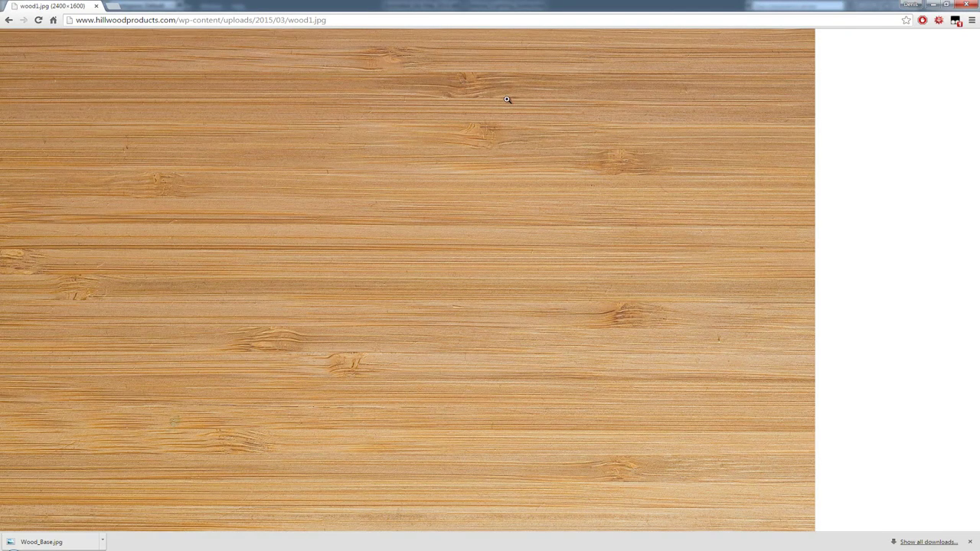
key("alt+Left")
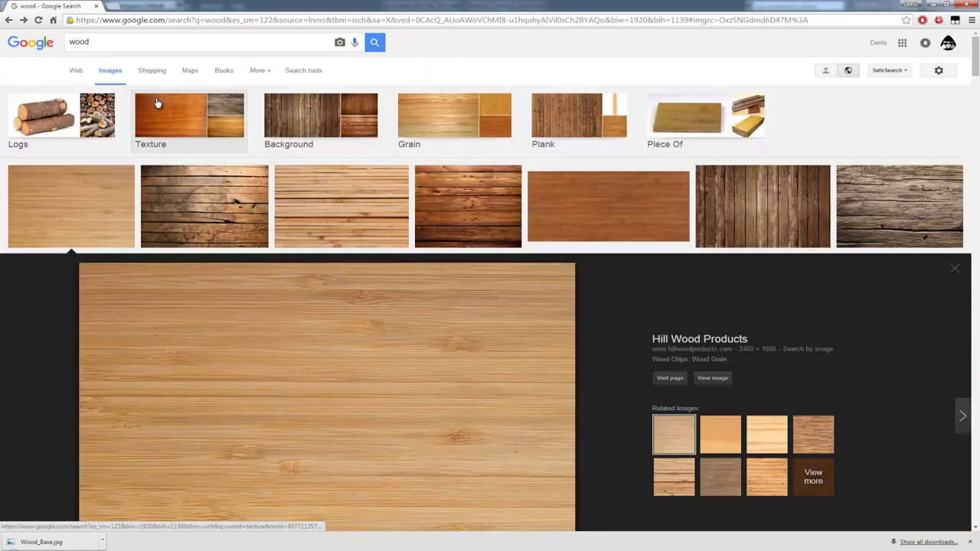
left_click(100, 42)
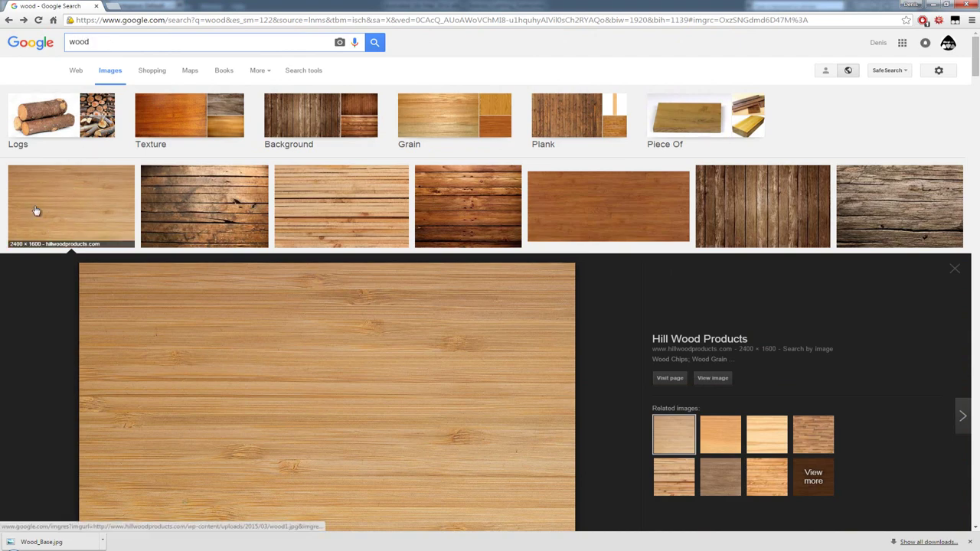
scroll(417, 337, "down", 2)
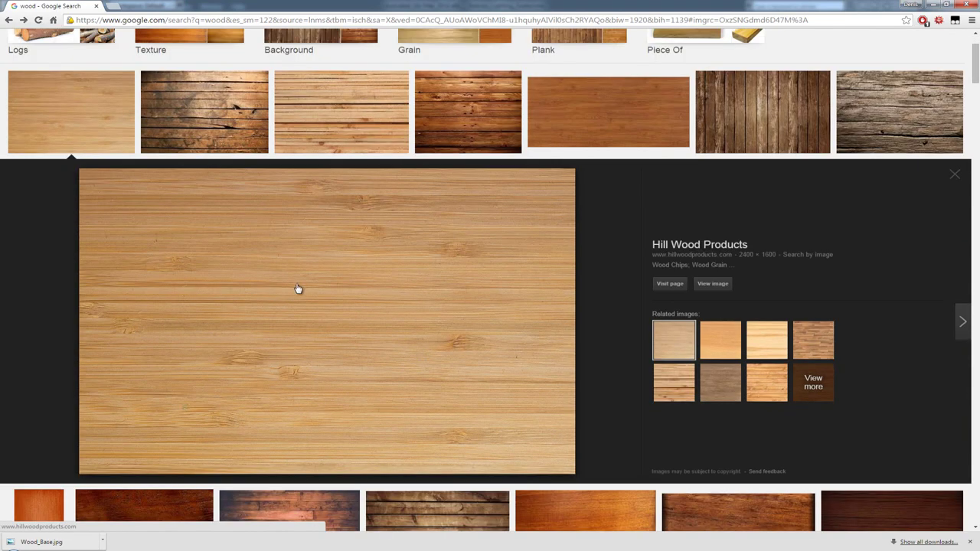
left_click(723, 284)
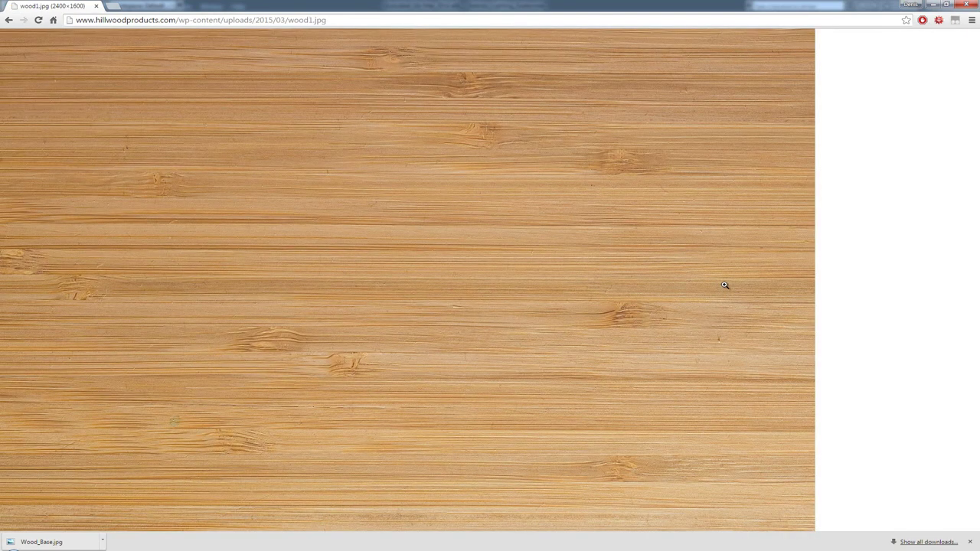
Step: Save the wood image into the Textures folder as Wood_Base.jpg
right_click(345, 140)
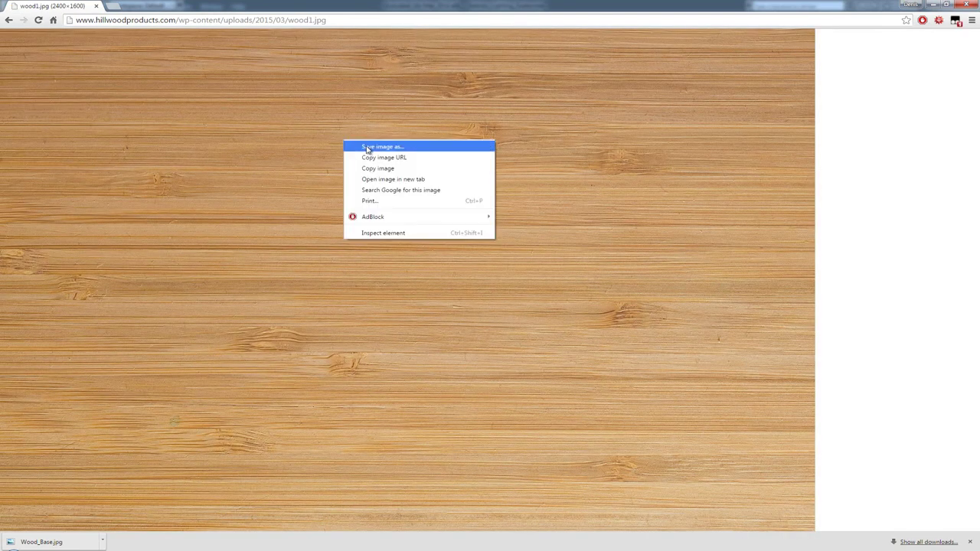
left_click(365, 146)
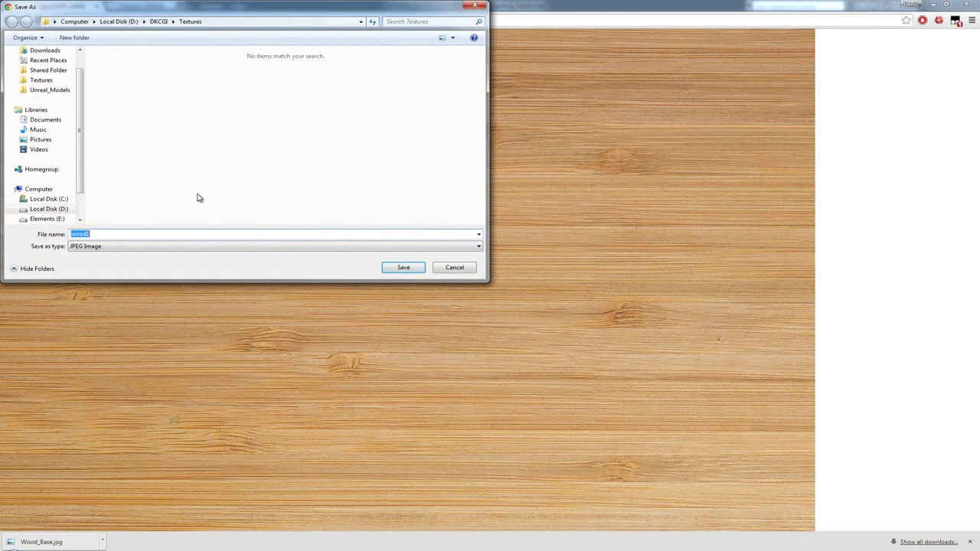
type("Wo")
left_click(415, 270)
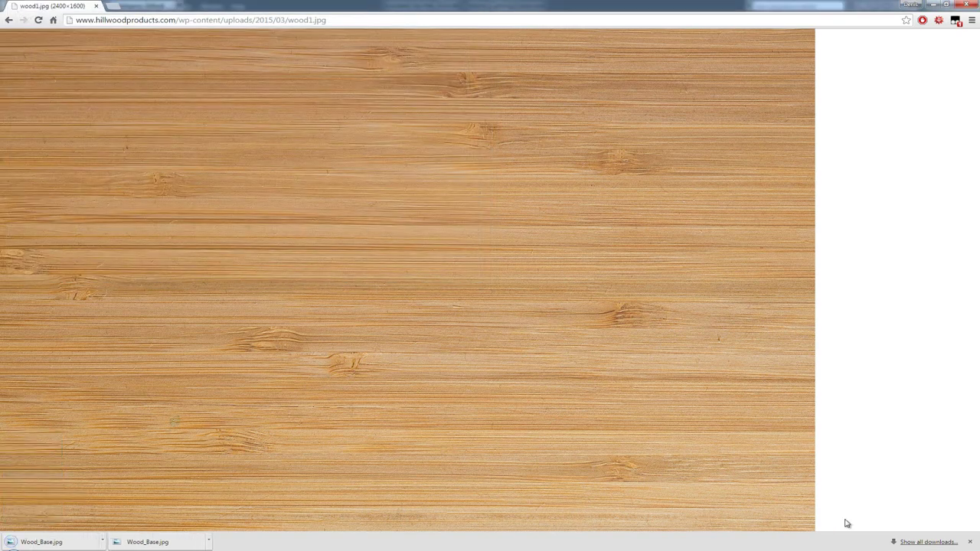
left_click(969, 541)
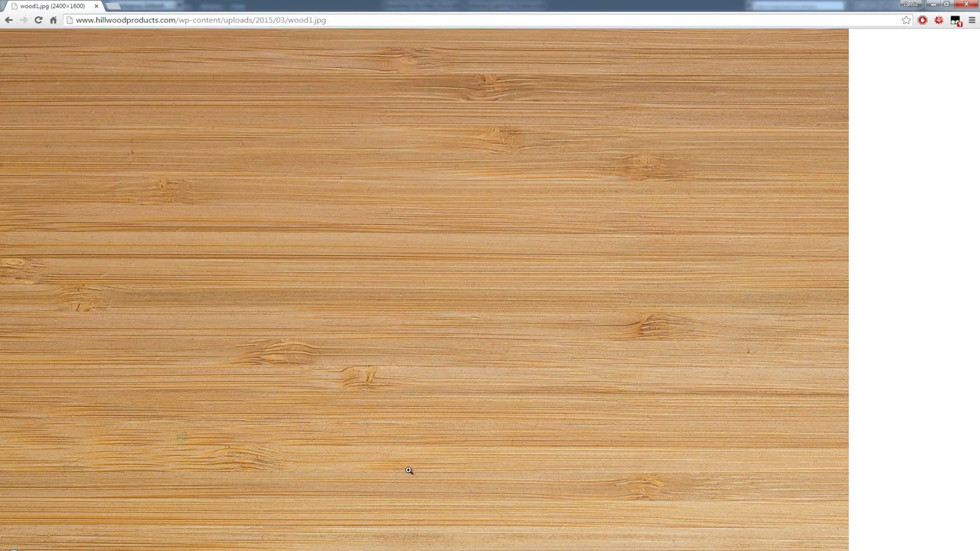
Step: Assign a Bitmap map to the Floor sub-material's Diffuse slot
key("alt+Tab")
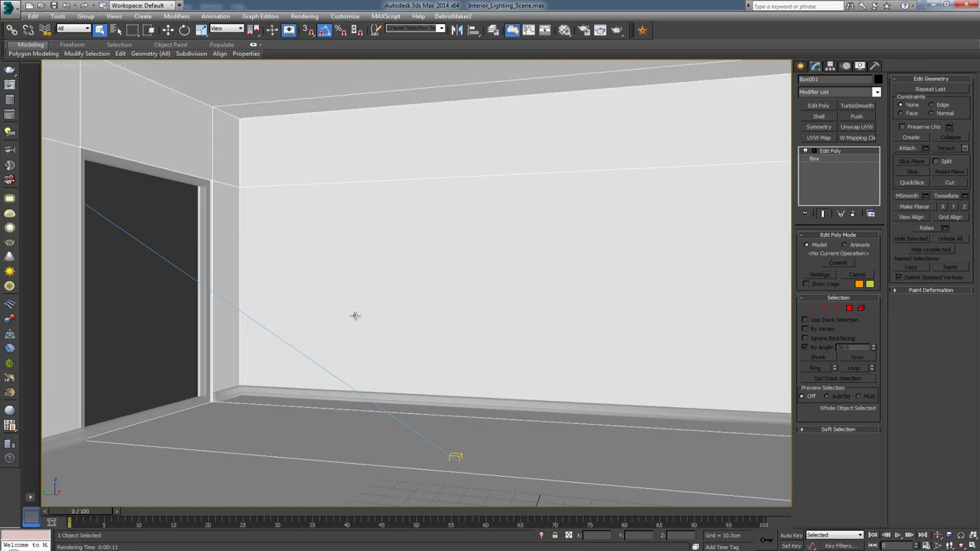
key("m")
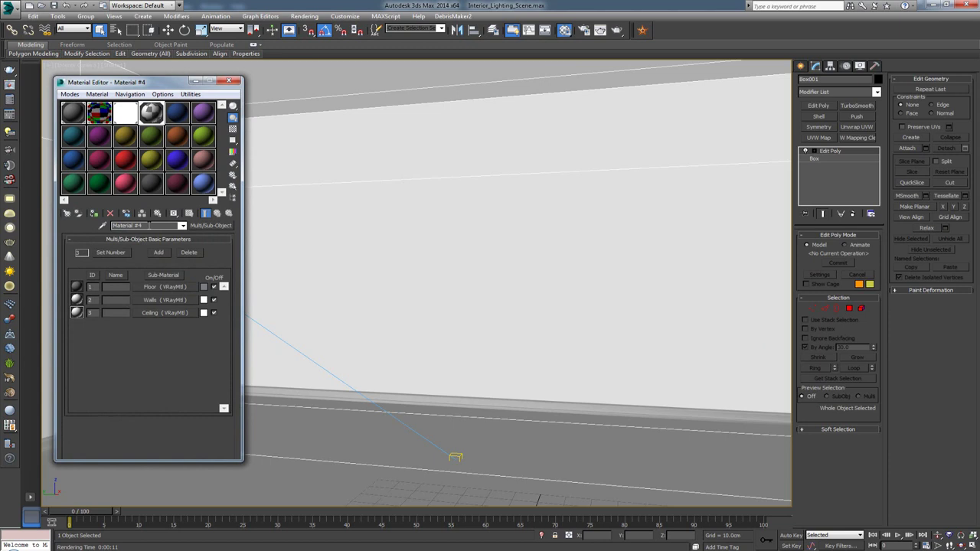
left_click(163, 288)
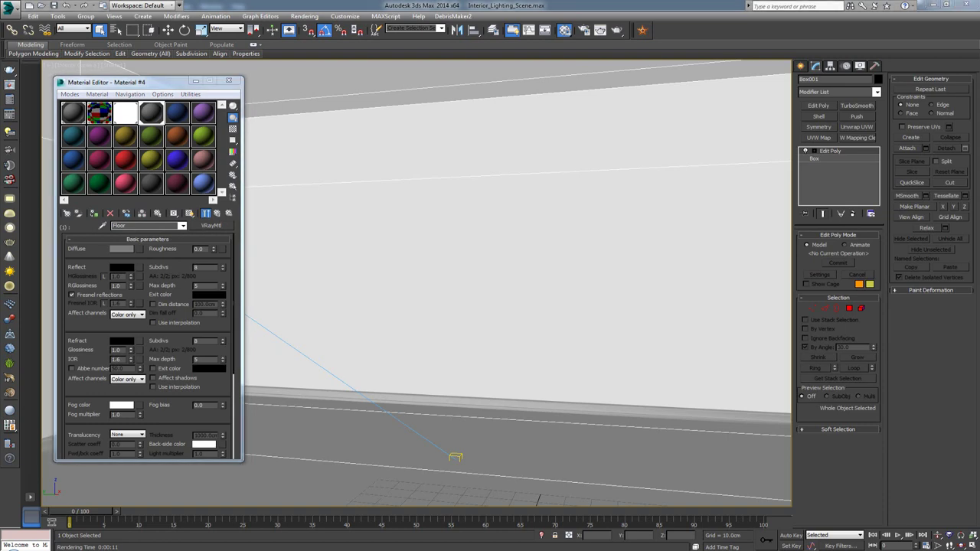
left_click(108, 197)
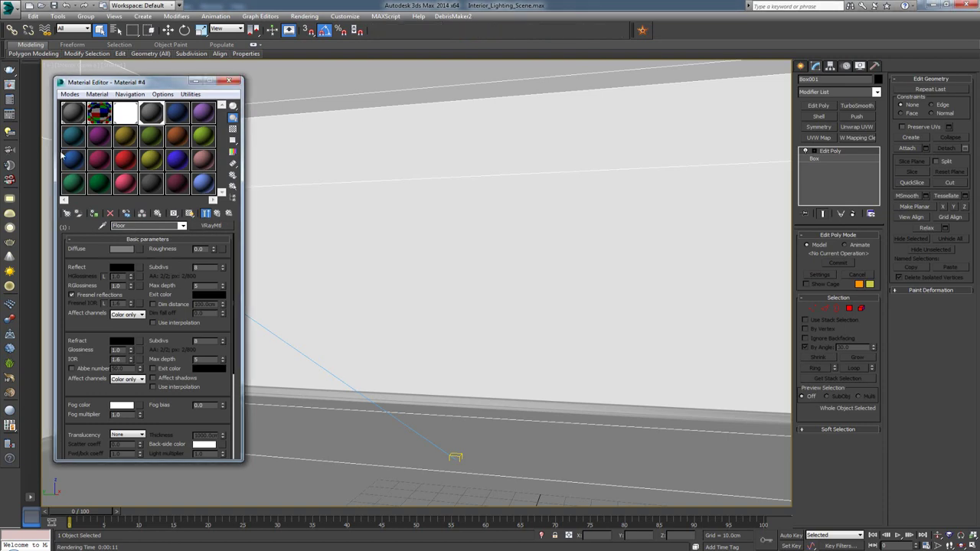
left_click(140, 250)
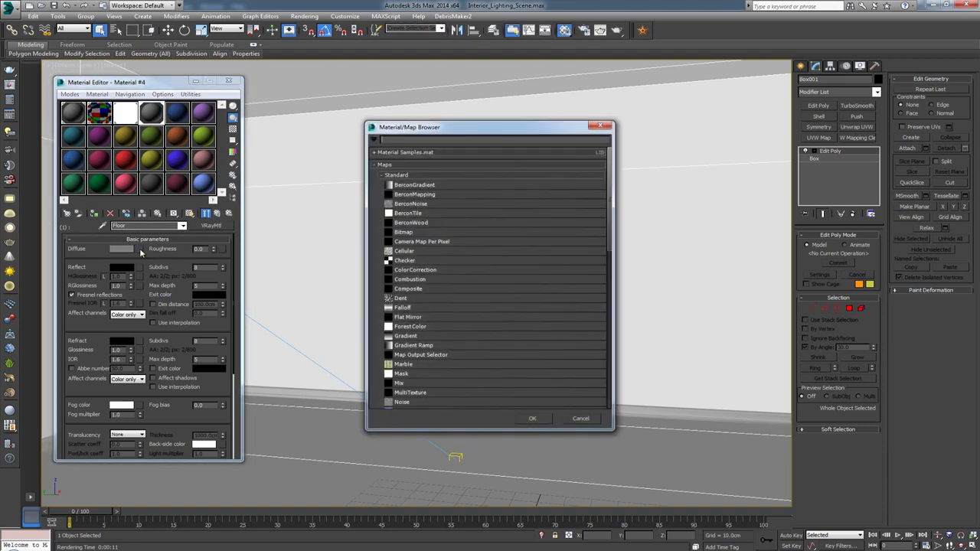
left_click(420, 235)
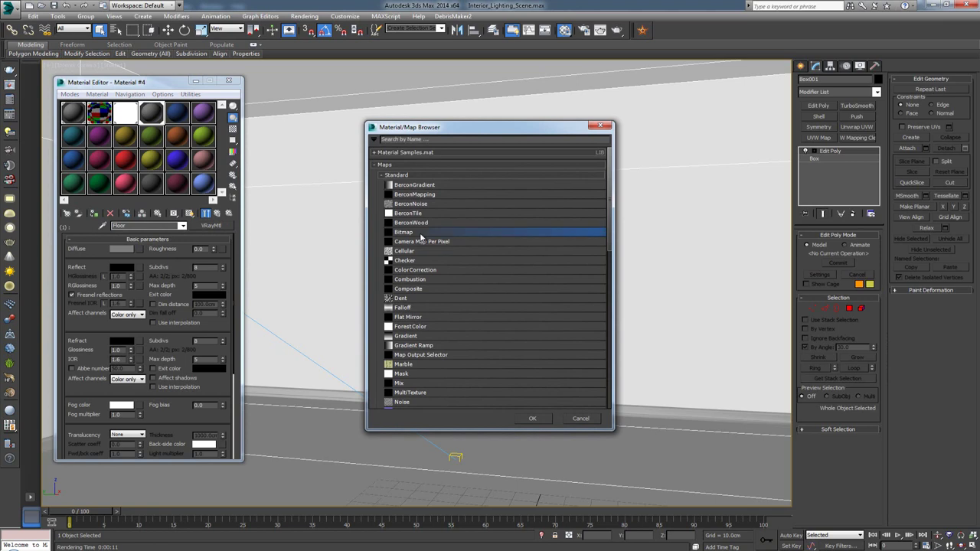
double_click(419, 234)
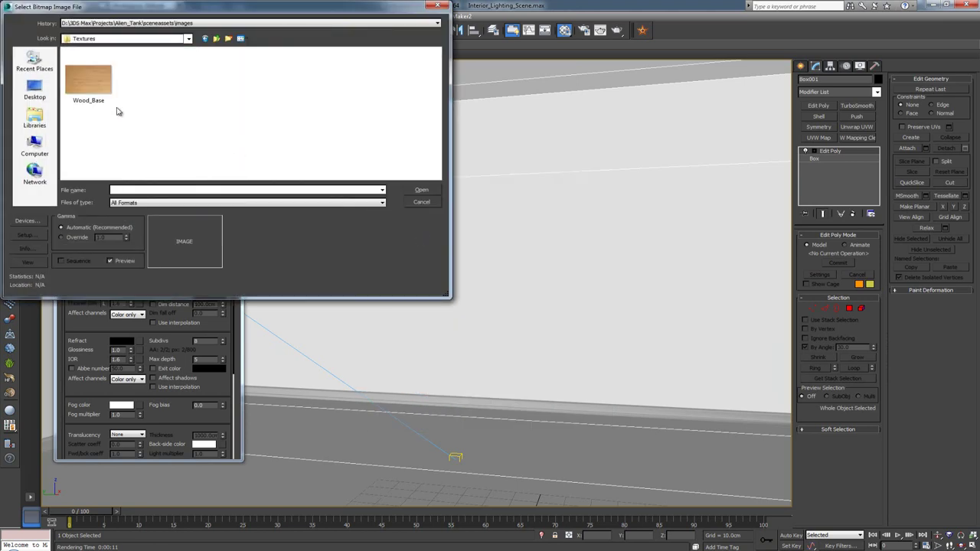
Step: Load Wood_Base.jpg as the diffuse bitmap and show it shaded in the viewport
left_click(86, 78)
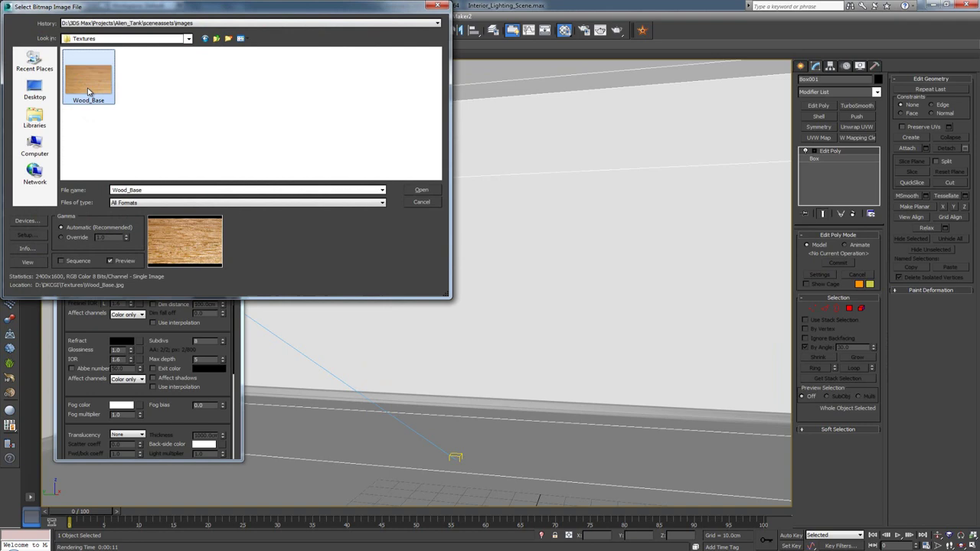
left_click(422, 191)
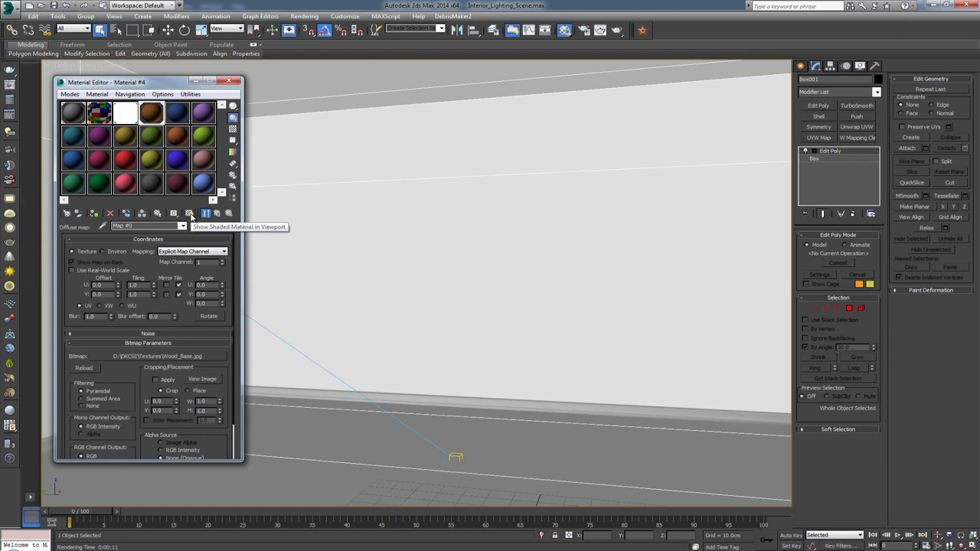
left_click(191, 215)
Step: Close the Material Editor, orbit to check the wood floor, and render the room in V-Ray
left_click(228, 81)
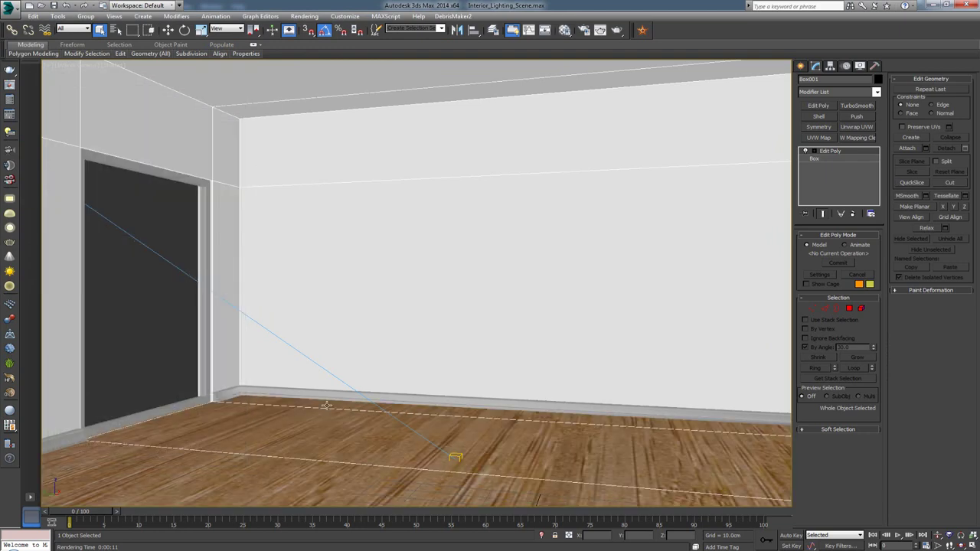
scroll(327, 406, "down", 5)
left_click_drag(328, 402, 446, 383)
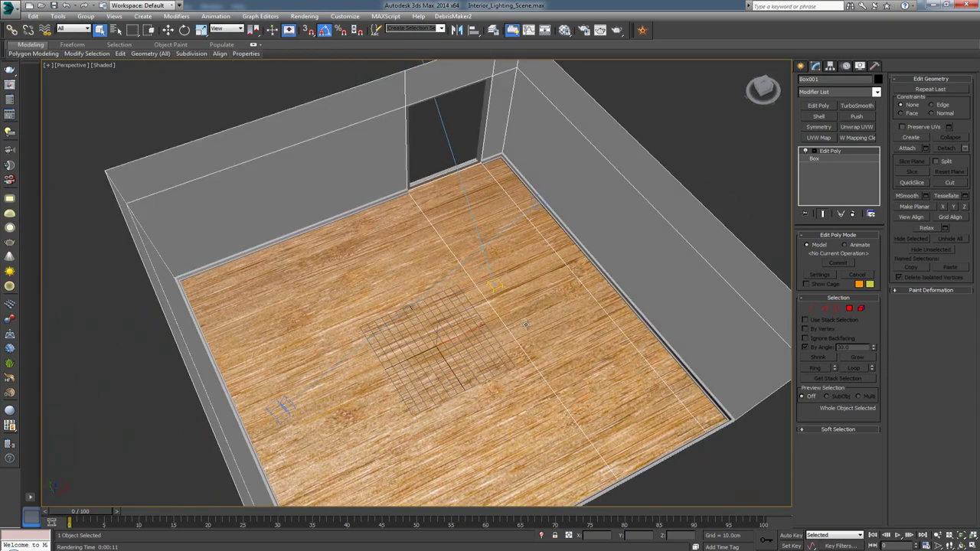
left_click_drag(511, 333, 481, 296)
scroll(503, 290, "up", 3)
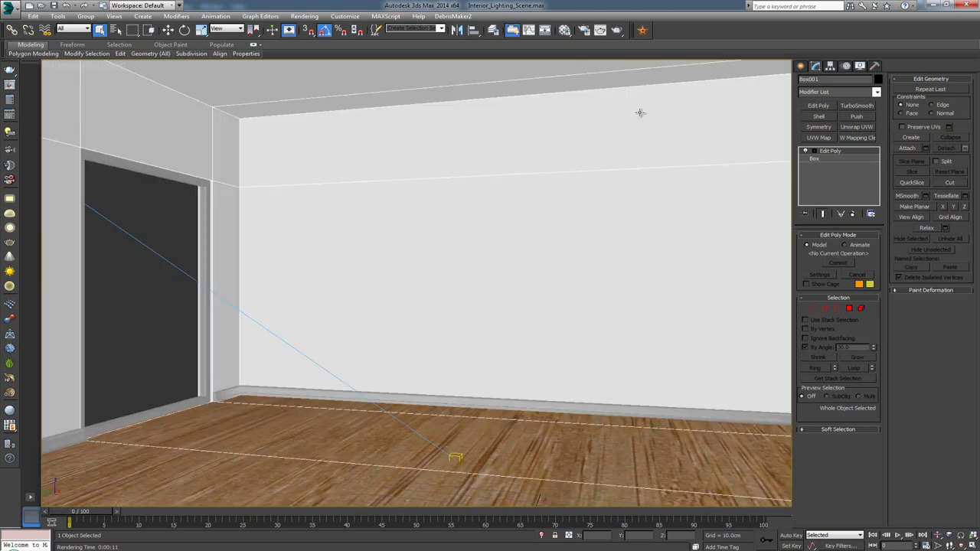
left_click(617, 31)
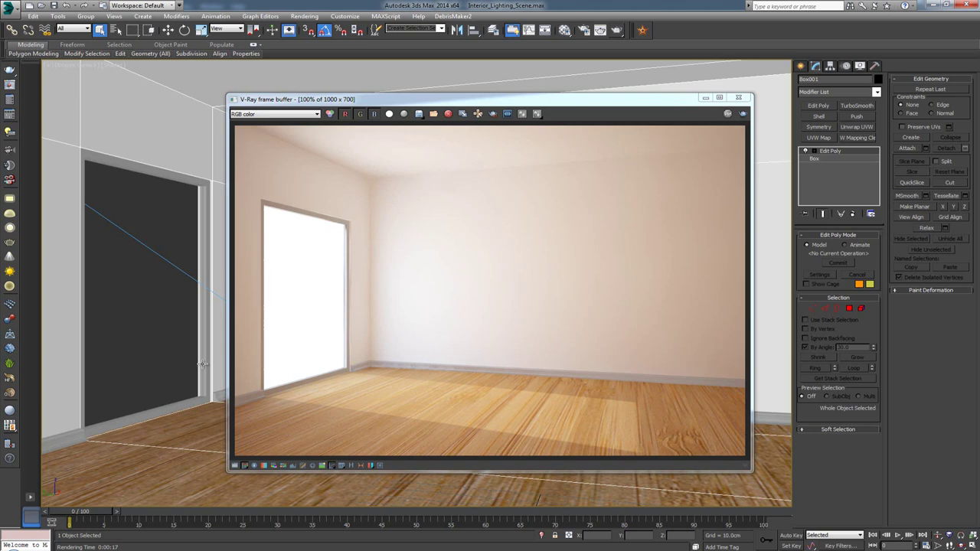
Step: Set the floor bitmap's Tiling U and V values to 2.0
key("m")
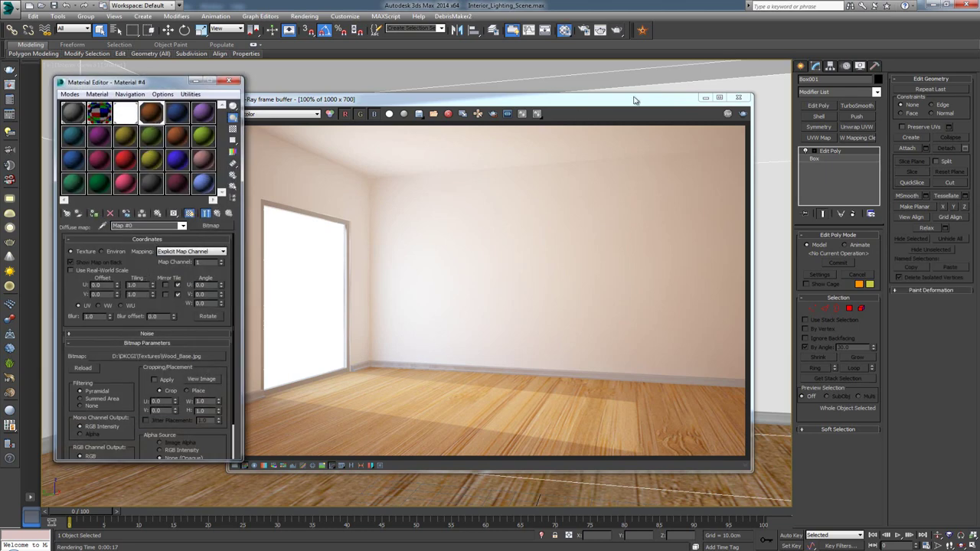
left_click_drag(667, 103, 695, 85)
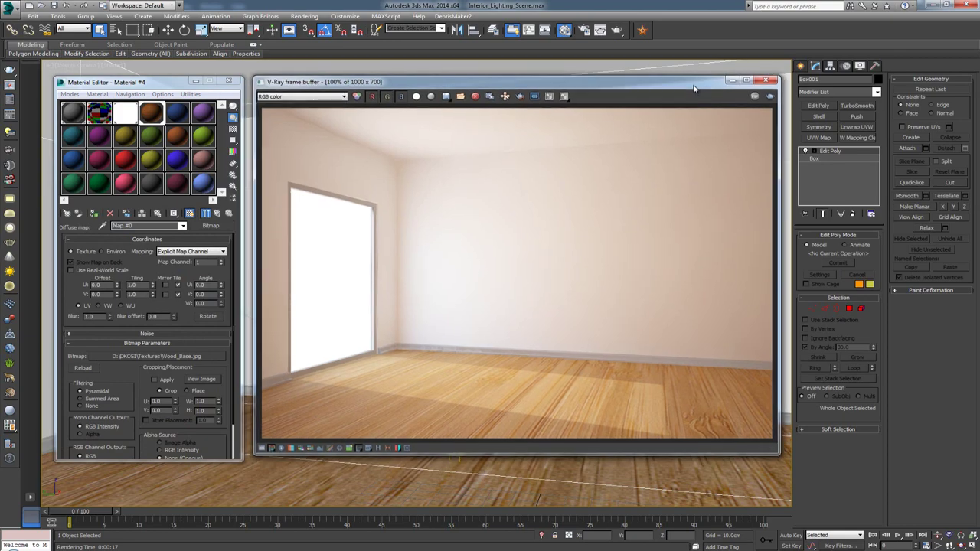
left_click(764, 81)
left_click_drag(400, 343, 362, 378)
scroll(405, 339, "down", 4)
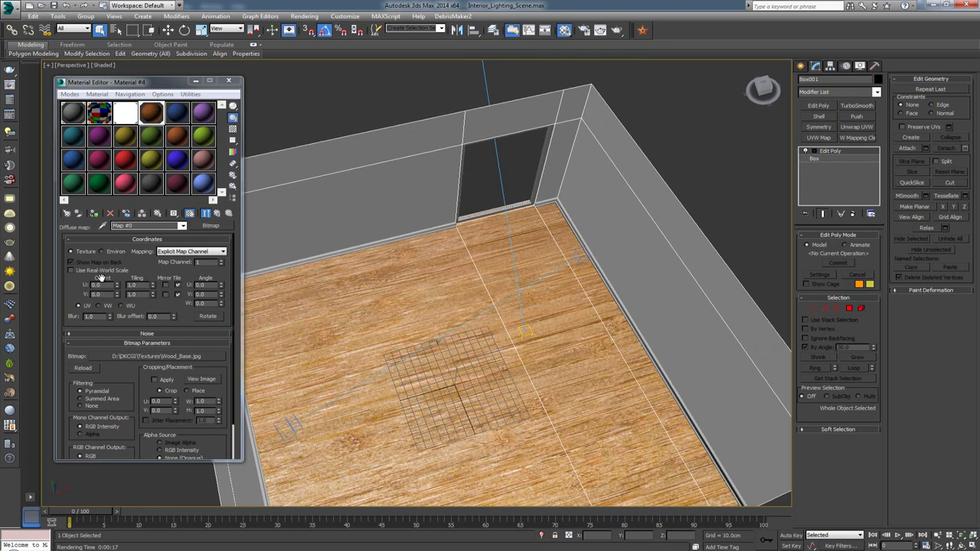
double_click(131, 285)
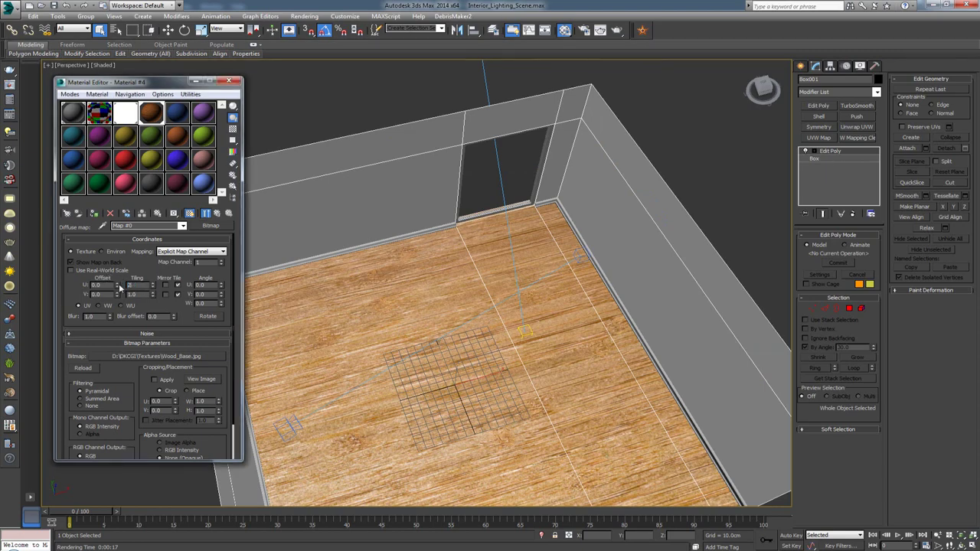
type("2")
key("Tab")
key("Return")
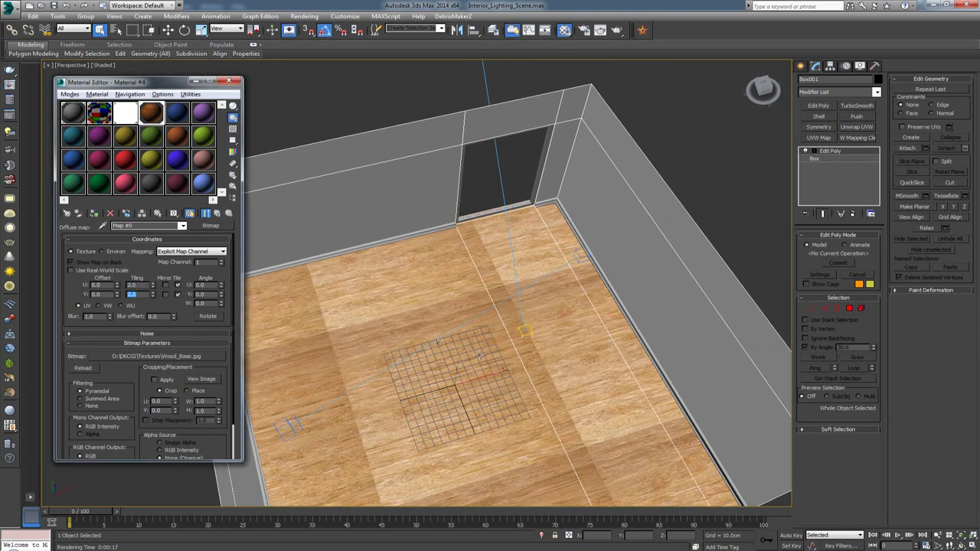
Step: Orbit and pan around the room to inspect the 2 × 2 wood tiling
left_click_drag(479, 355, 474, 335)
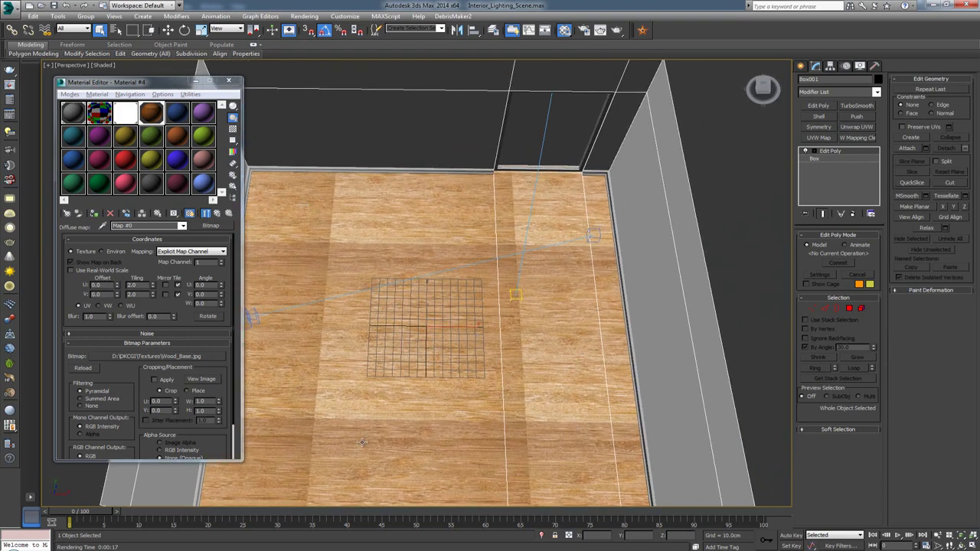
left_click_drag(377, 288, 404, 268)
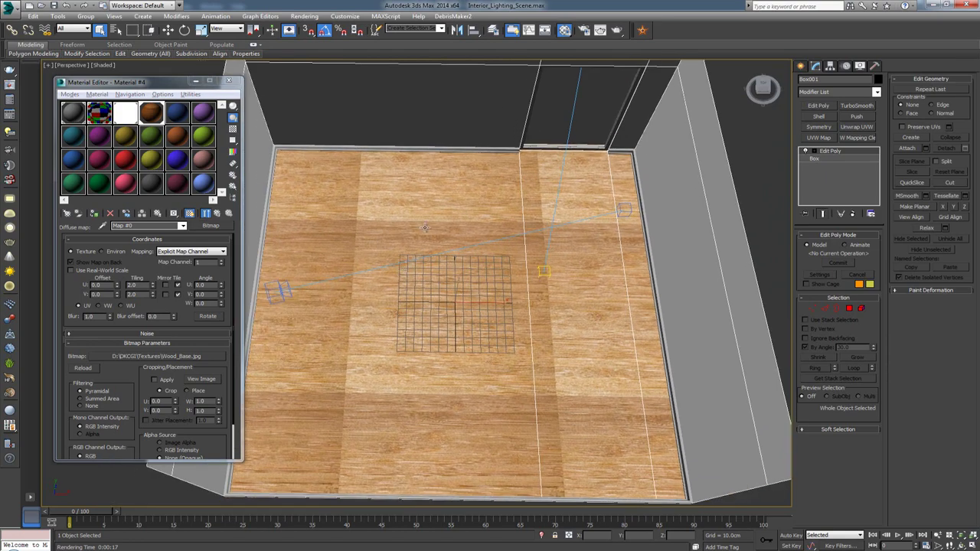
left_click_drag(432, 255, 456, 244)
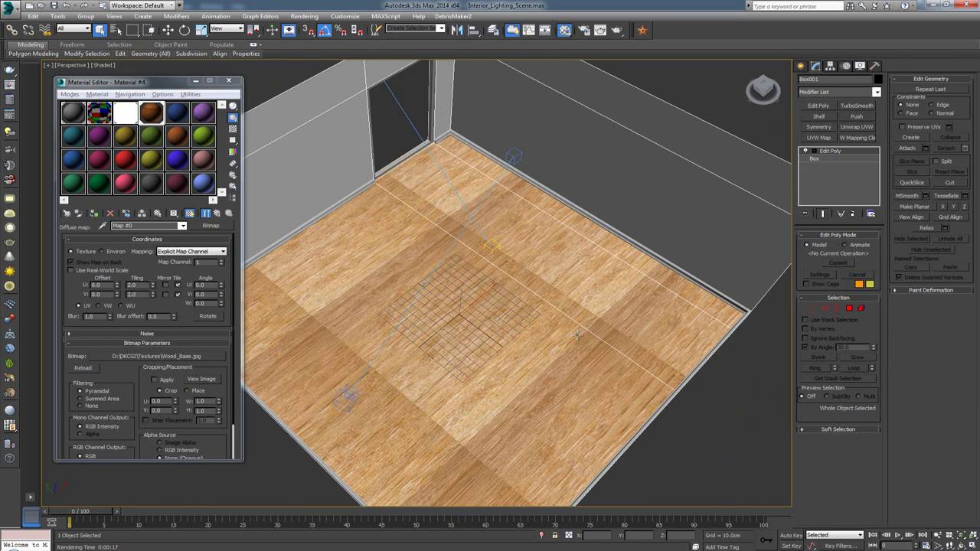
left_click_drag(446, 399, 400, 374)
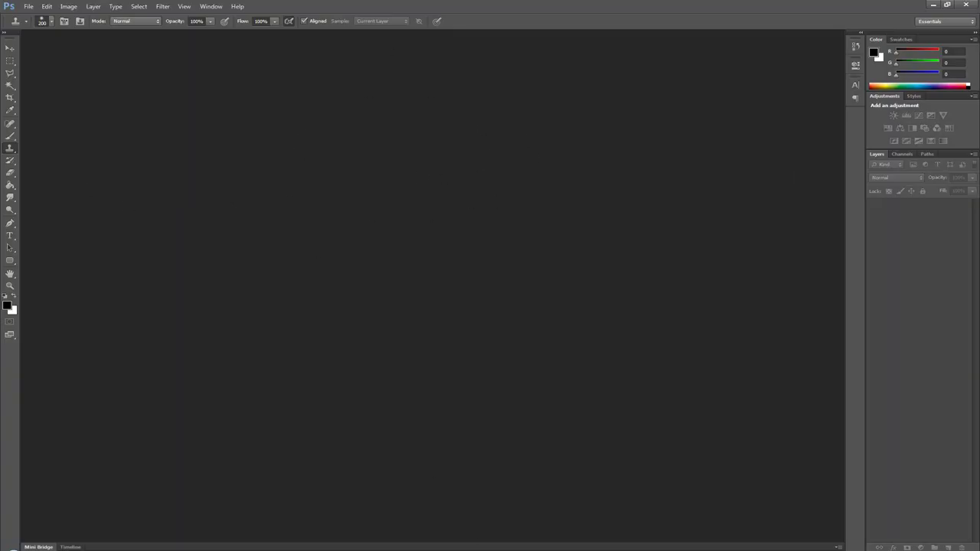
Step: Open Wood_Base.jpg in Photoshop by dragging it in from the Textures folder
key("alt+Tab")
left_click(269, 176)
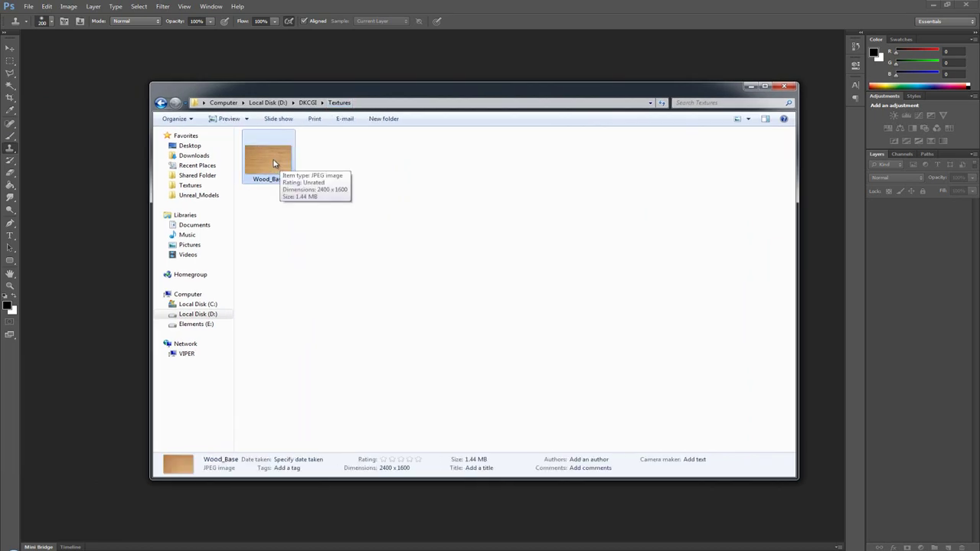
left_click_drag(274, 163, 99, 159)
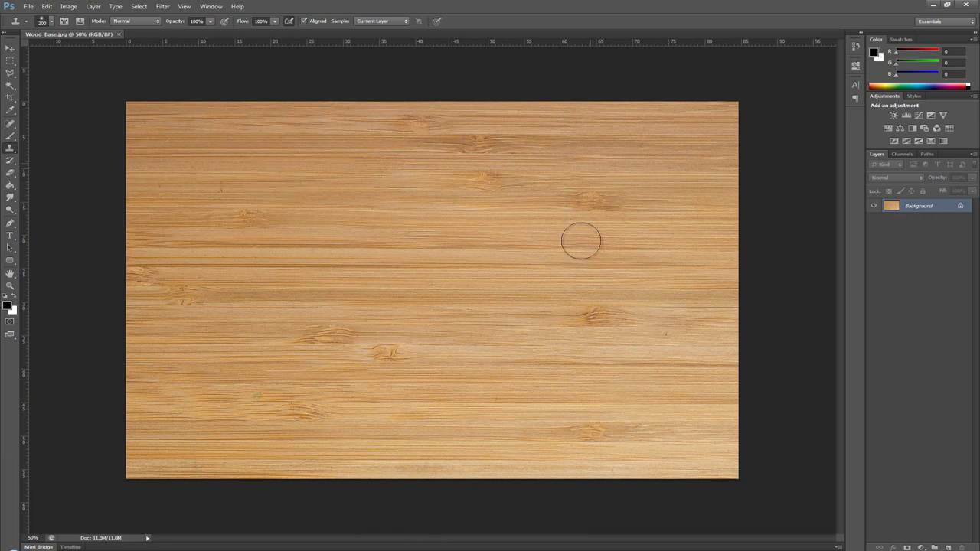
key("m")
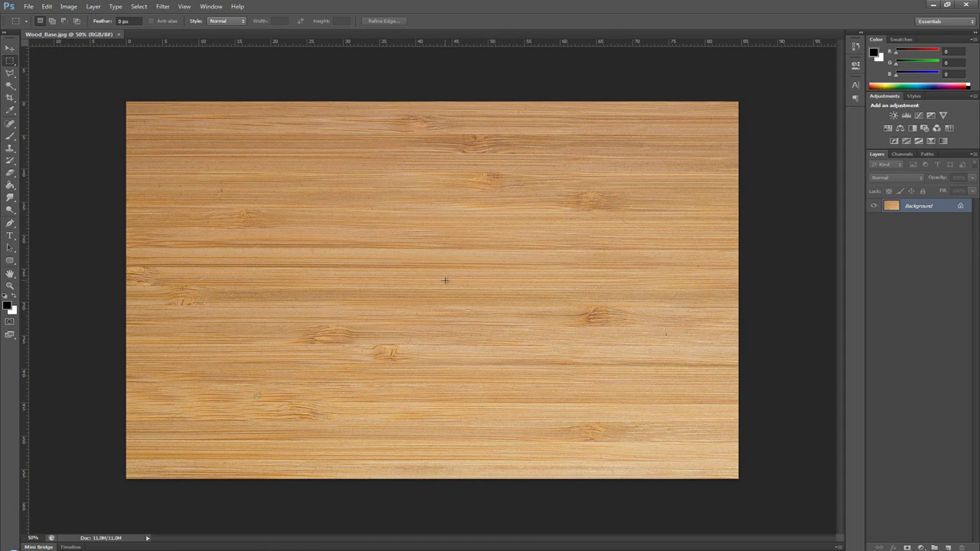
Step: Create a new 2048 × 2048 pixel document, then return to the Wood_Base.jpg tab
left_click(34, 8)
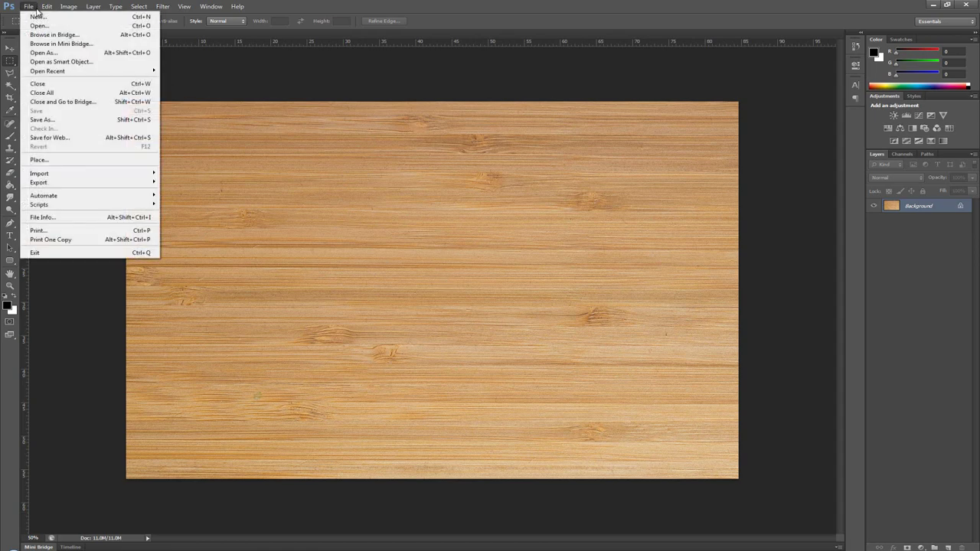
left_click(37, 16)
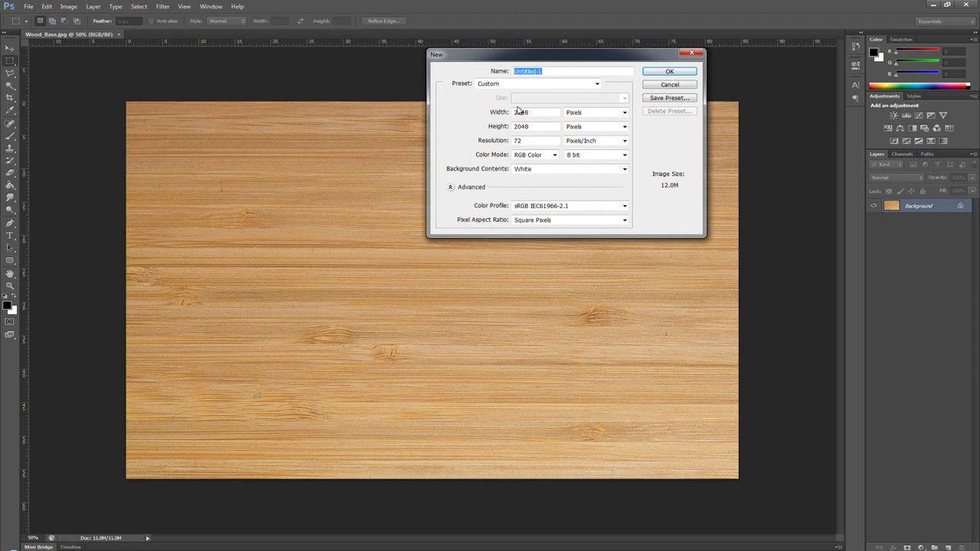
left_click(530, 113)
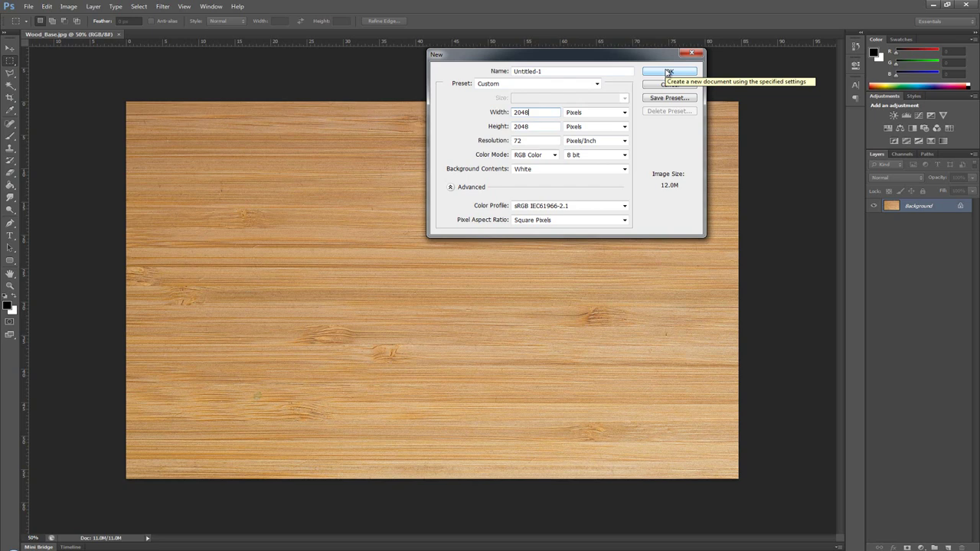
left_click(668, 72)
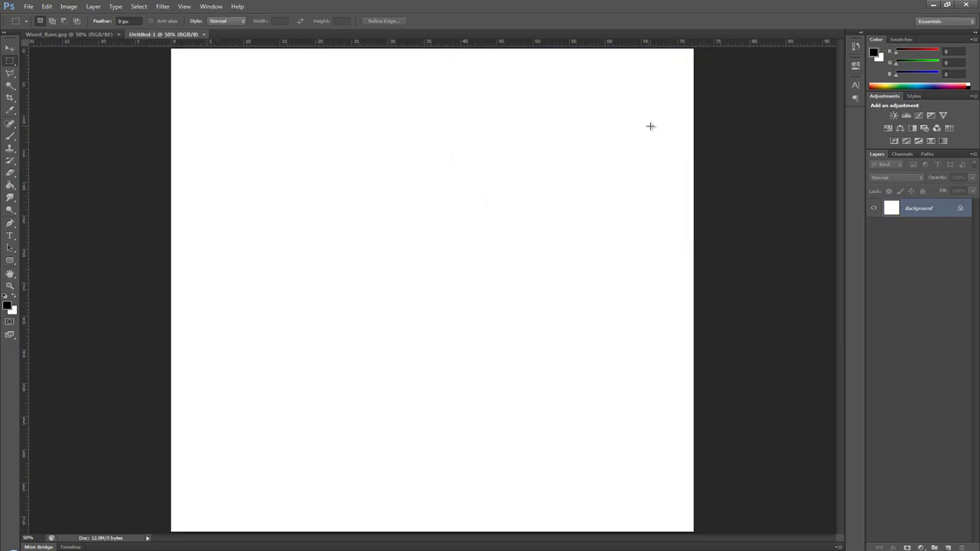
left_click(65, 34)
left_click(10, 47)
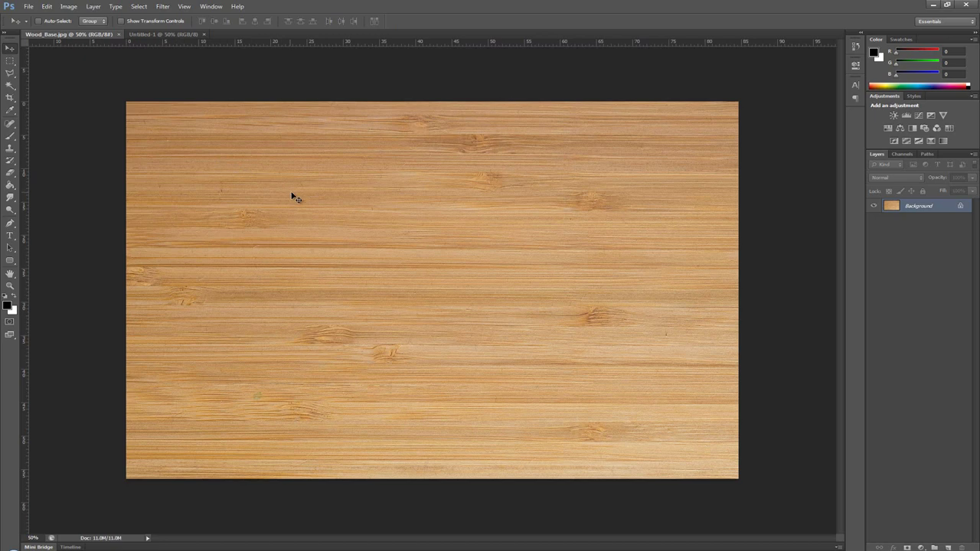
Step: Drag the wood into Untitled-1, duplicate Layer 1 and move the copy down
left_click_drag(292, 196, 368, 186)
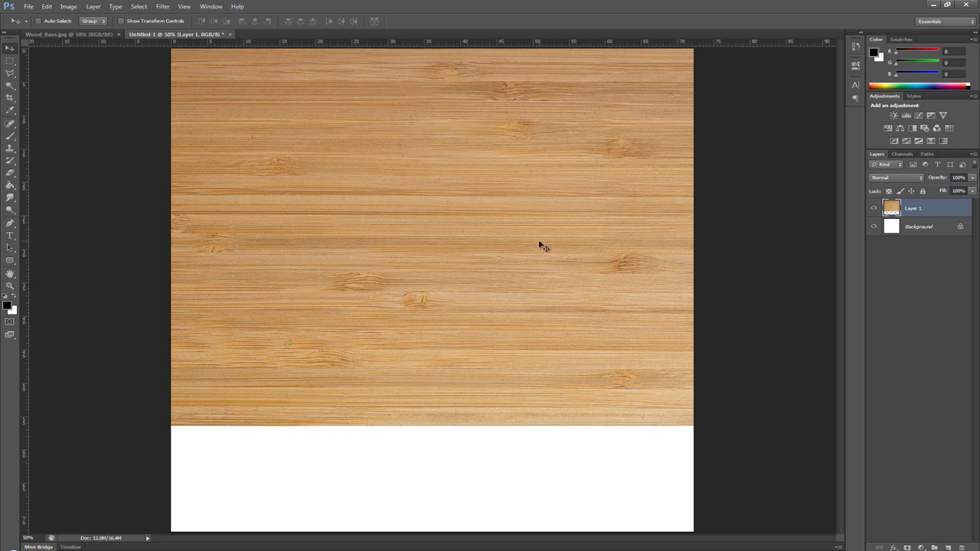
key("ctrl+j")
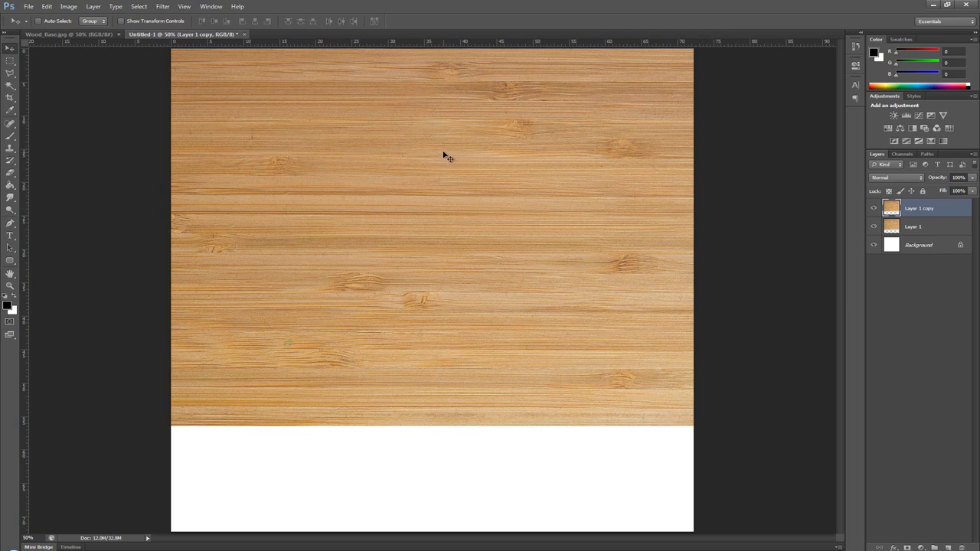
left_click_drag(445, 169, 435, 281)
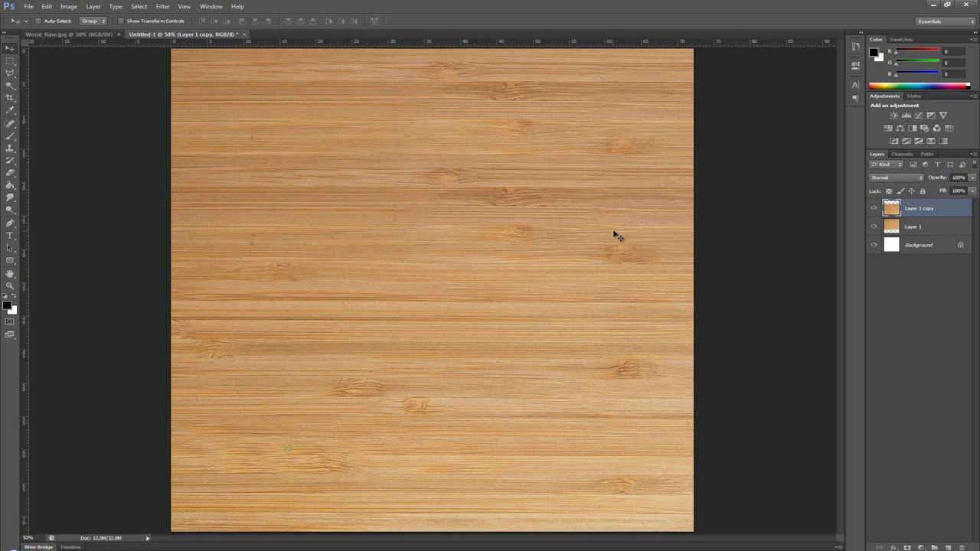
Step: Flip the copy horizontally, move it to the canvas bottom and merge it into Layer 1
key("ctrl+t")
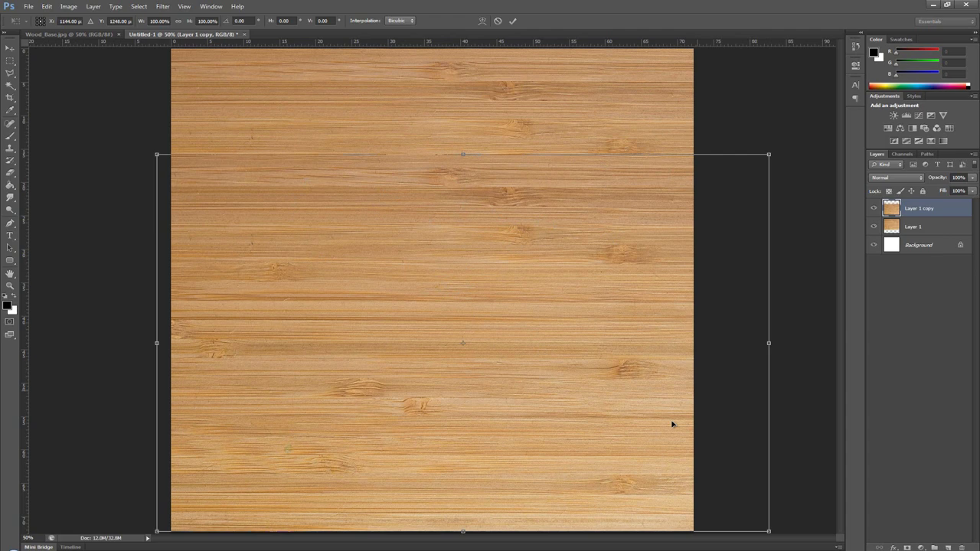
right_click(388, 225)
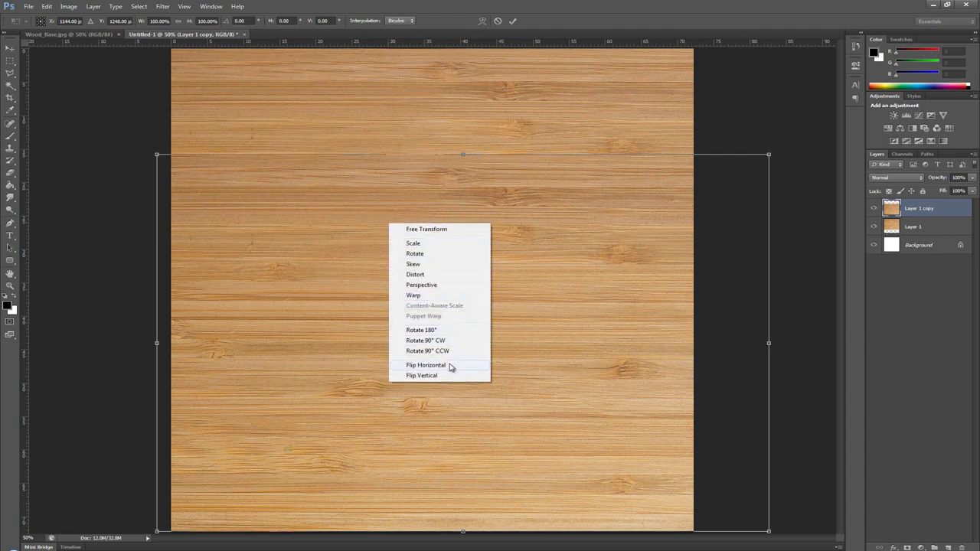
left_click(450, 366)
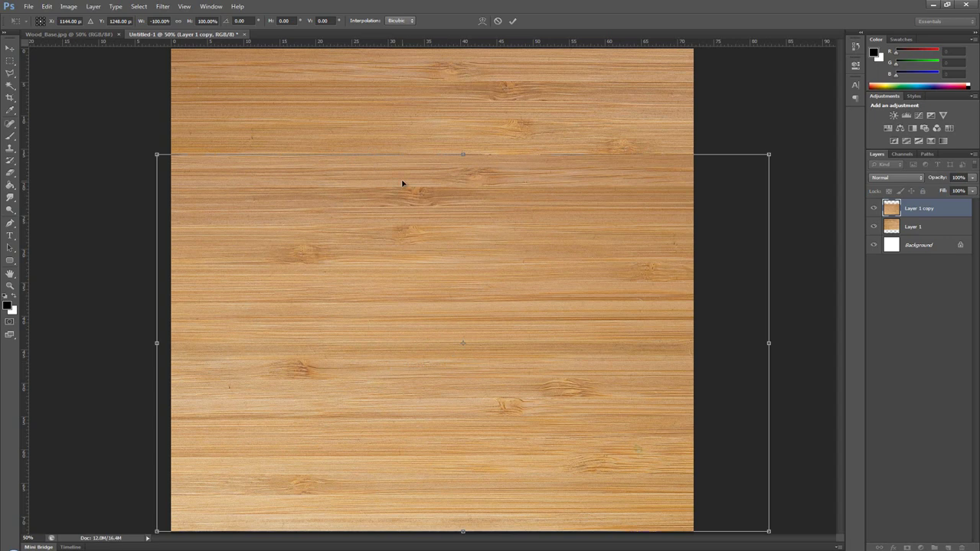
left_click_drag(402, 183, 408, 456)
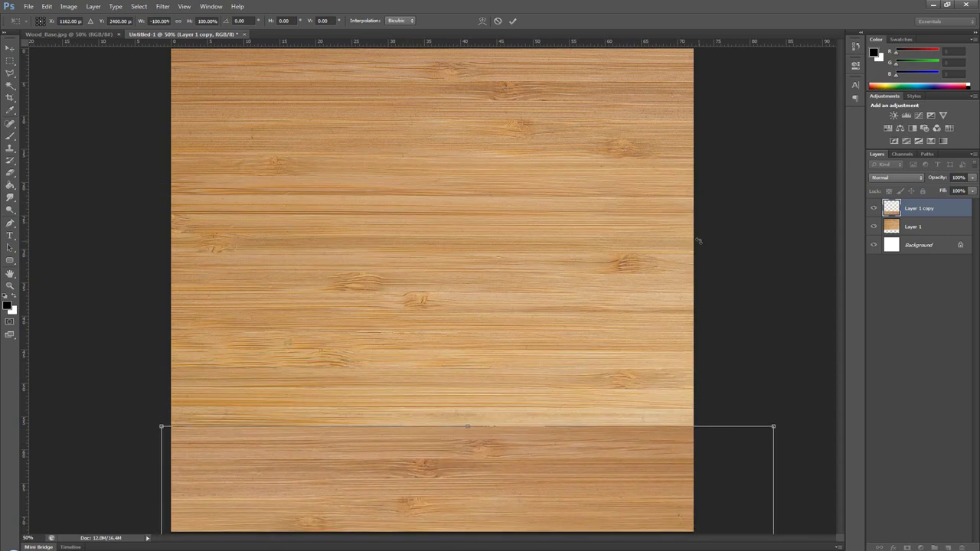
key("Return")
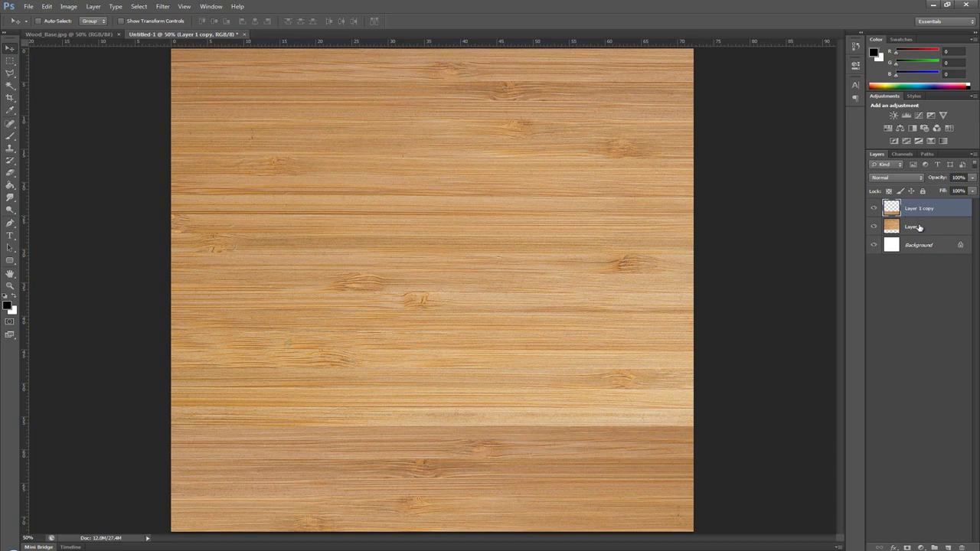
key("ctrl+e")
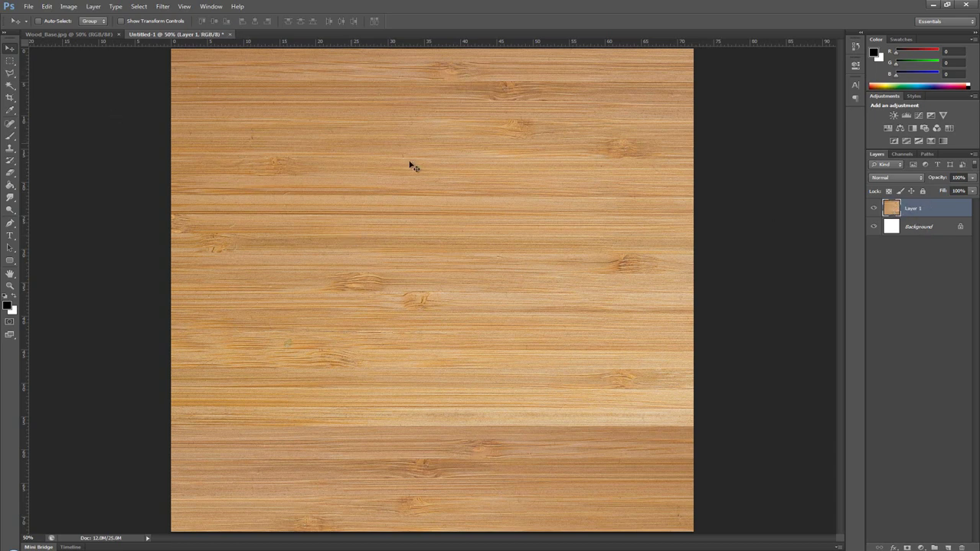
Step: Select the entire canvas with the Rectangular Marquee and copy the wood into a new Layer 2
left_click_drag(394, 182, 245, 144)
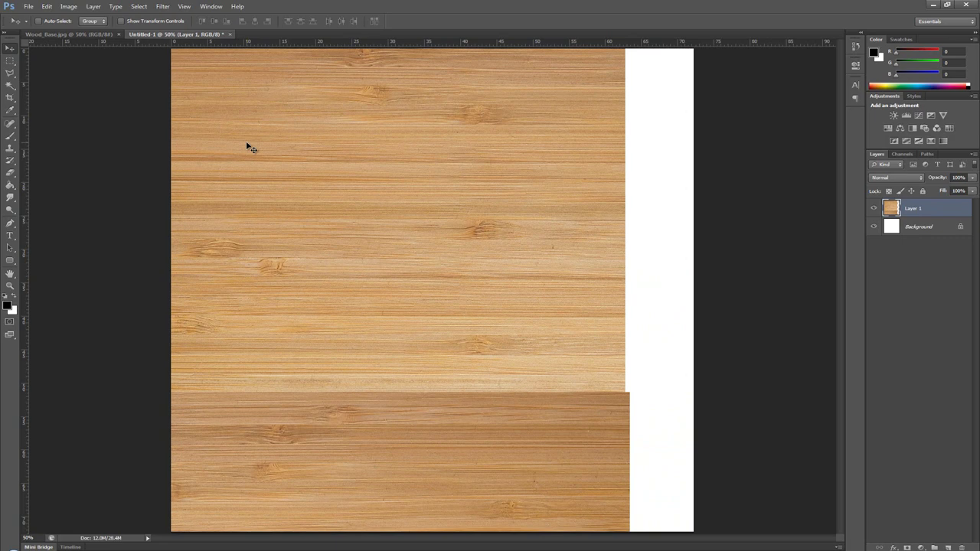
key("ctrl+z")
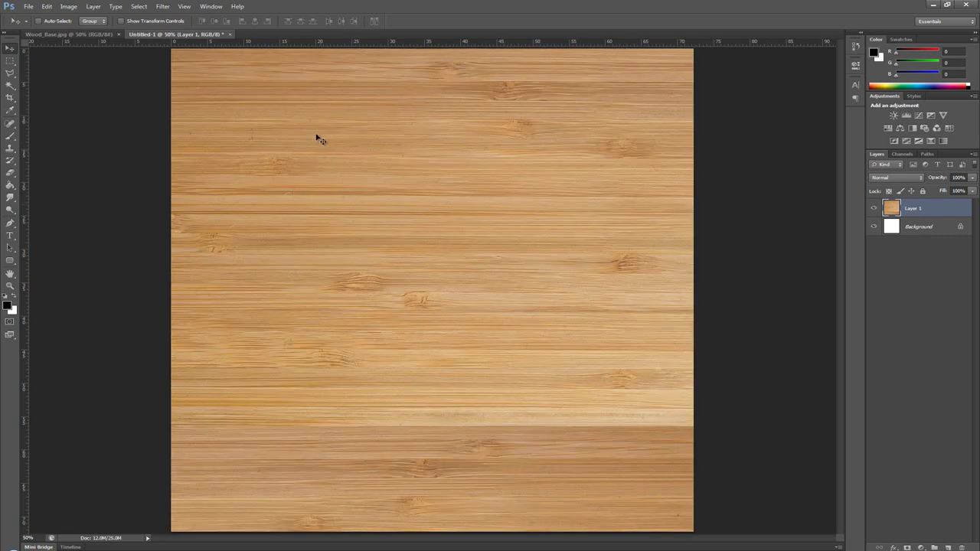
left_click(10, 59)
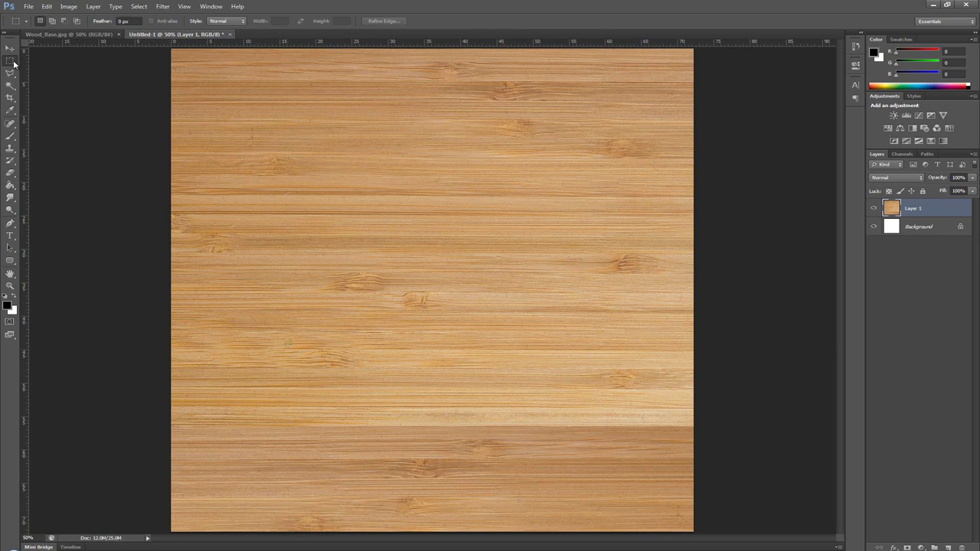
left_click_drag(170, 46, 443, 97)
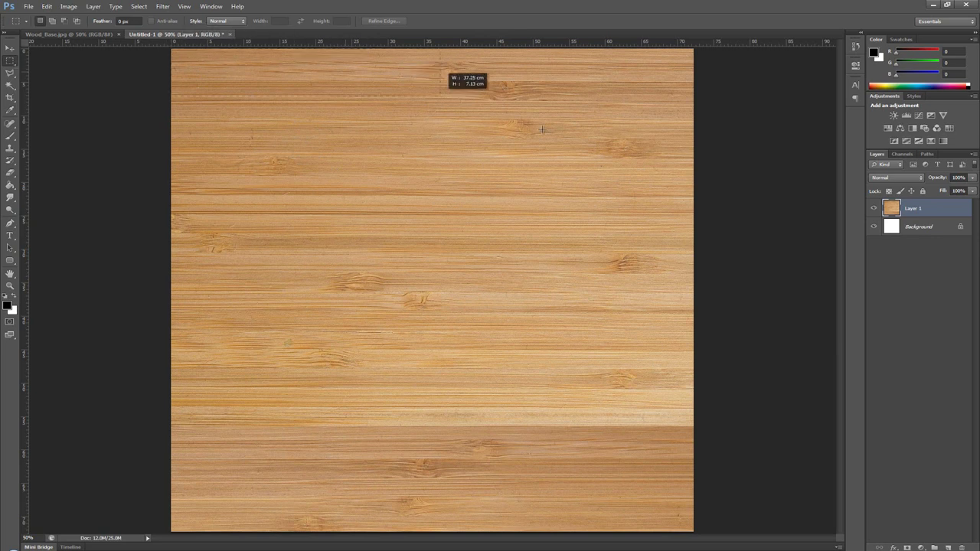
left_click_drag(541, 130, 888, 540)
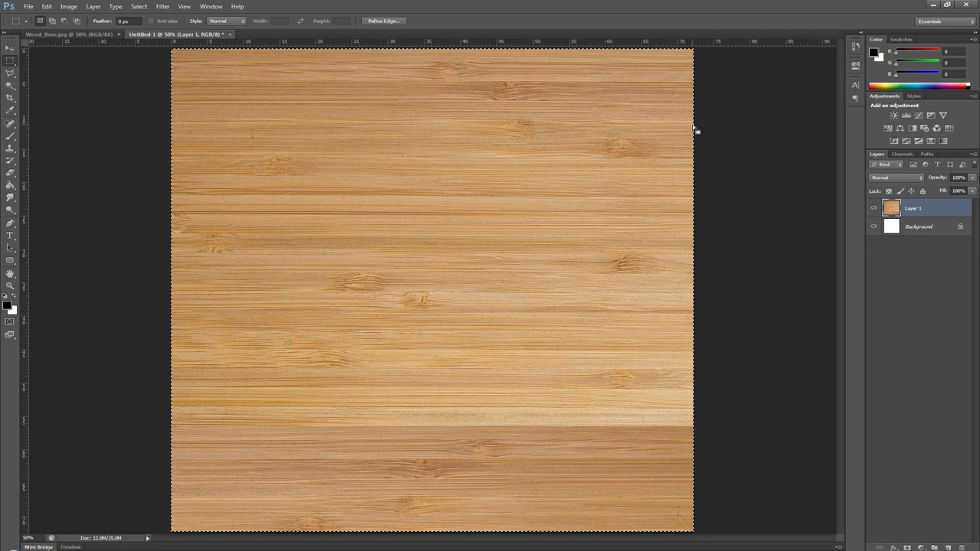
key("ctrl+j")
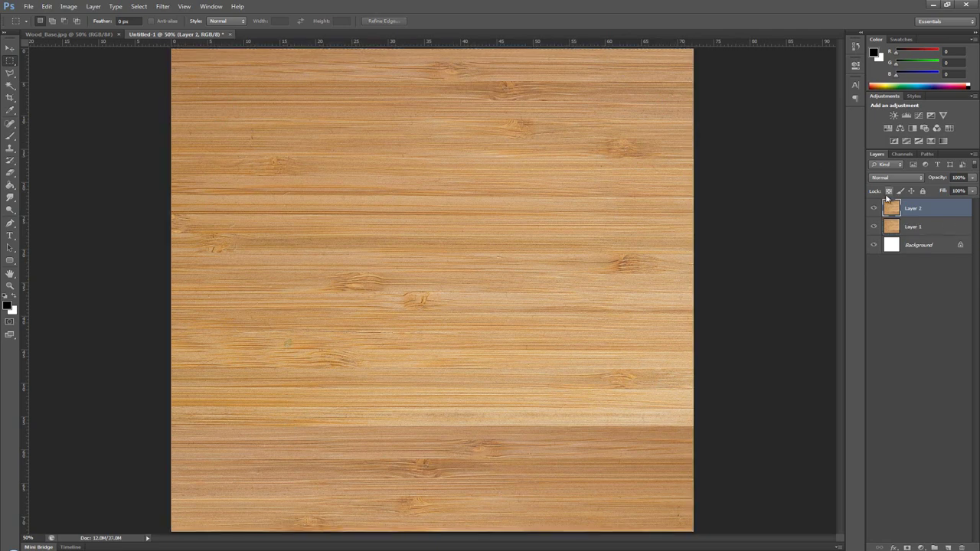
Step: Delete Layer 1 after confirming Yes, leaving Layer 2 selected in place
left_click(908, 227)
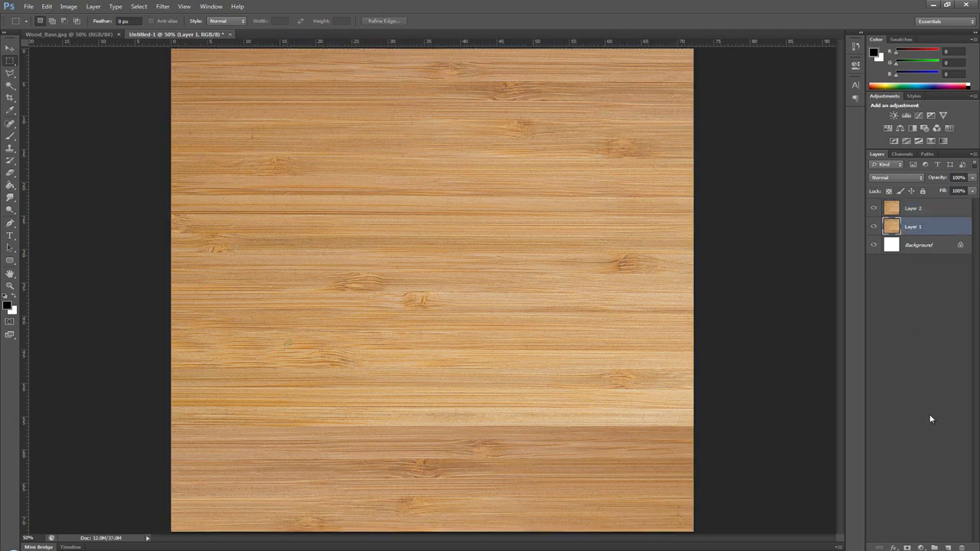
left_click(962, 548)
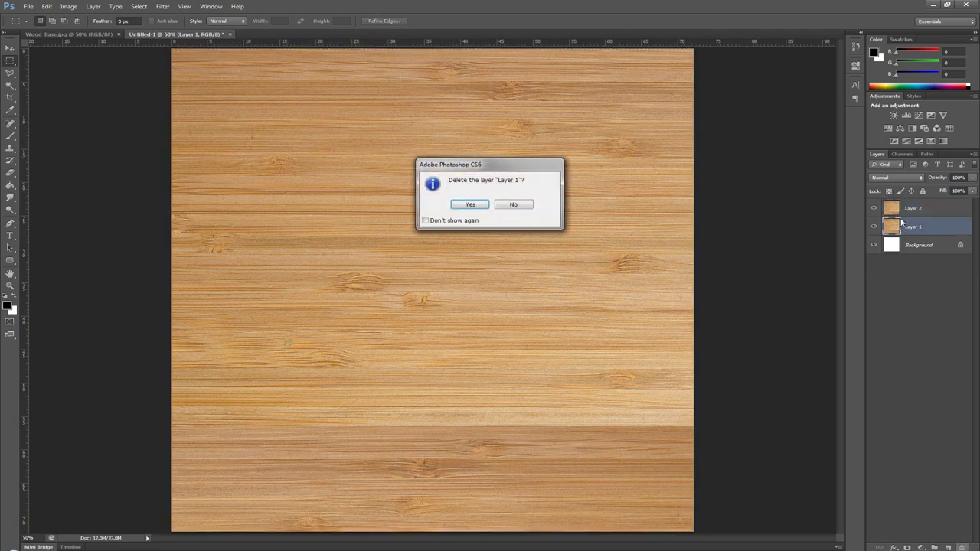
left_click(471, 206)
left_click(10, 47)
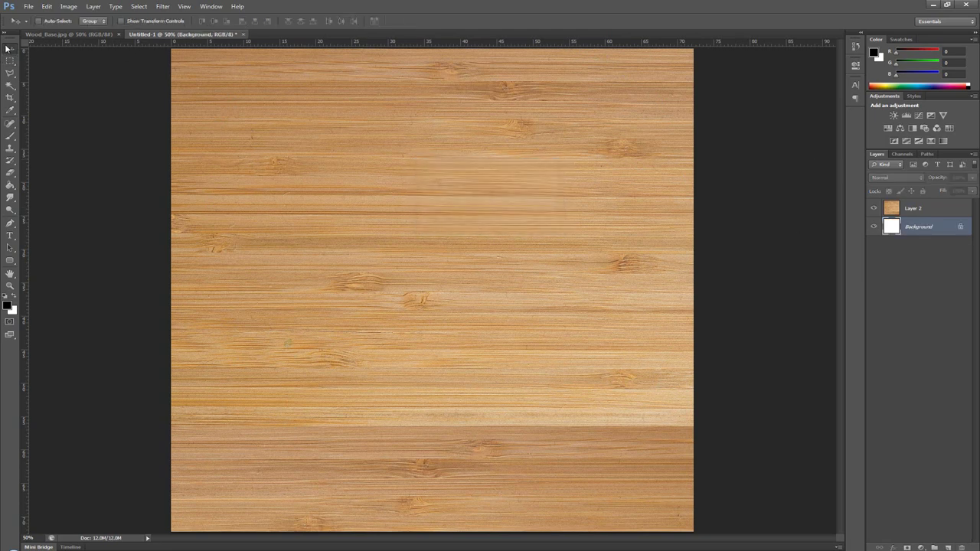
left_click(906, 214)
left_click_drag(496, 169, 485, 115)
key("ctrl+z")
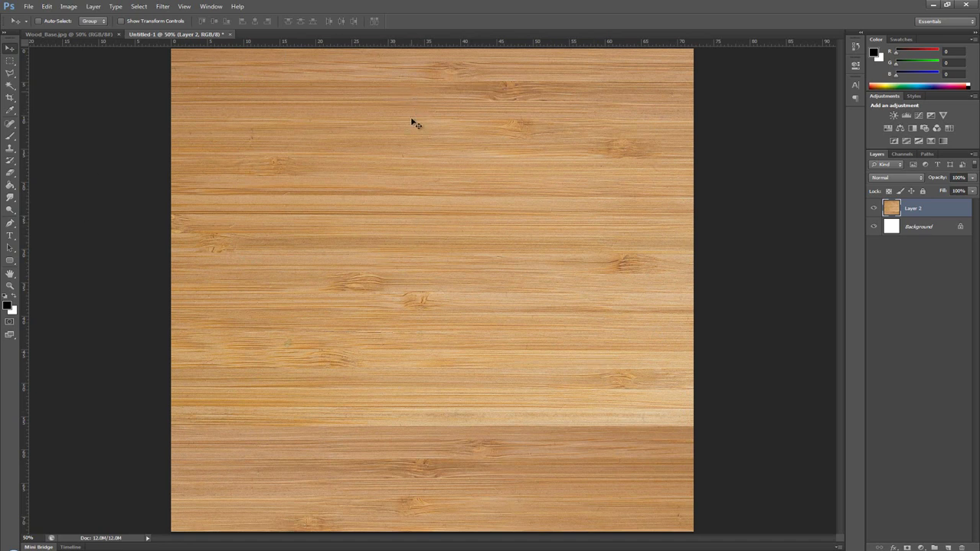
left_click(169, 8)
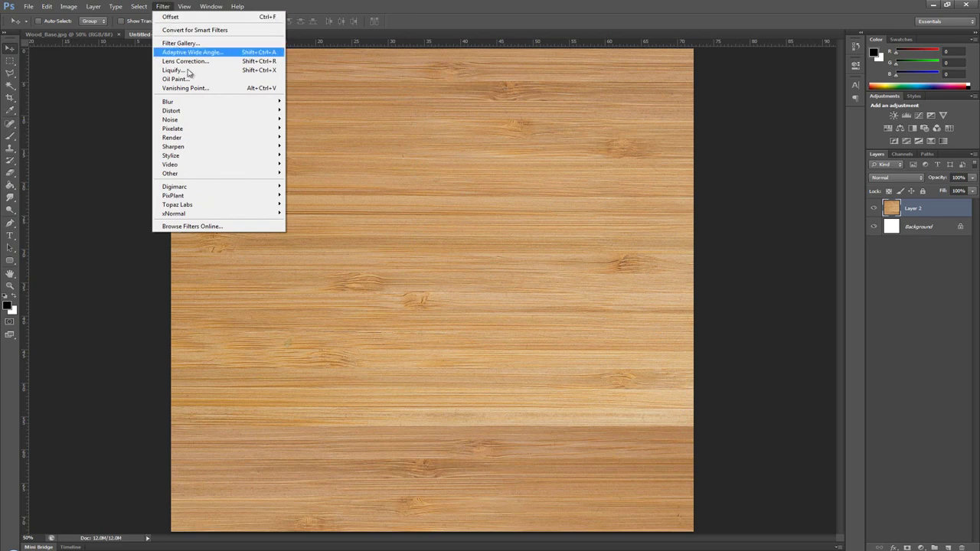
mouse_move(230, 174)
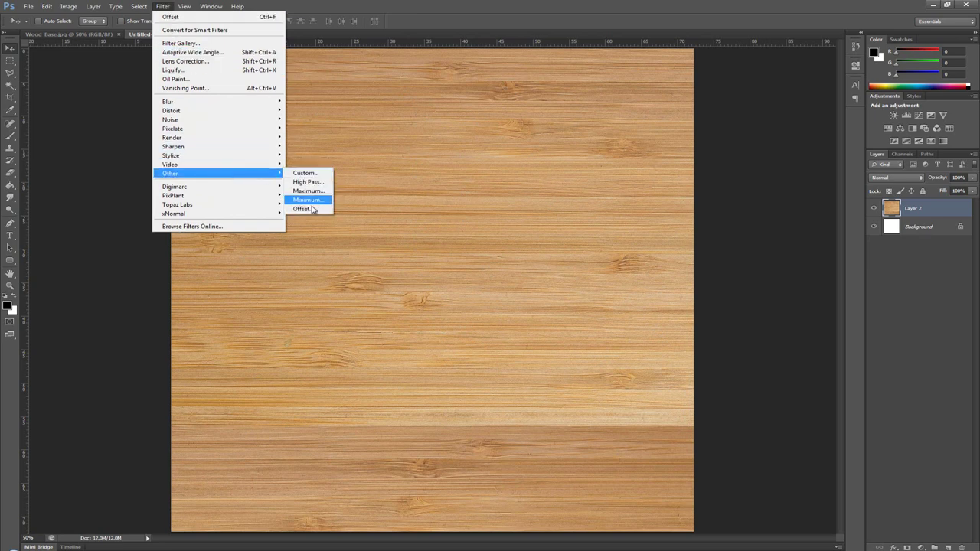
left_click(306, 209)
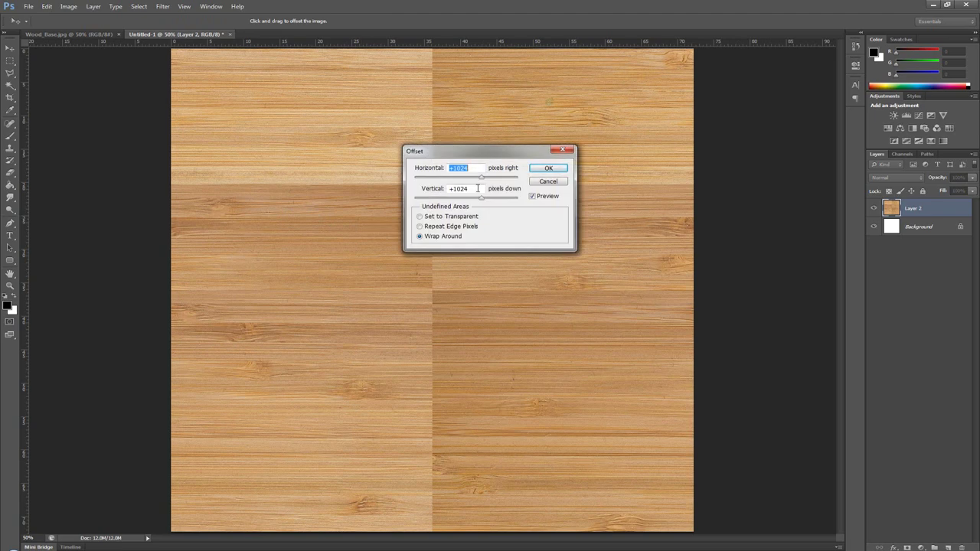
left_click_drag(465, 155, 366, 164)
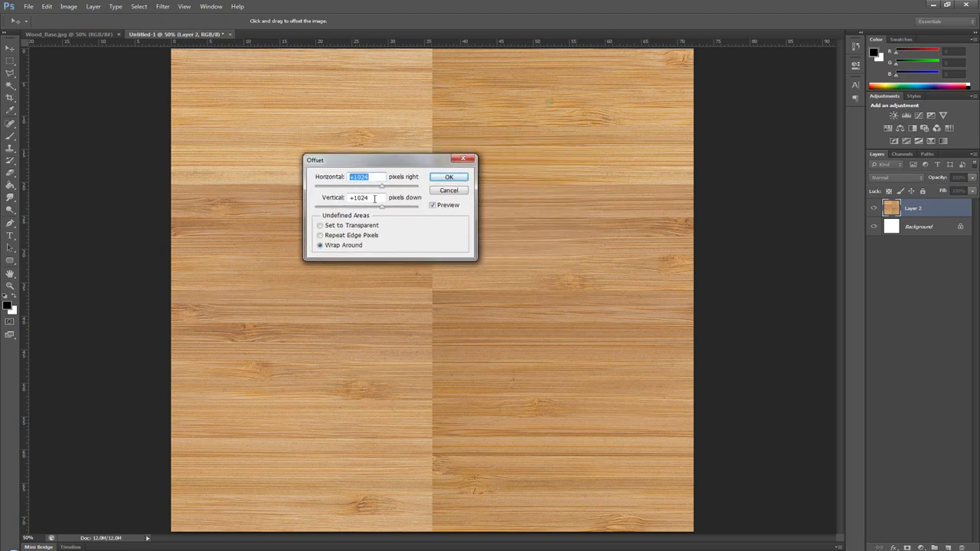
left_click(449, 178)
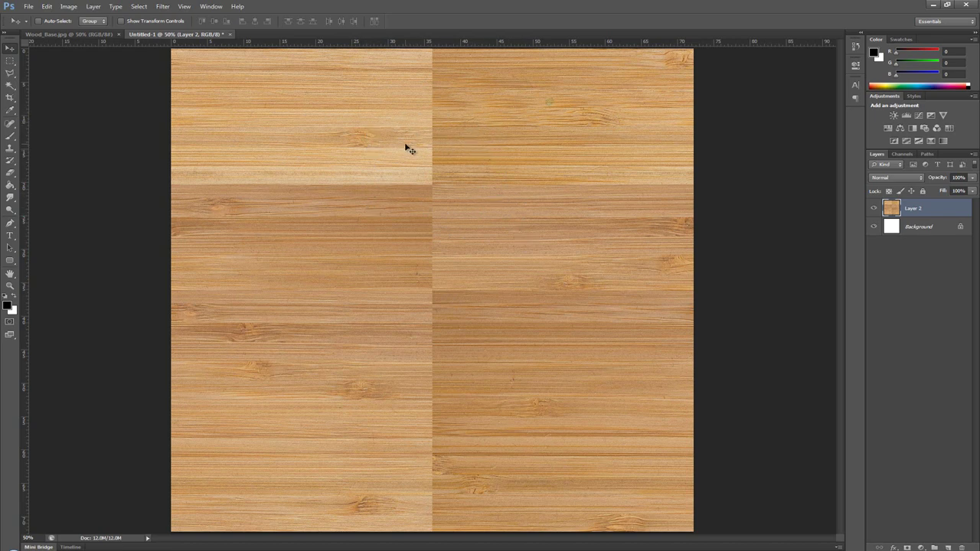
key("ctrl+z")
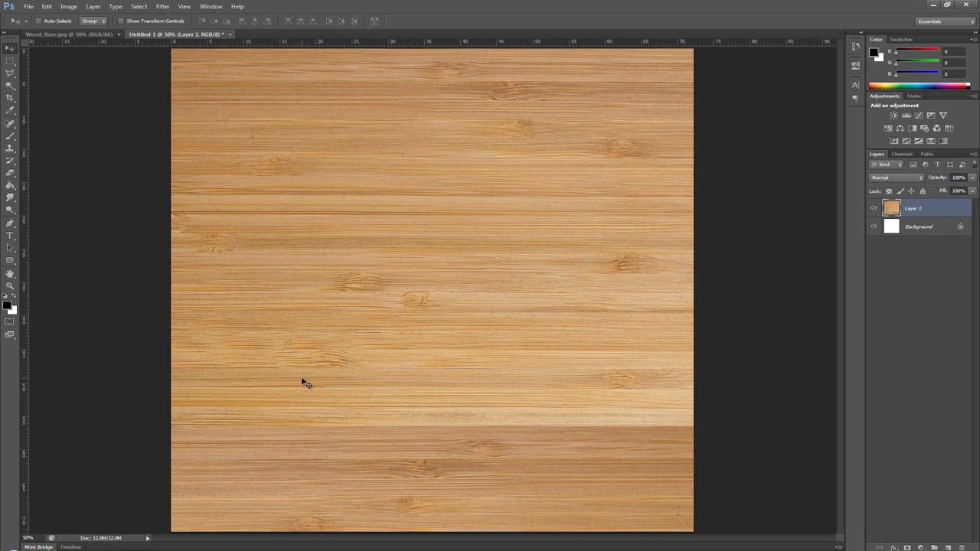
Step: Duplicate Layer 2 and apply the Average blur to the copy, making it flat tan
key("ctrl+j")
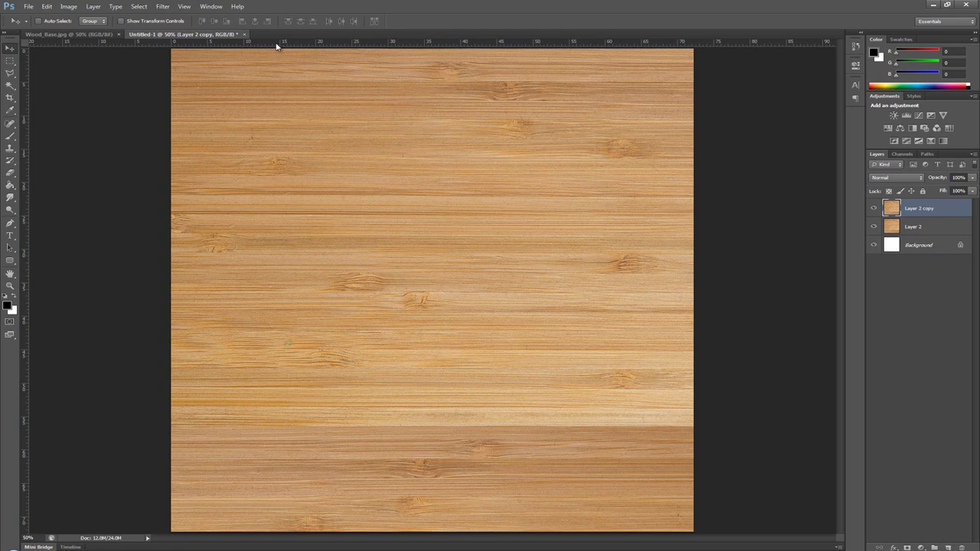
left_click(165, 8)
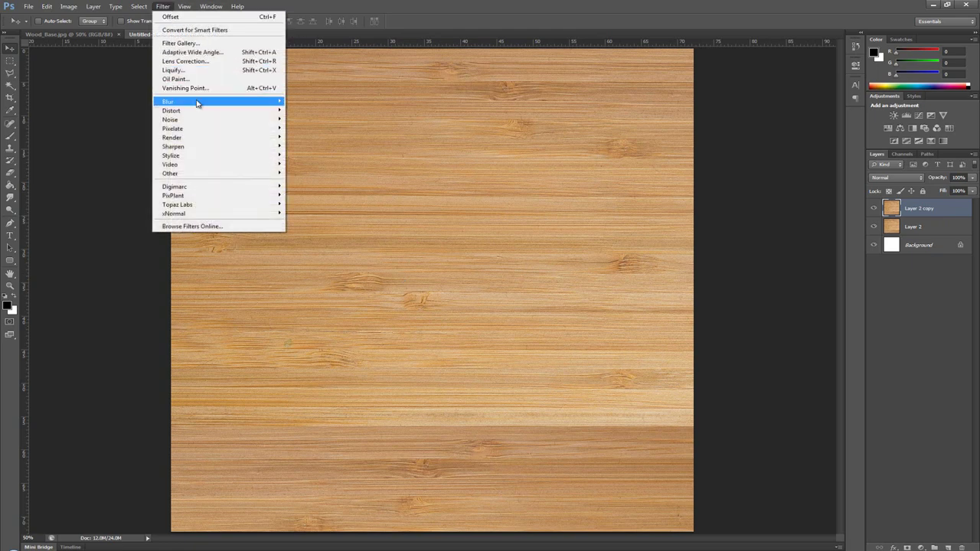
mouse_move(196, 102)
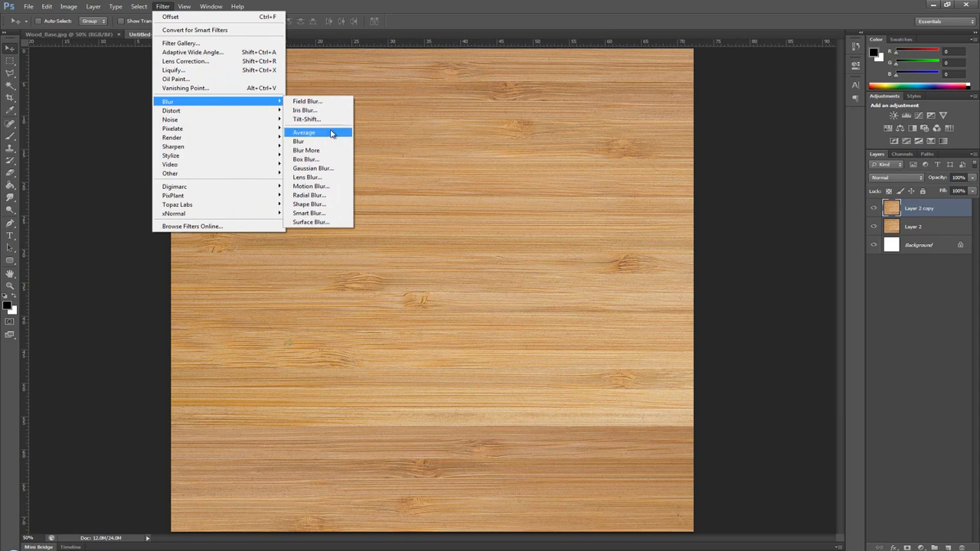
left_click(331, 134)
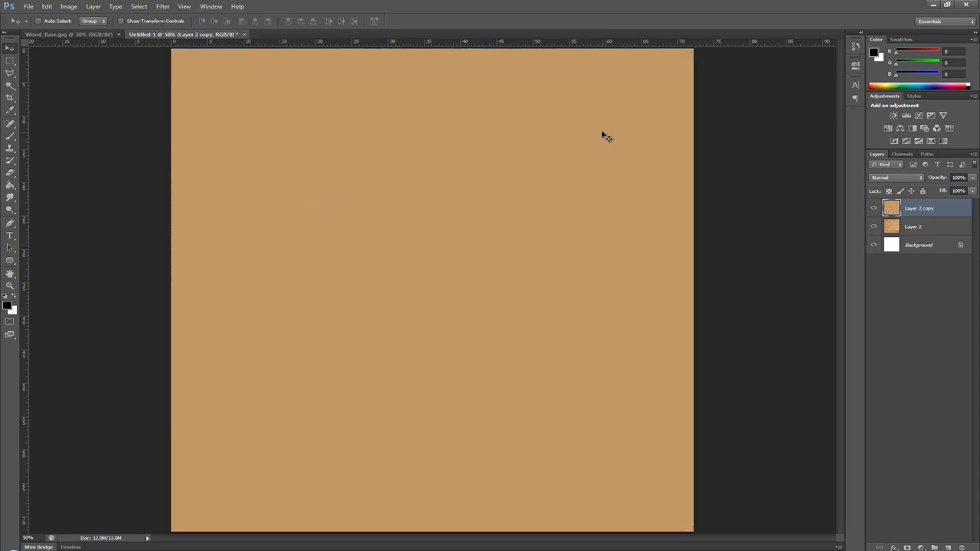
Step: Move Layer 2 above its copy and set it to Linear Light at 50% opacity
left_click(904, 230)
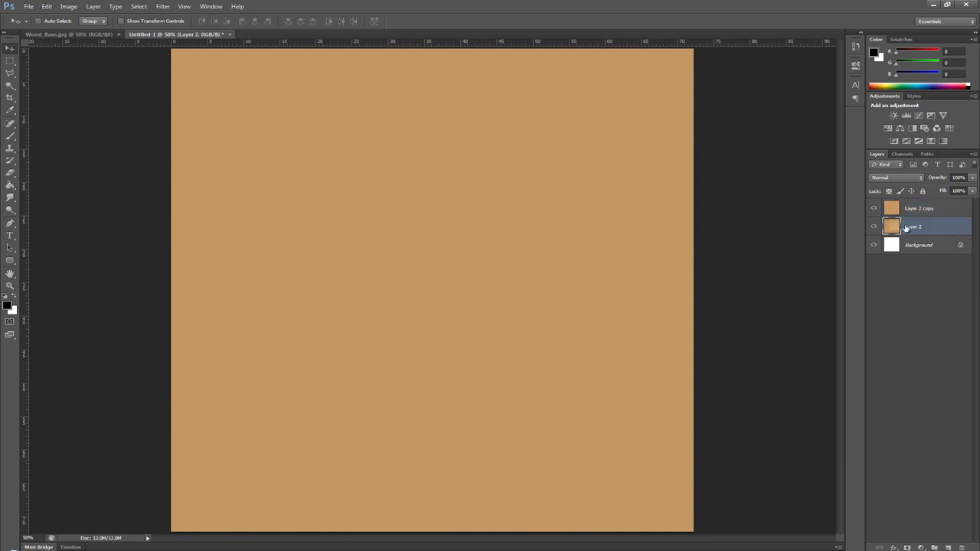
left_click_drag(894, 227, 896, 204)
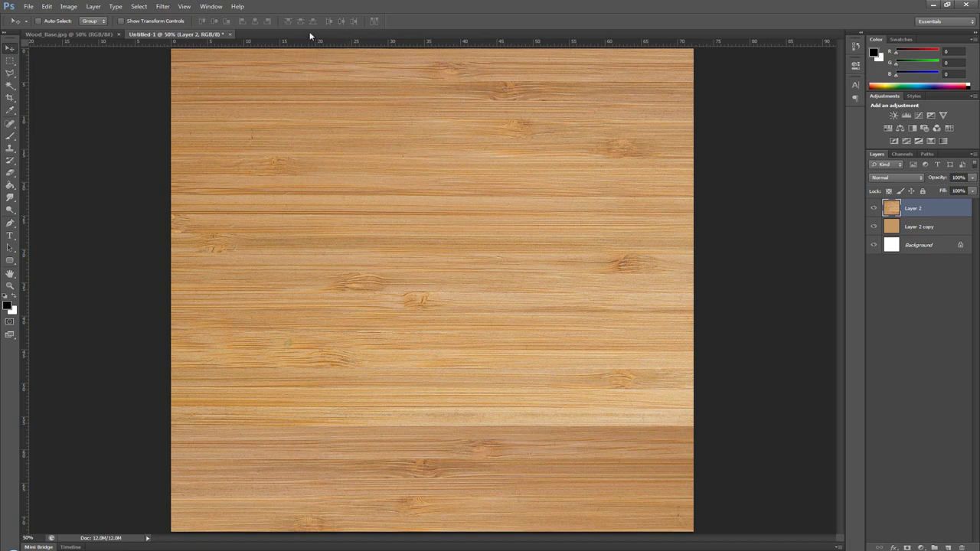
left_click(897, 177)
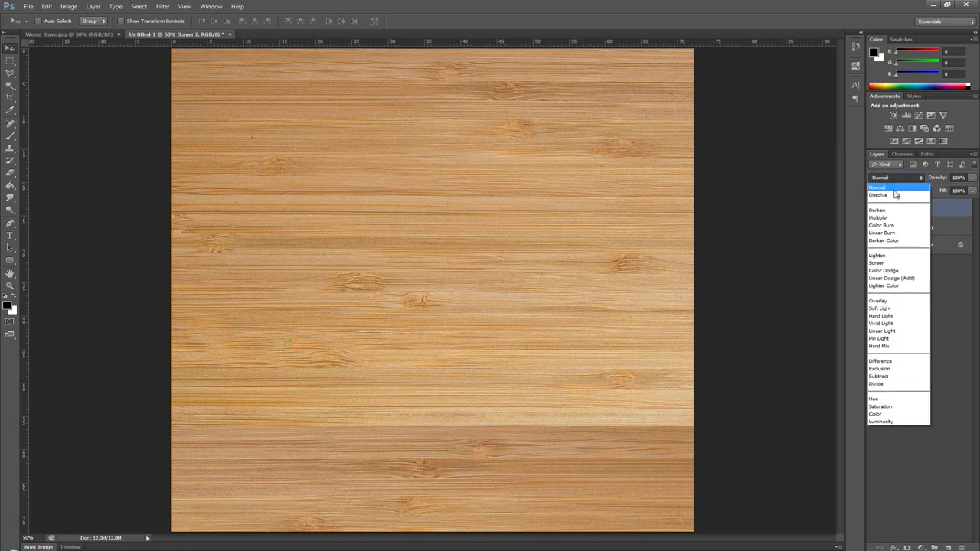
left_click(892, 332)
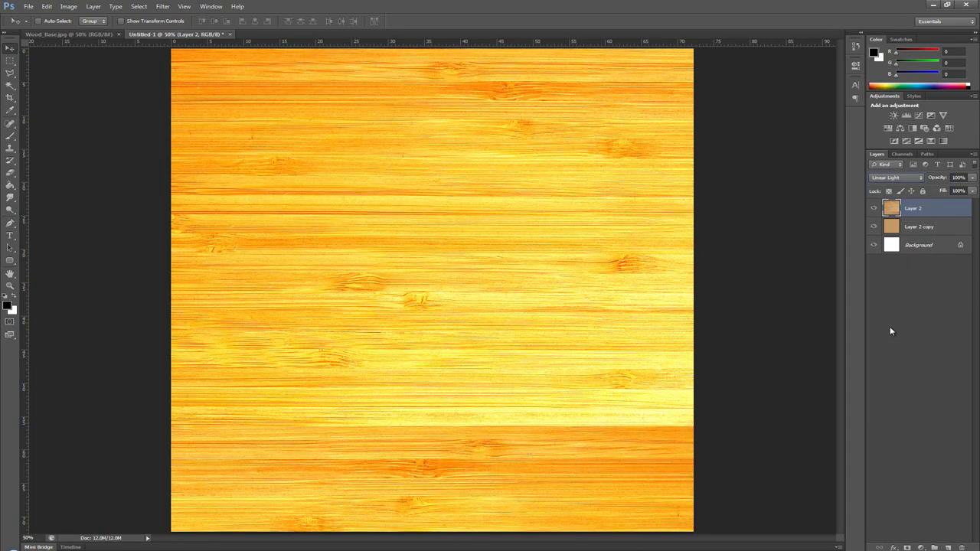
left_click(958, 177)
type("50")
key("Return")
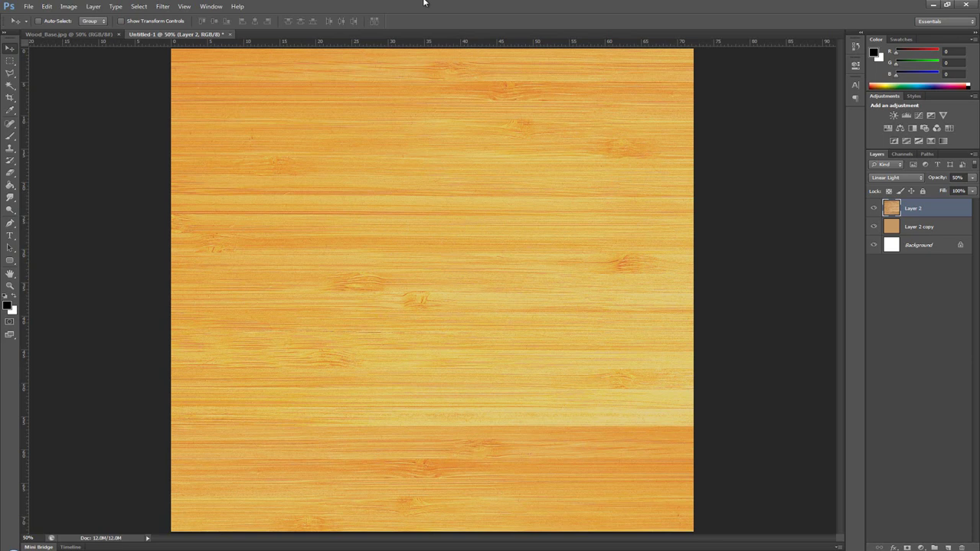
Step: Apply Filter > Other > High Pass to Layer 2 with a 50-pixel radius
left_click(164, 7)
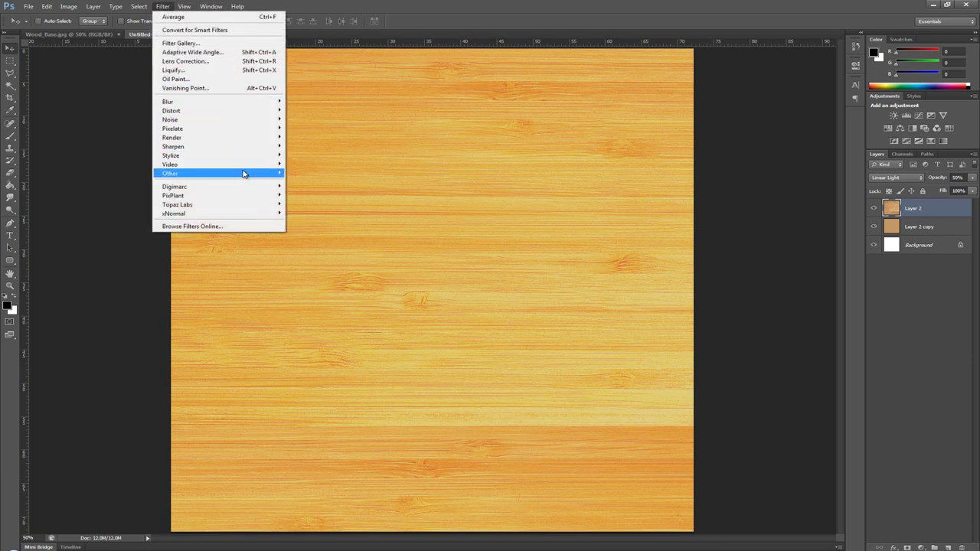
mouse_move(244, 174)
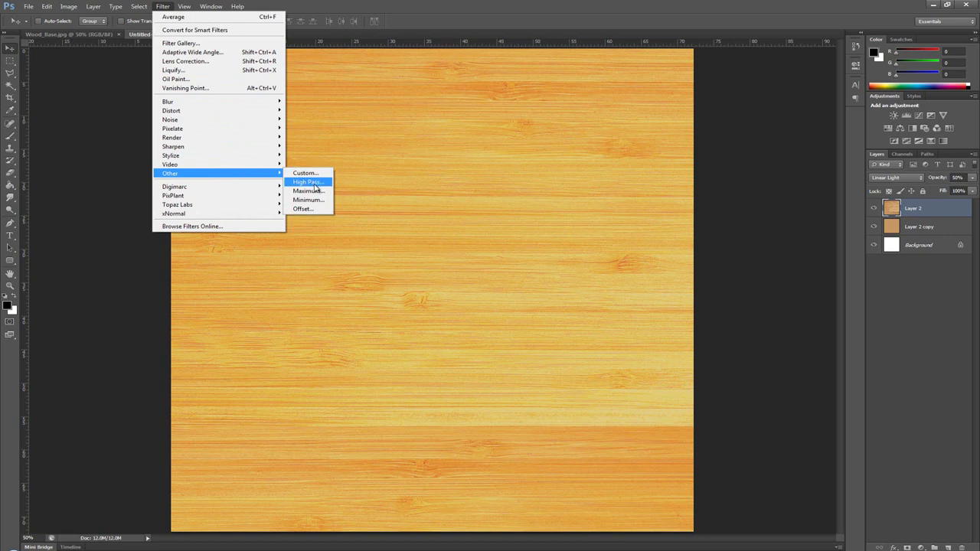
left_click(307, 183)
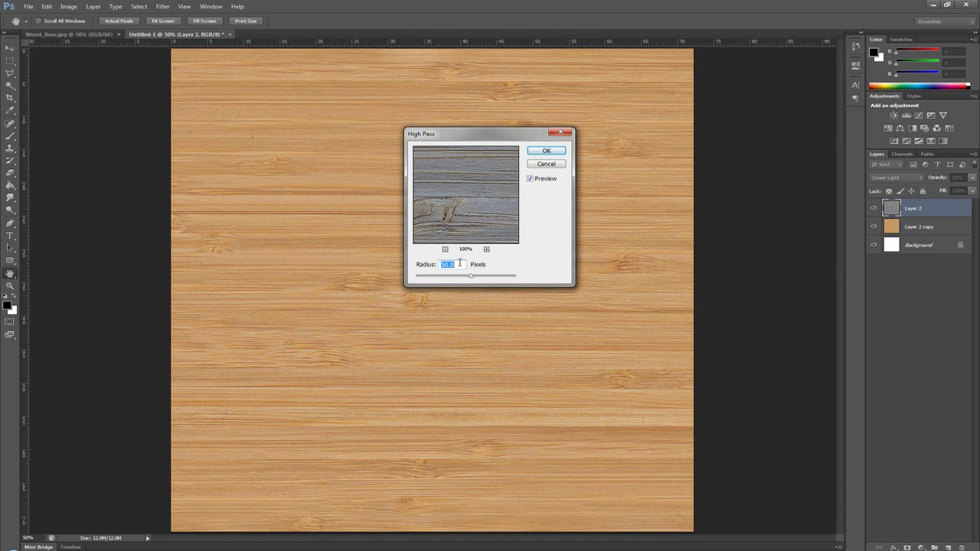
type("150")
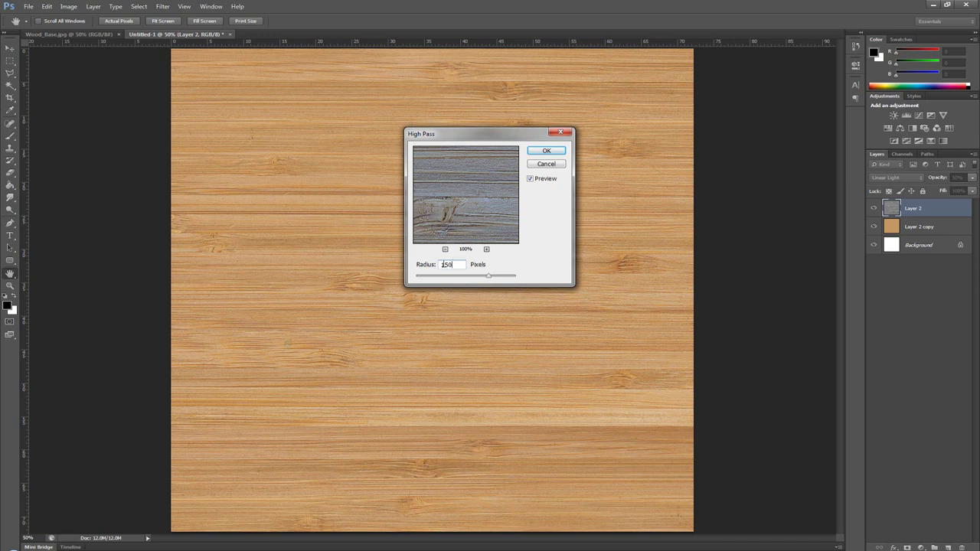
left_click_drag(443, 264, 453, 262)
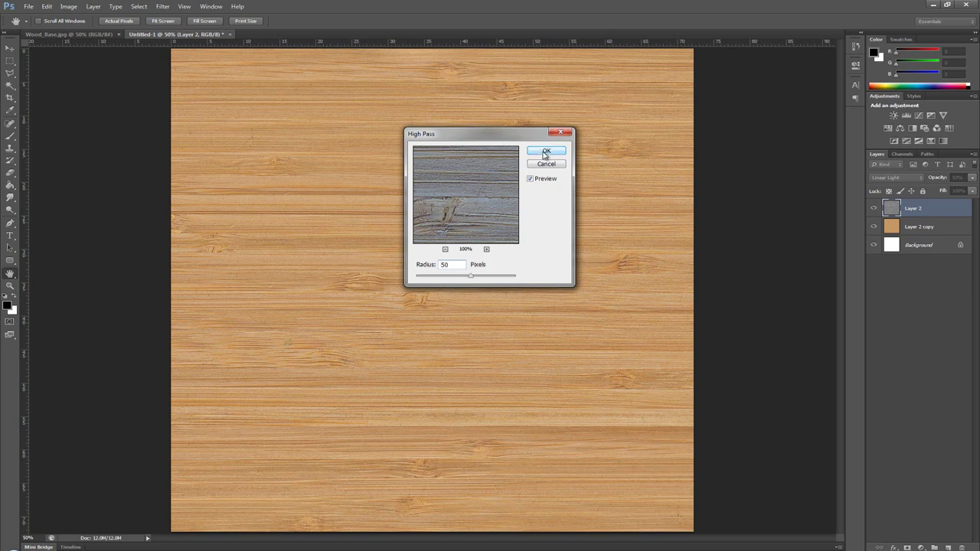
left_click(544, 152)
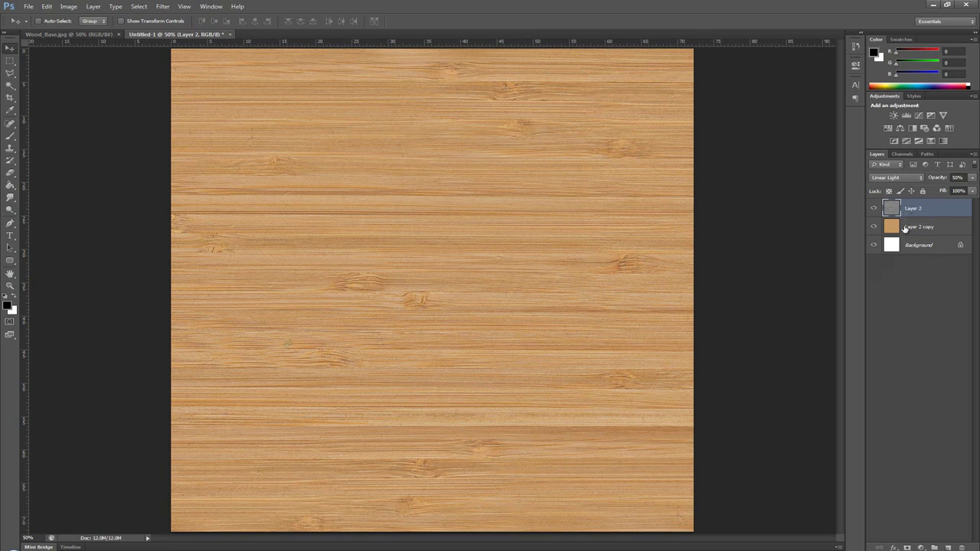
Step: Merge Layer 2 down into Layer 2 copy and delete the white Background layer
key("ctrl+e")
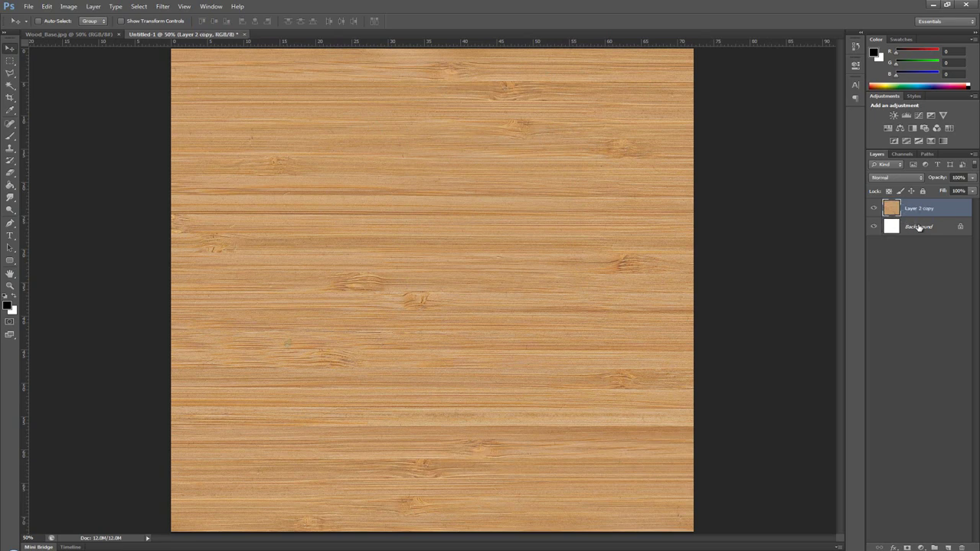
left_click(915, 227)
key("Delete")
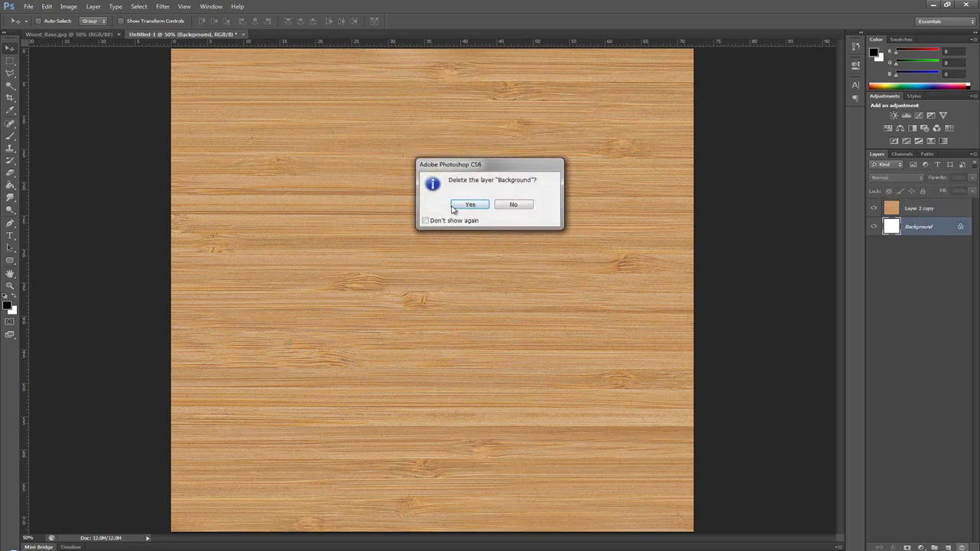
left_click(456, 209)
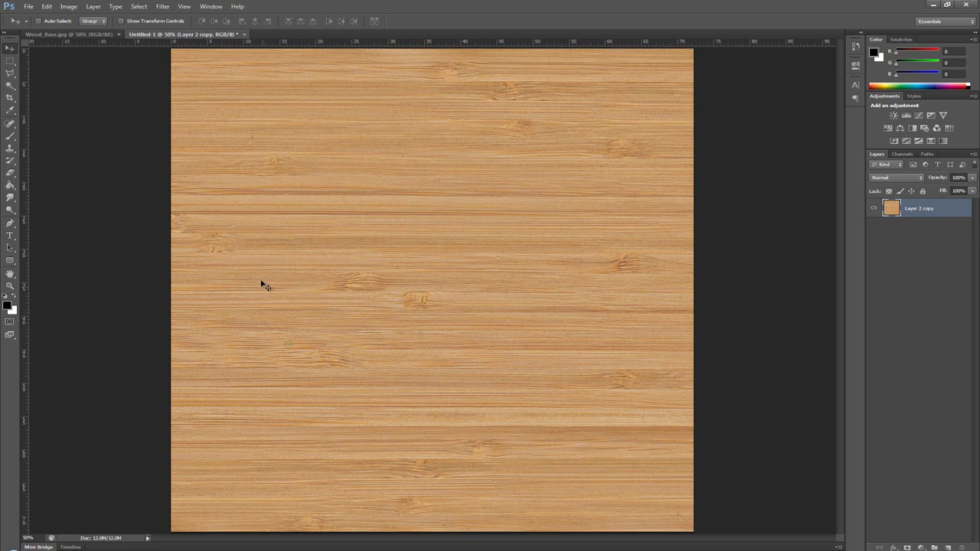
Step: Apply Filter > Other > Offset of +1024 px horizontal and vertical with Wrap Around
left_click(163, 7)
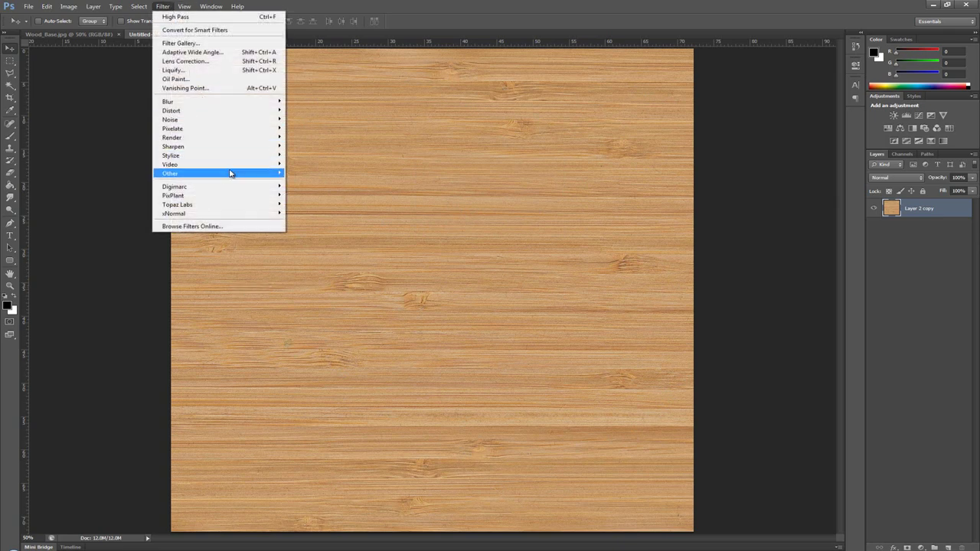
mouse_move(230, 173)
left_click(315, 214)
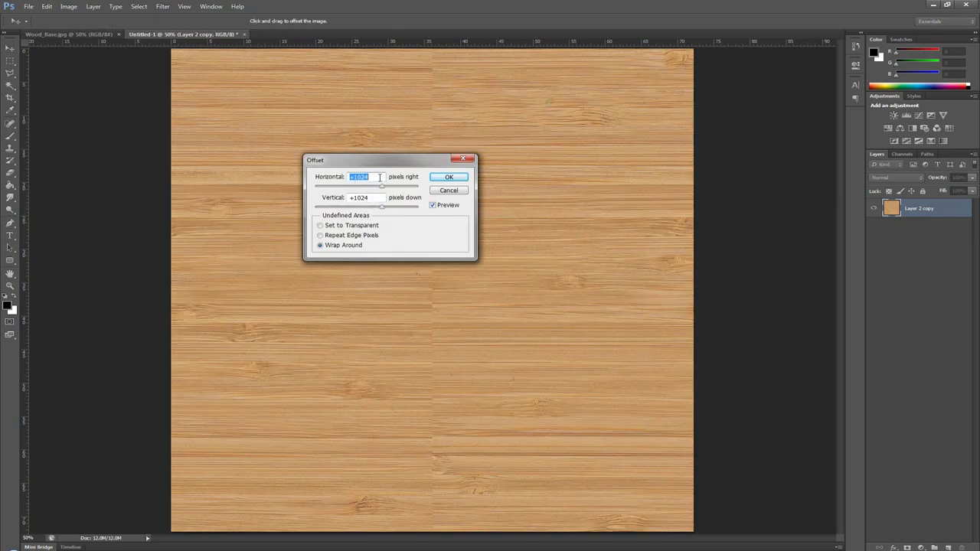
left_click(448, 177)
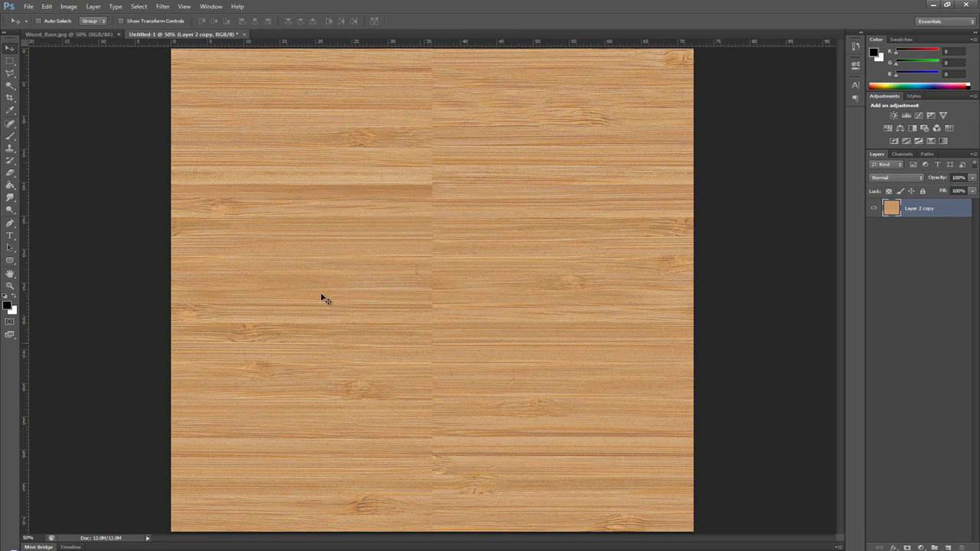
Step: Clone Stamp sampled wood grain over the upper and lower halves of the central vertical seam
key("s")
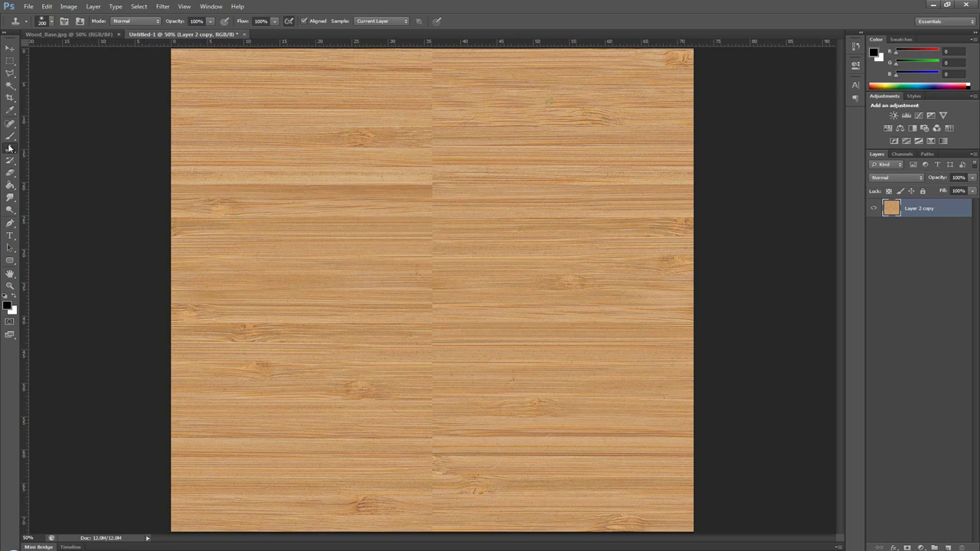
left_click(499, 89, "alt")
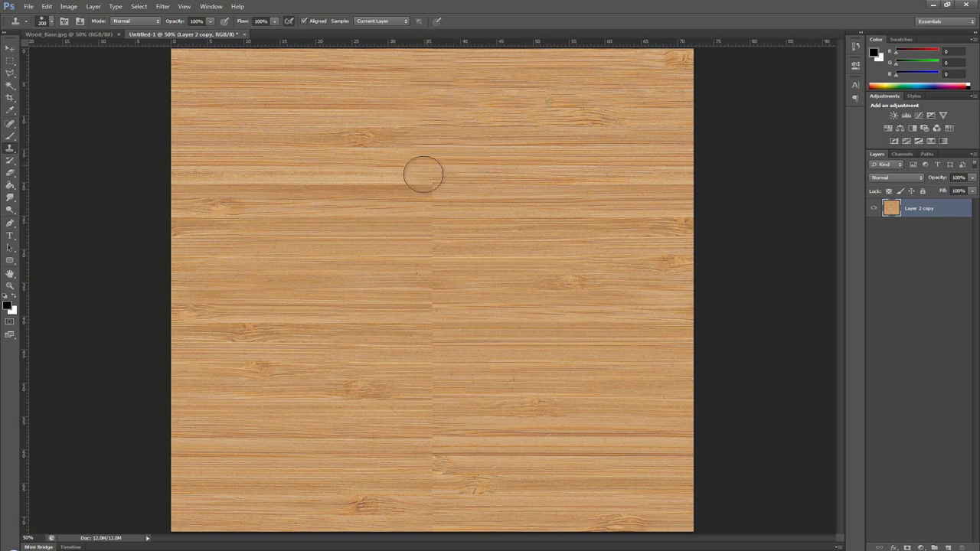
left_click_drag(432, 199, 437, 369)
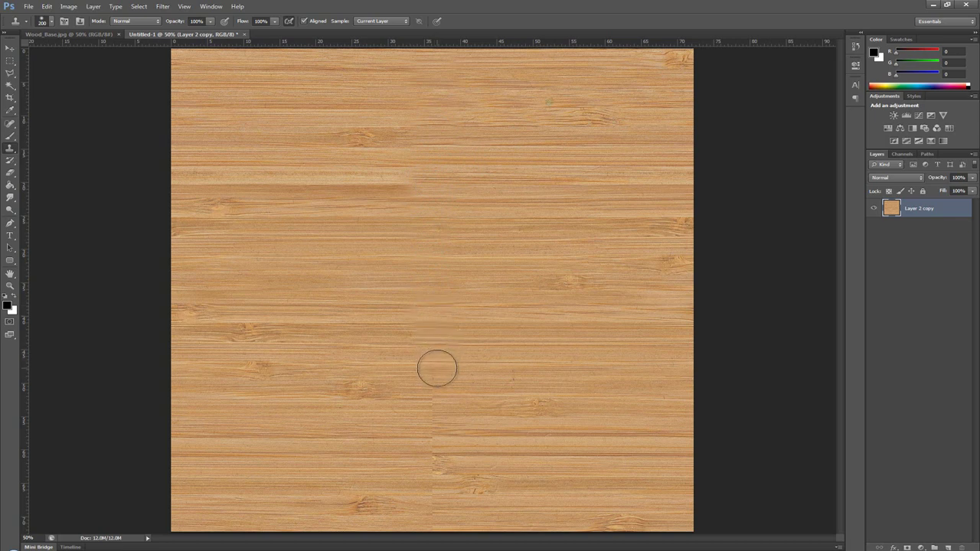
left_click(535, 400, "alt")
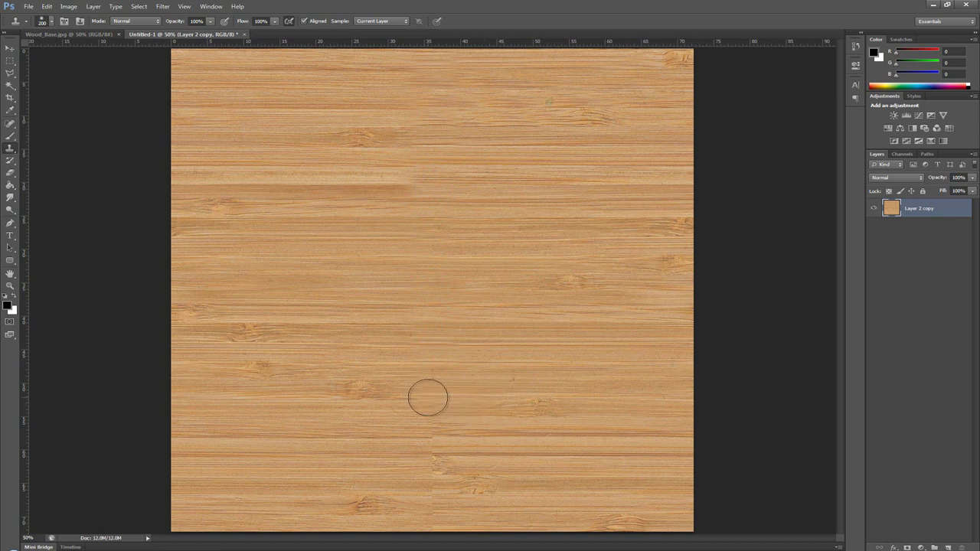
left_click_drag(427, 398, 433, 516)
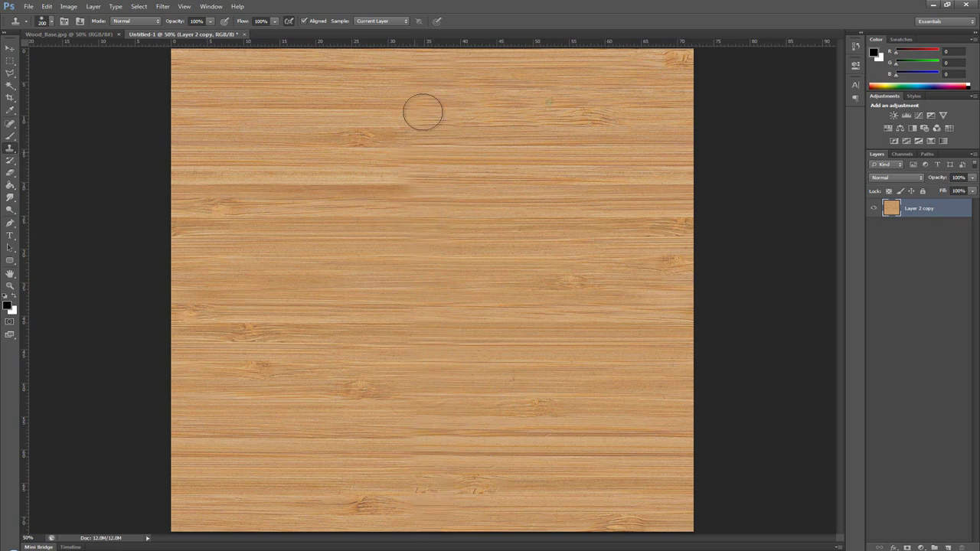
Step: Reapply the last Offset filter from the Filter menu to the wood texture
key("m")
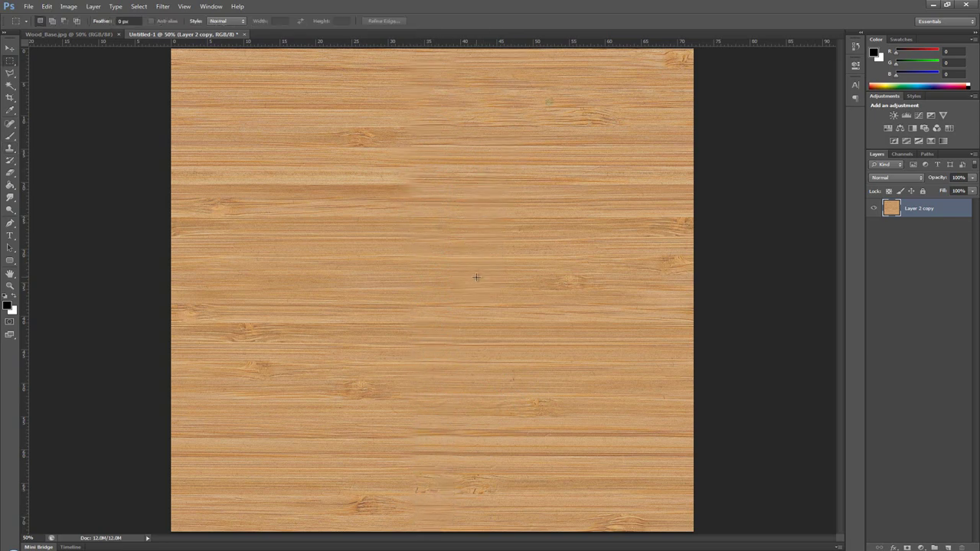
left_click(163, 7)
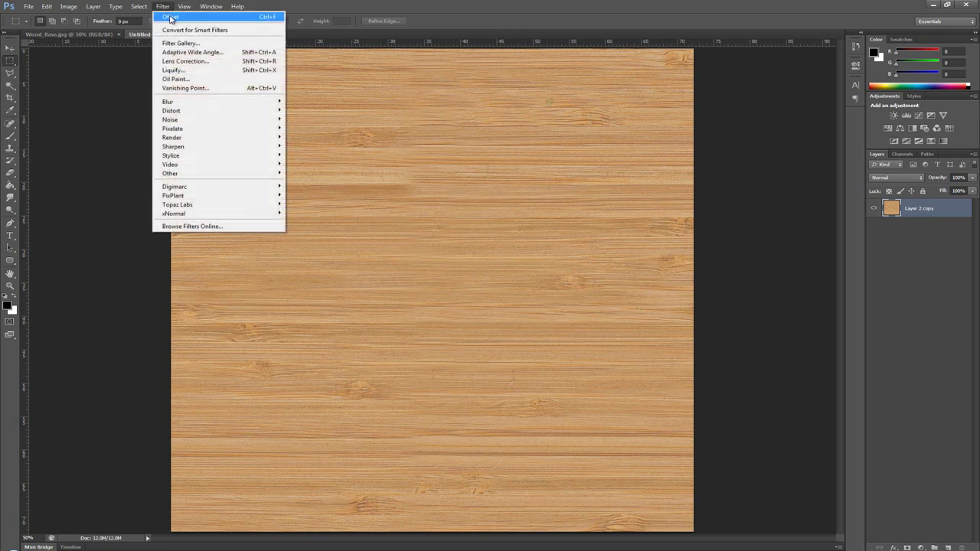
left_click(170, 17)
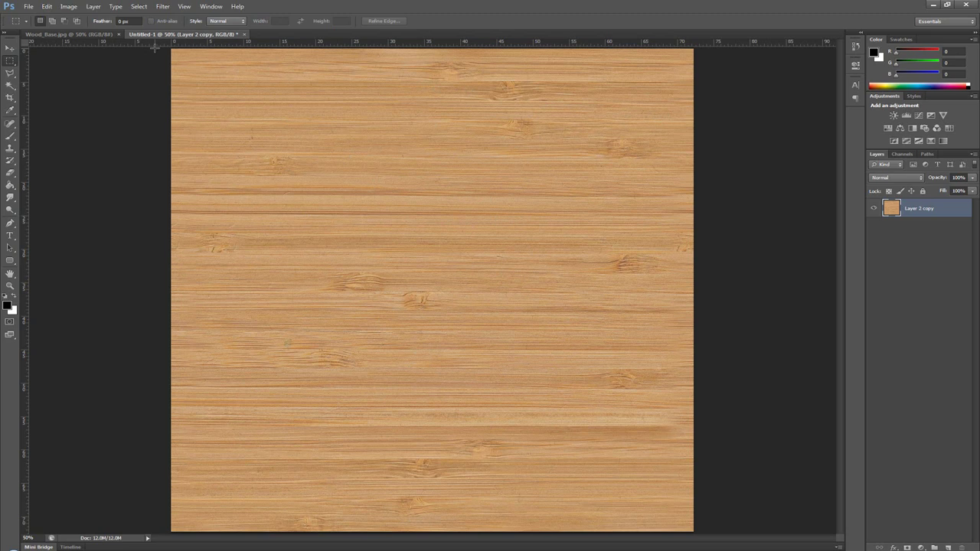
Step: Save the texture as JPEG 'Wood_Seamless' in the Textures folder at Maximum quality
left_click(30, 6)
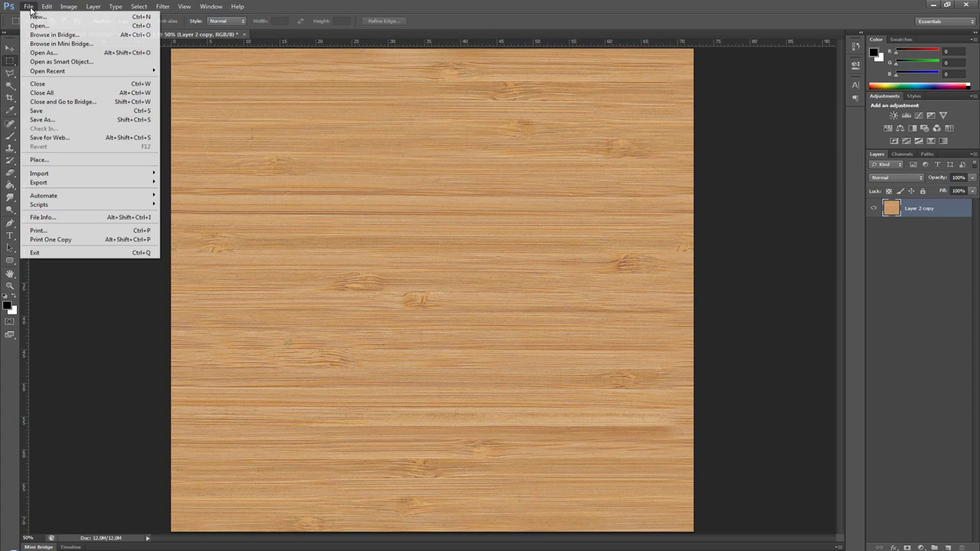
left_click(72, 122)
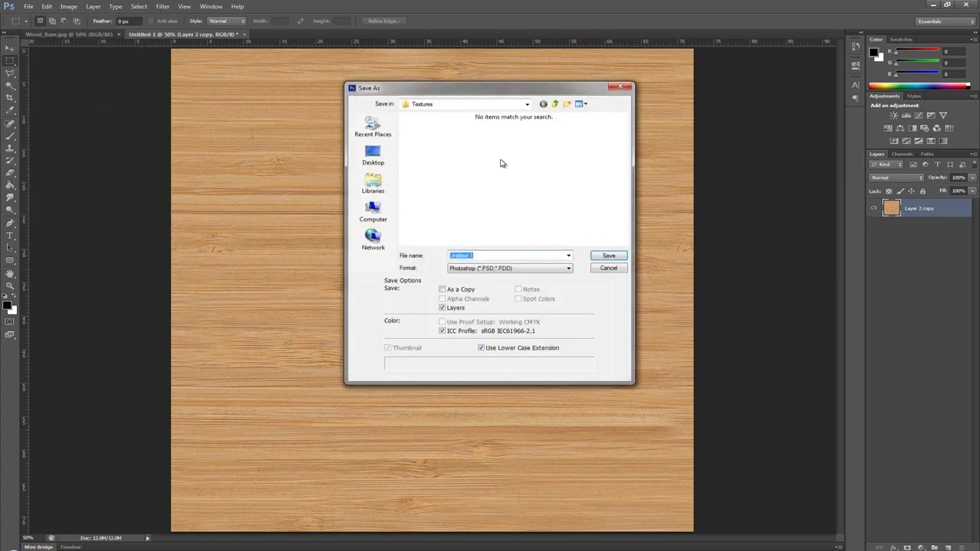
left_click(494, 269)
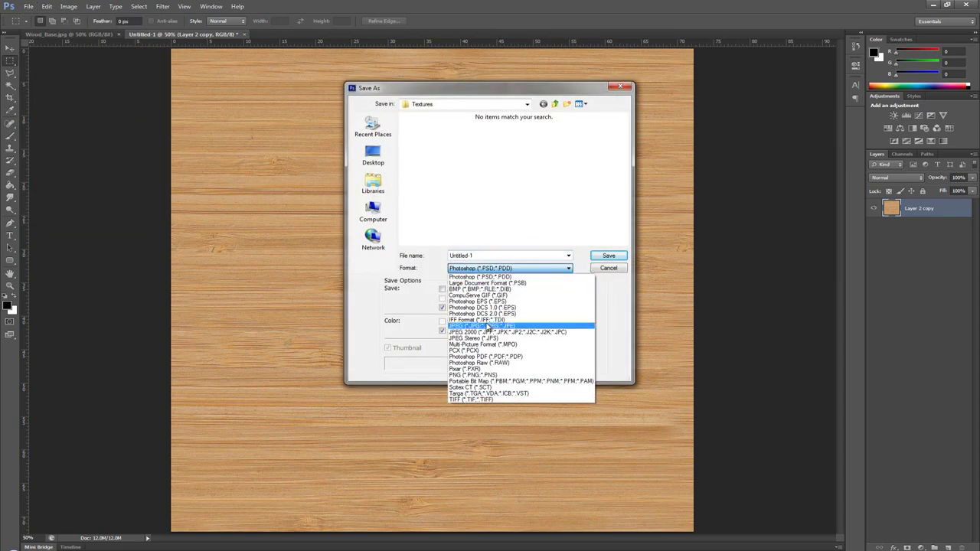
left_click(490, 325)
double_click(489, 255)
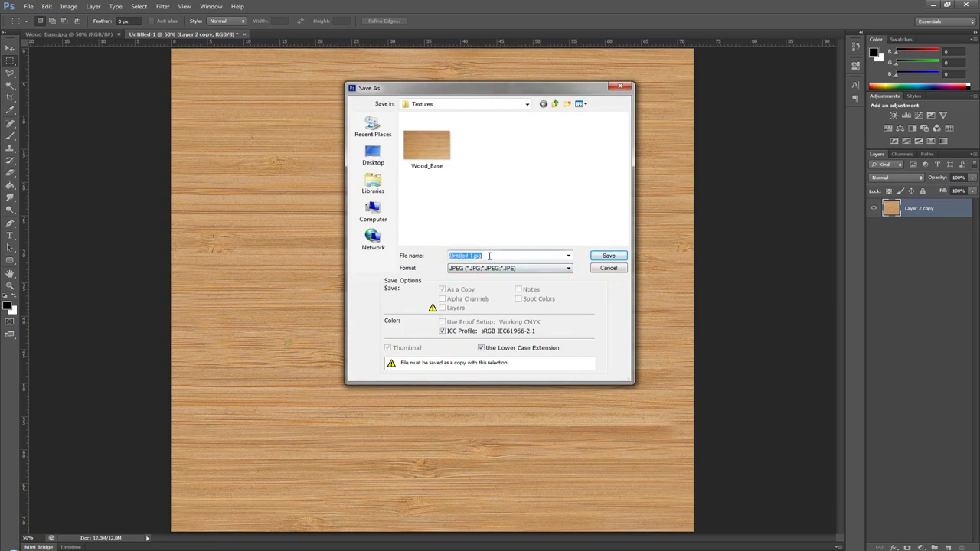
type("Wood")
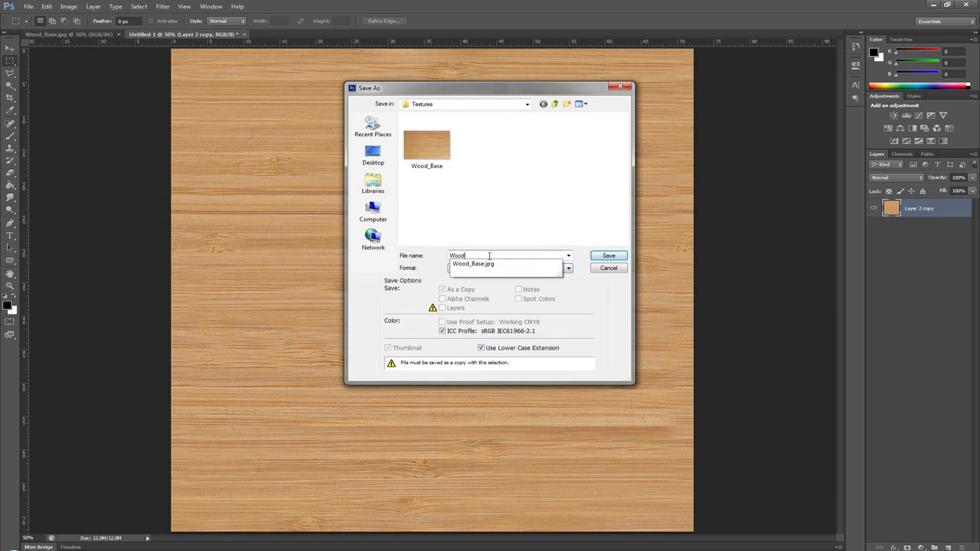
type("_Seamless")
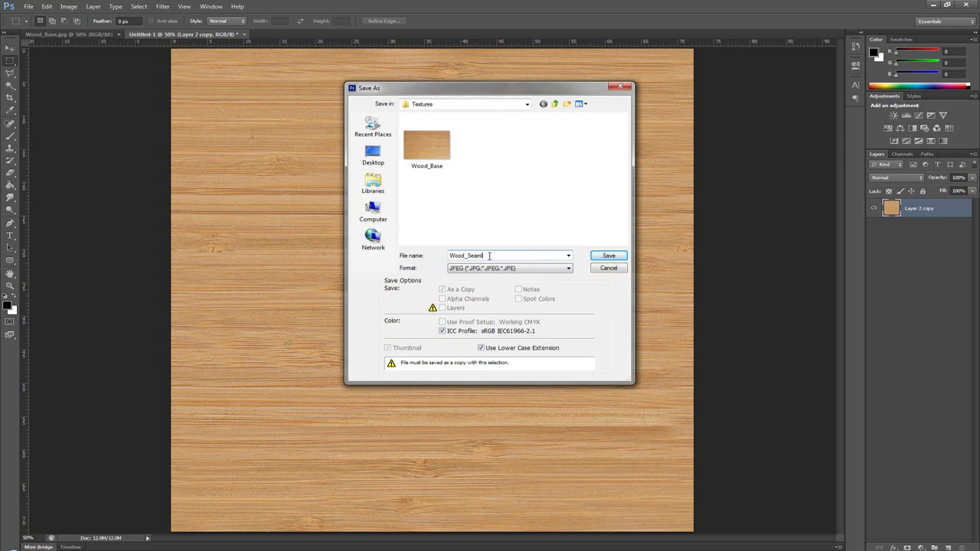
left_click(607, 258)
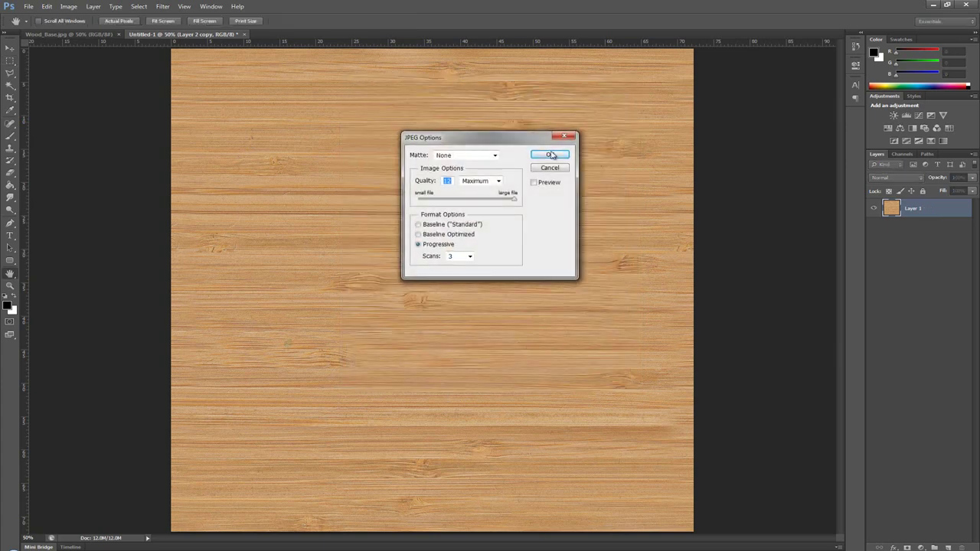
left_click(550, 156)
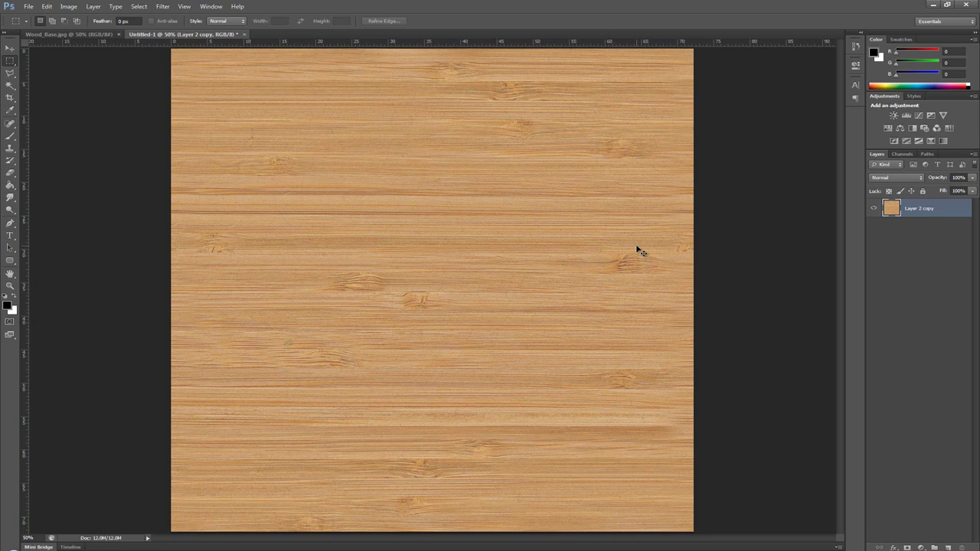
Step: Cancel Hue/Saturation unchanged, then desaturate Layer 2 copy to grey with Ctrl+Shift+U
key("ctrl+u")
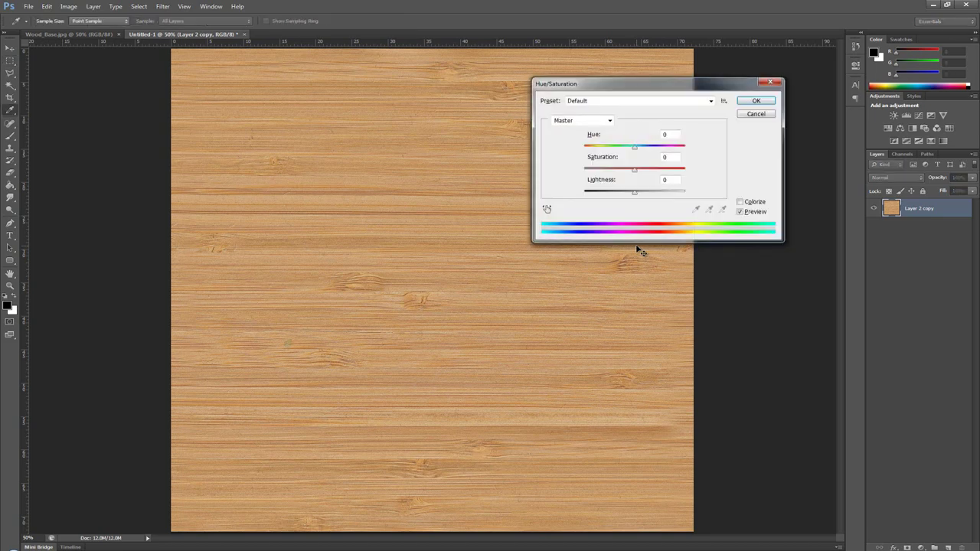
key("Escape")
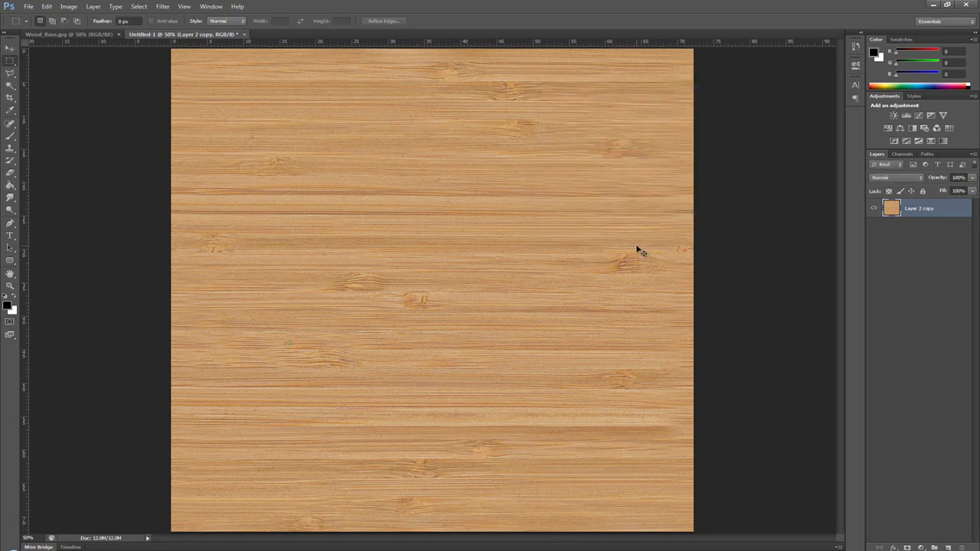
key("ctrl+shift+u")
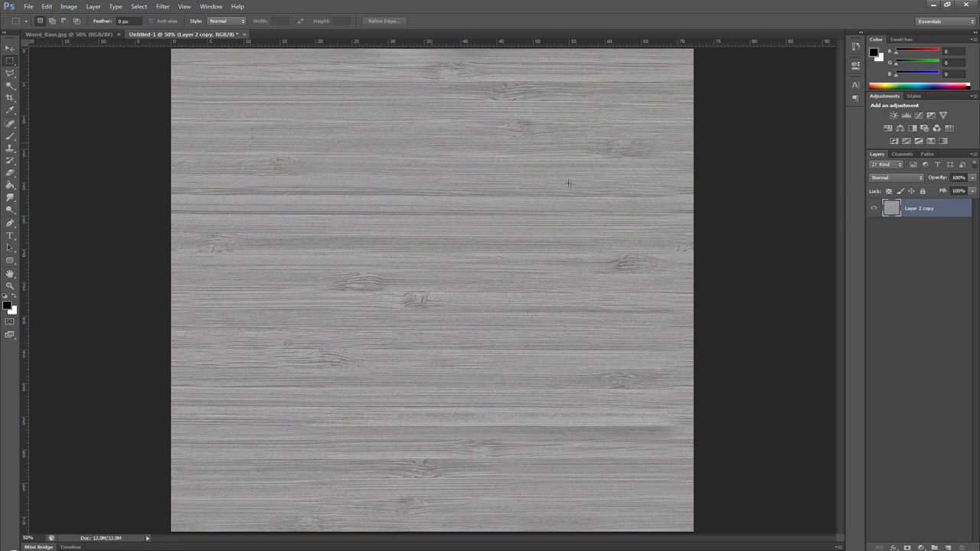
Step: Save the greyscale wood as a Maximum-quality JPEG named Wood_Bump in the Textures folder
left_click(30, 7)
left_click(51, 122)
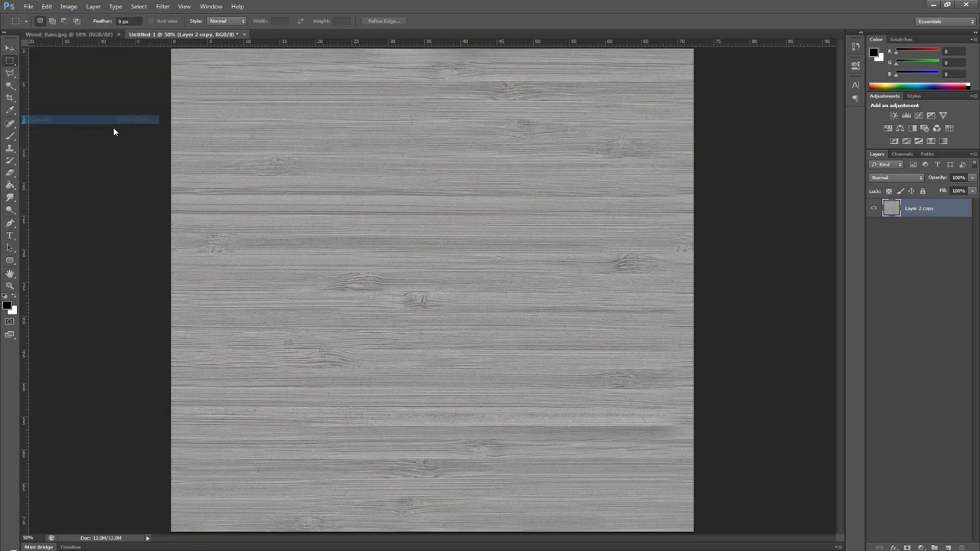
left_click(489, 268)
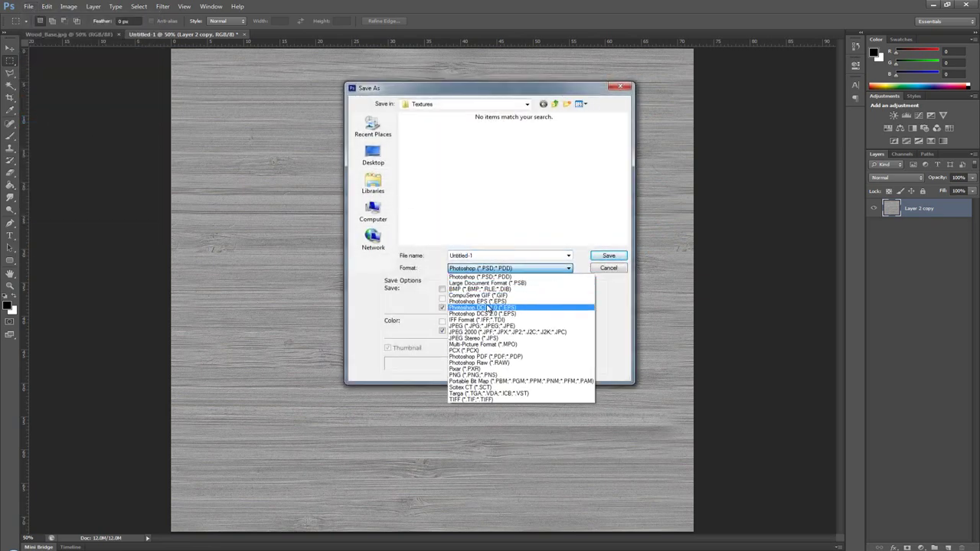
left_click(486, 325)
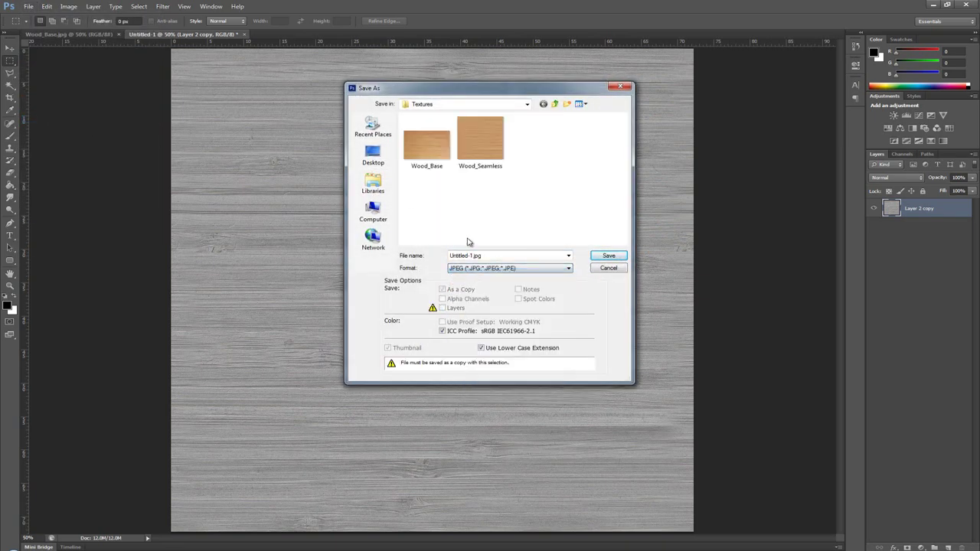
left_click(463, 159)
double_click(505, 255)
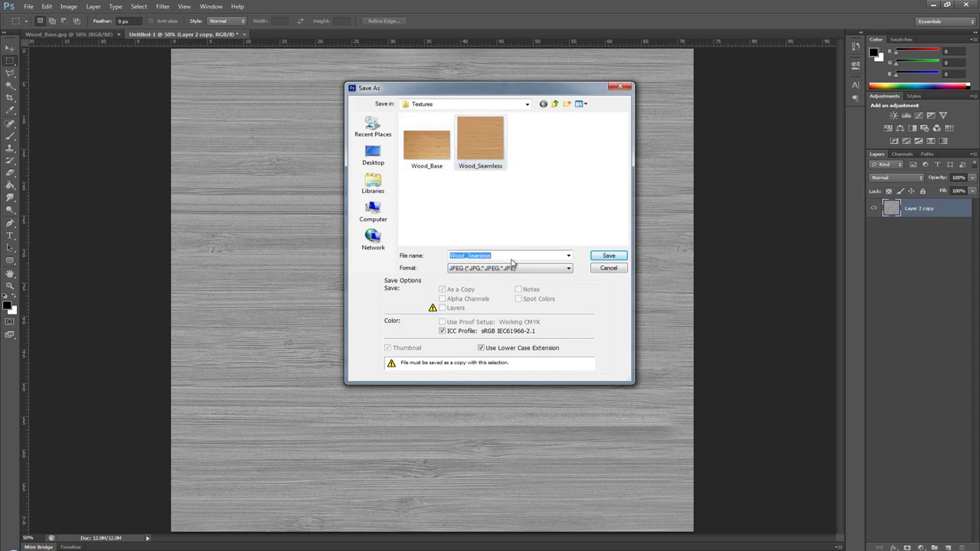
left_click(505, 255)
left_click(505, 256)
type("Bump")
left_click(608, 259)
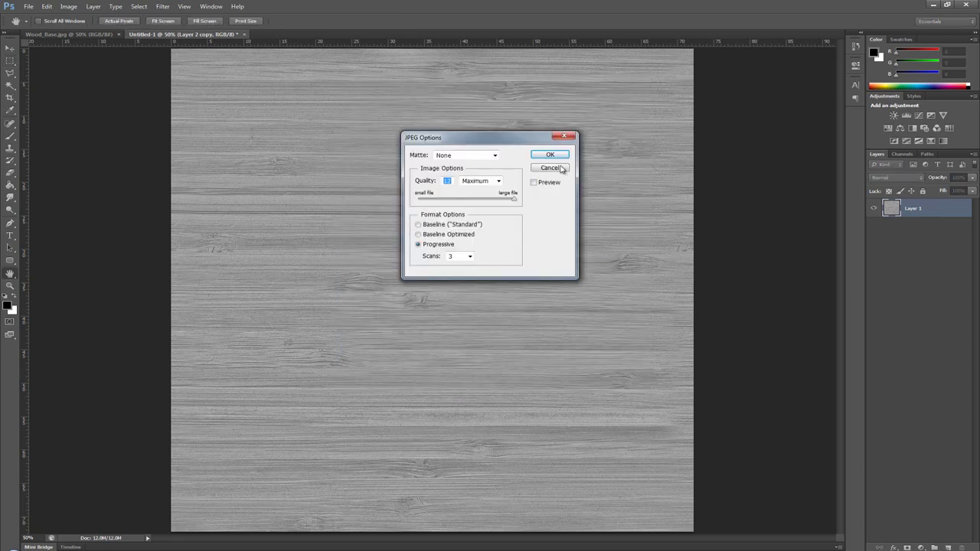
left_click(561, 157)
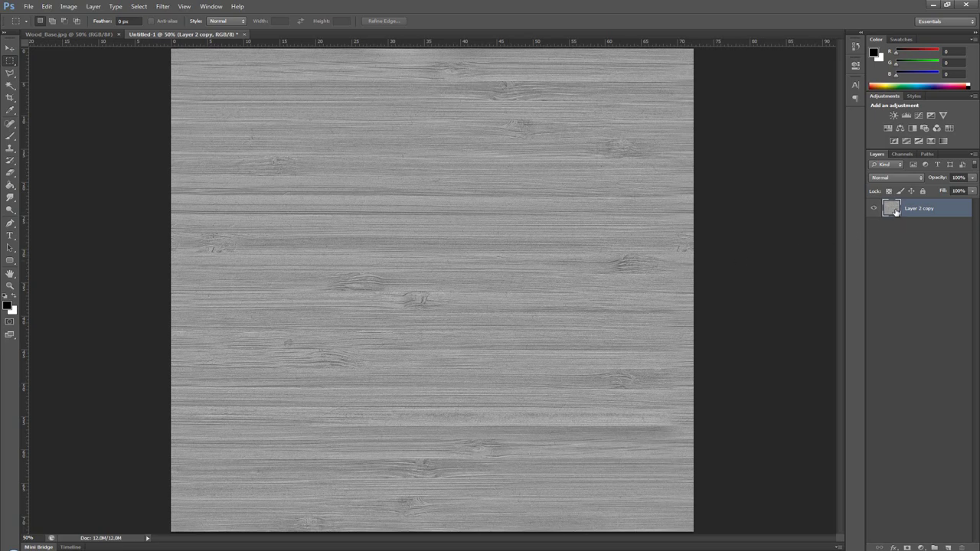
Step: Add a Curves 1 adjustment layer with a steep S-curve to strongly boost the wood's contrast
left_click(921, 548)
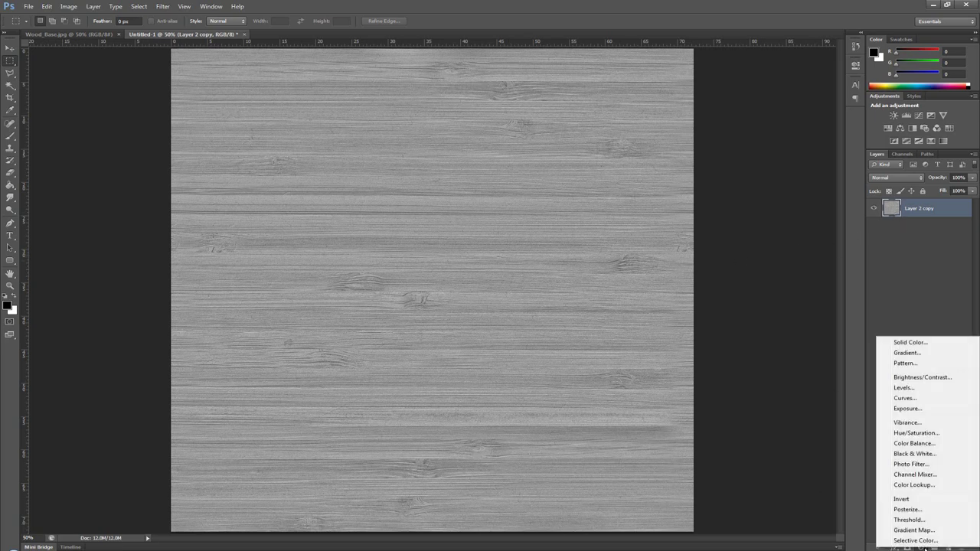
left_click(914, 398)
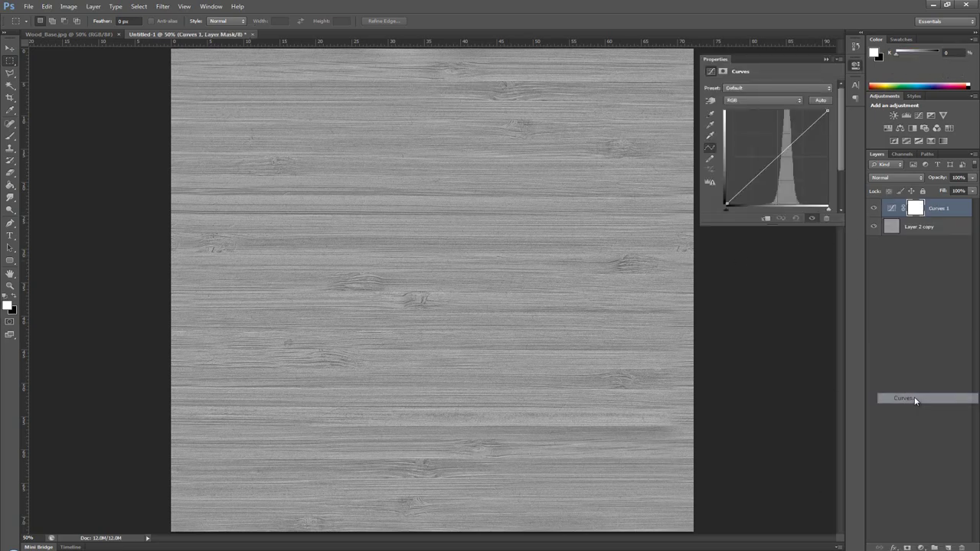
left_click_drag(753, 174, 768, 189)
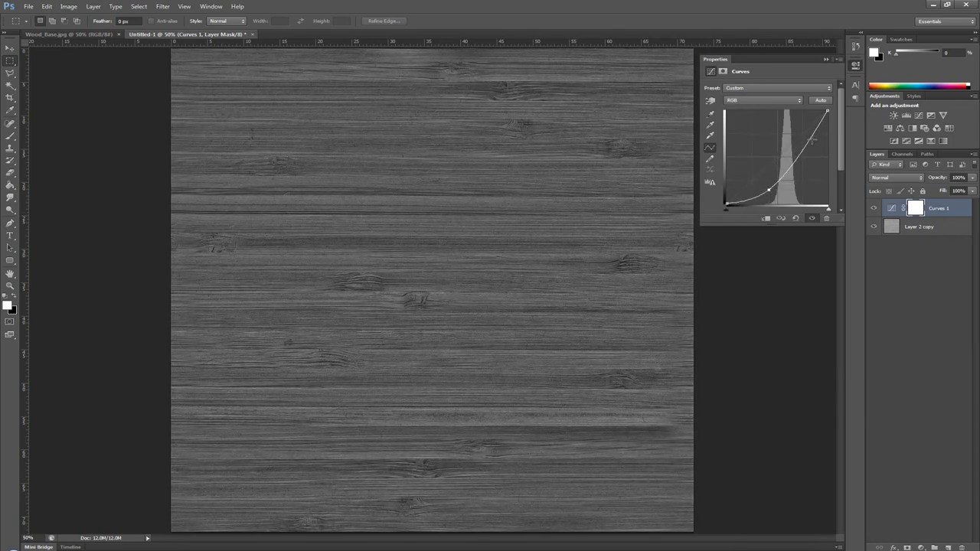
left_click_drag(811, 138, 793, 119)
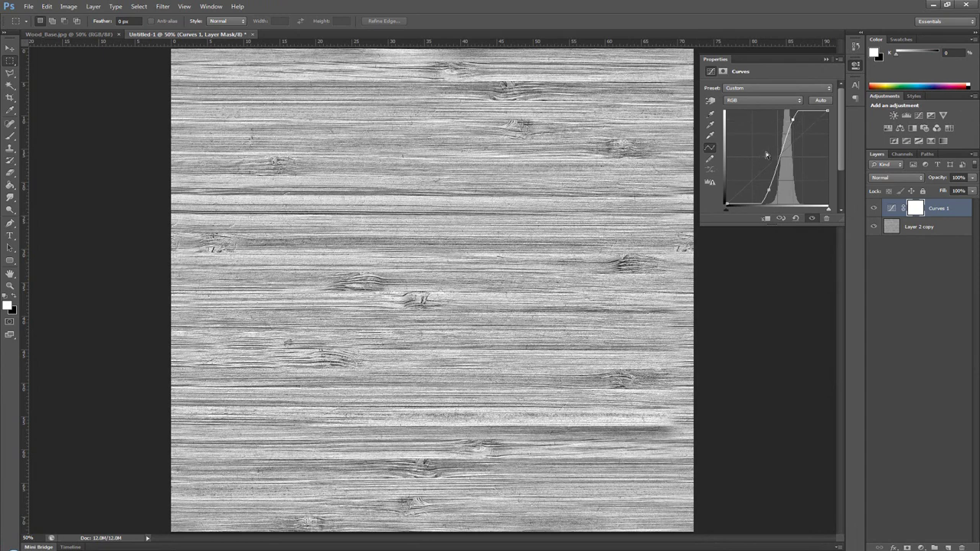
Step: Save the high-contrast wood as a JPEG named Wood_Specular in the Textures folder
left_click(29, 6)
left_click(46, 122)
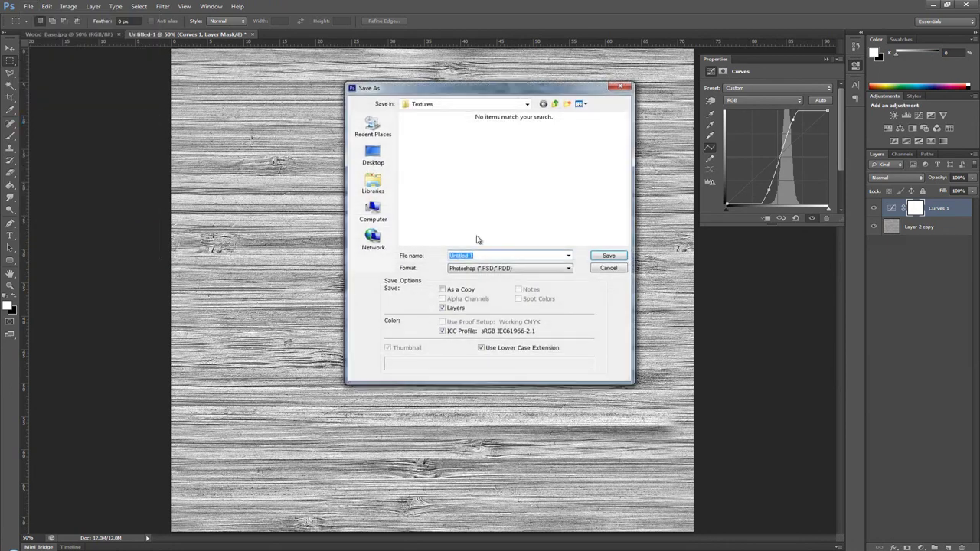
left_click(500, 267)
left_click(476, 328)
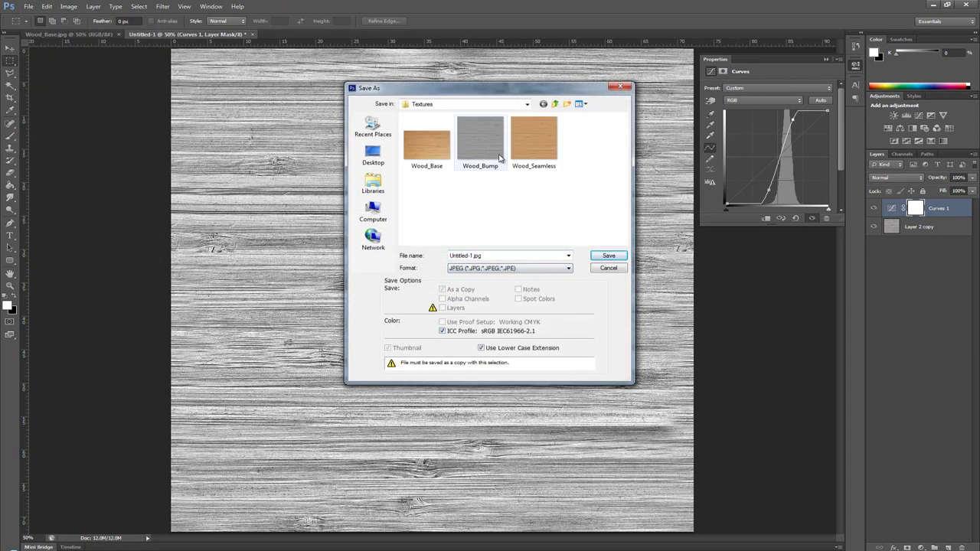
left_click(499, 155)
left_click(487, 255)
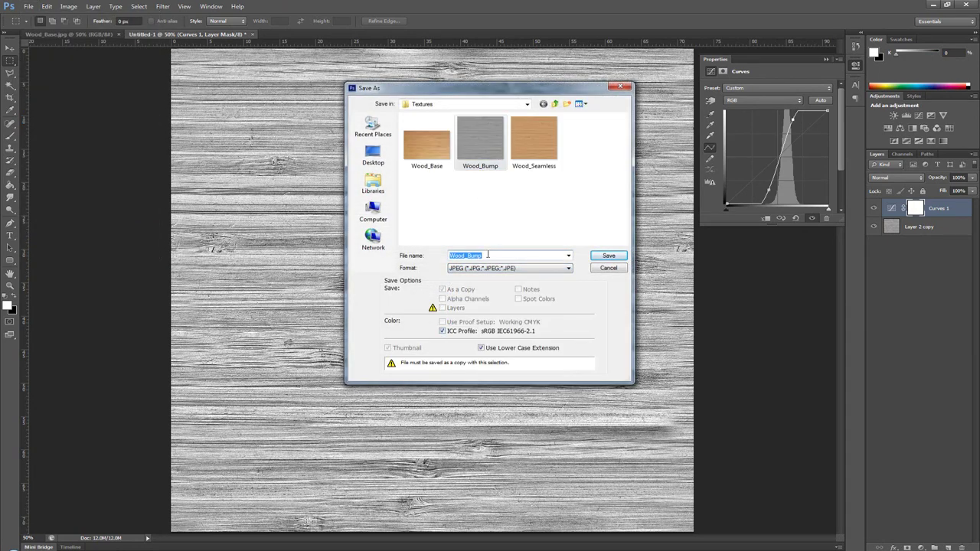
left_click(488, 255)
type("Specular")
left_click(607, 256)
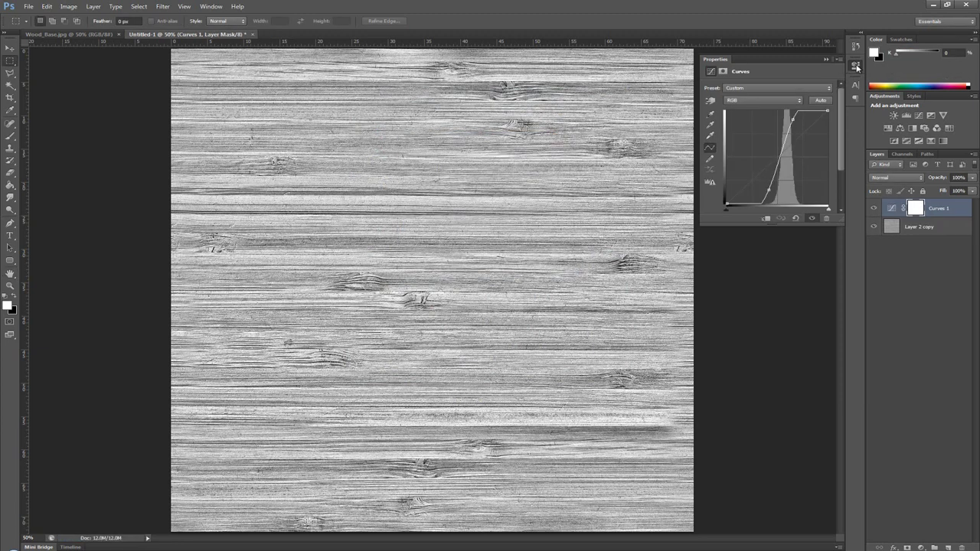
left_click(855, 65)
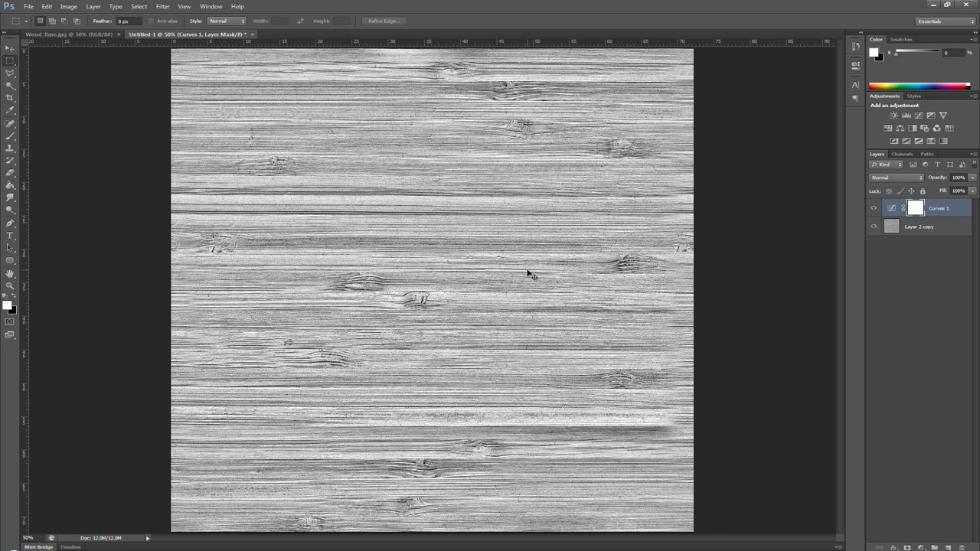
Step: Load Wood_Seamless.jpg from the Textures folder as the floor's diffuse bitmap, replacing Wood_Base
key("alt+Tab")
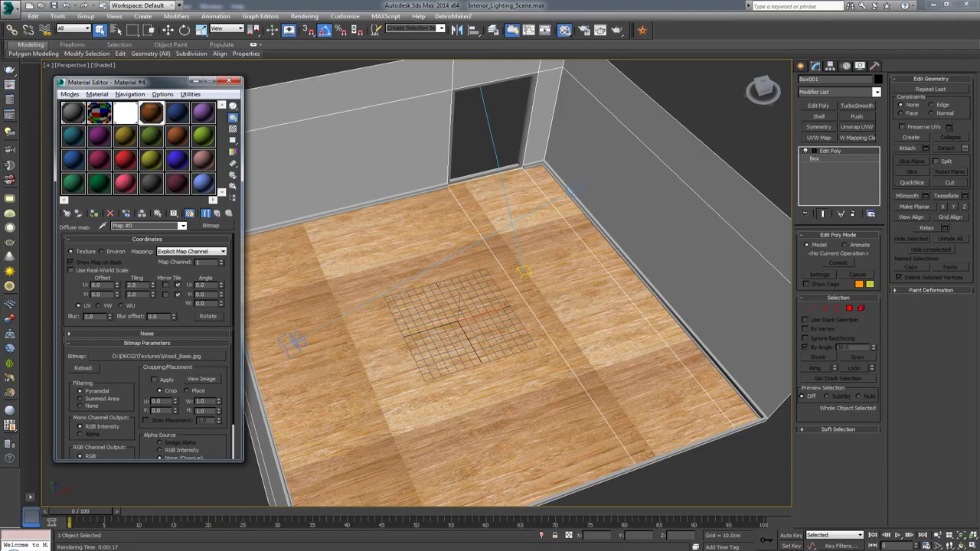
scroll(370, 233, "up", 3)
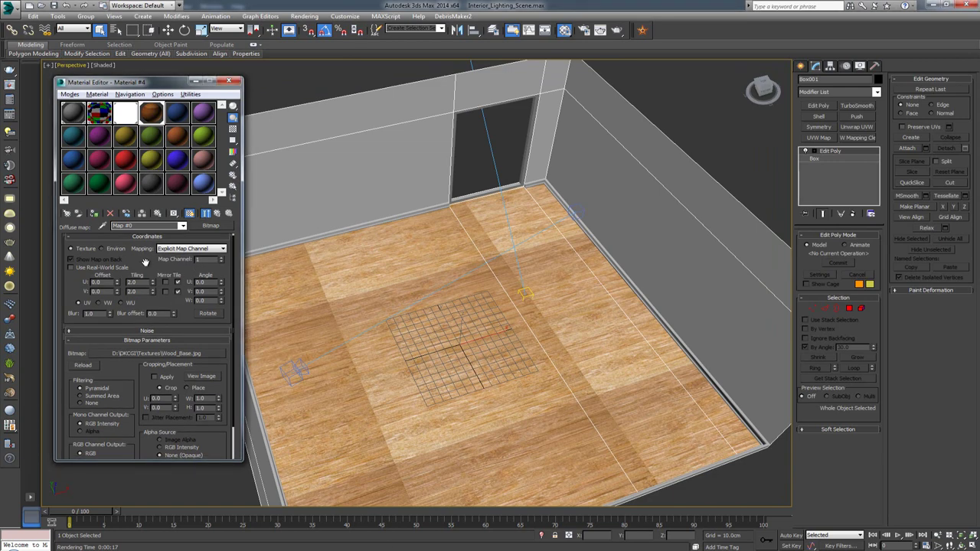
left_click_drag(146, 265, 144, 257)
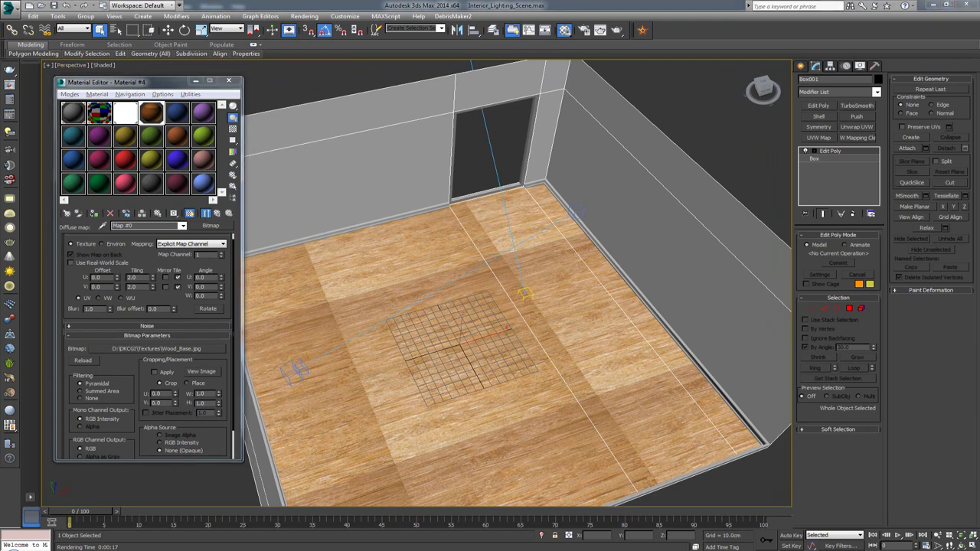
key("alt+Tab")
left_click_drag(516, 123, 600, 76)
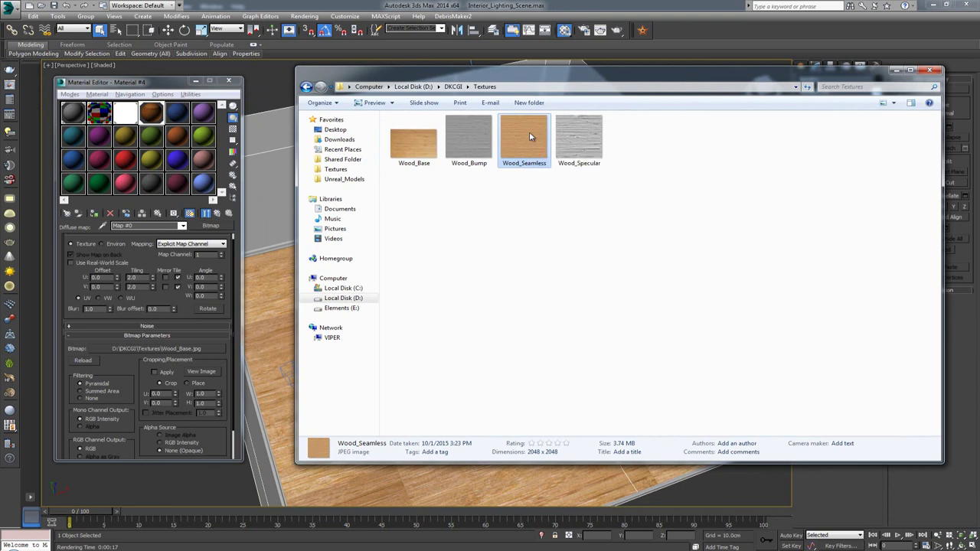
left_click_drag(530, 138, 170, 347)
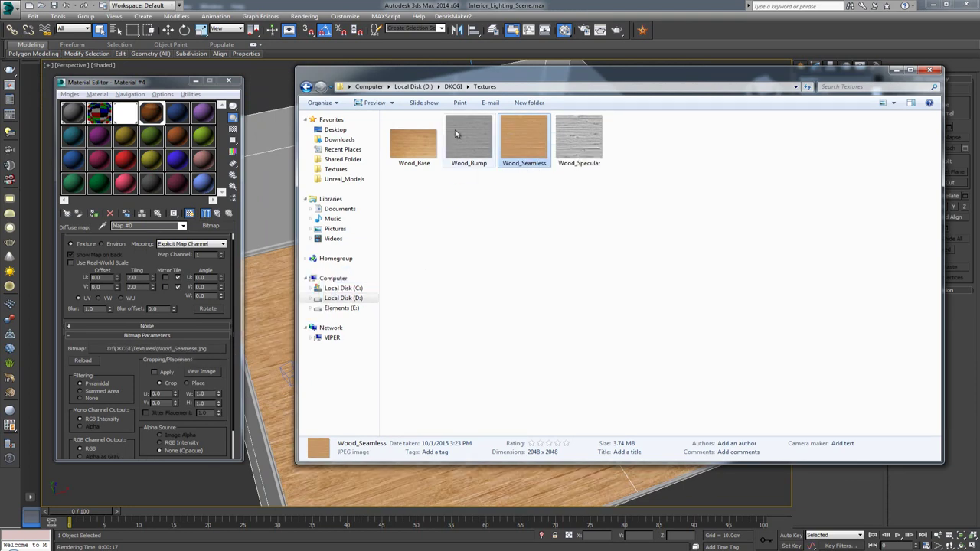
left_click(895, 69)
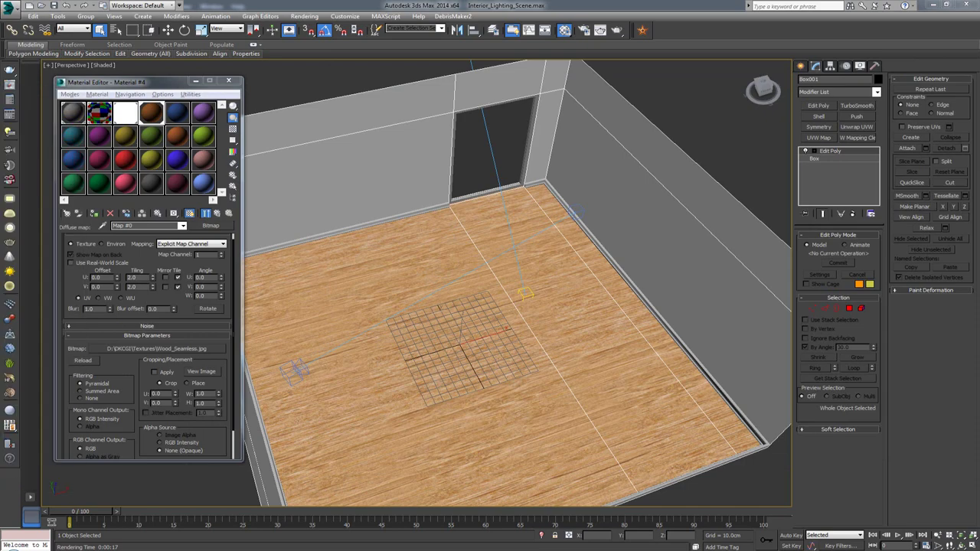
Step: Orbit around the room to inspect the floor and try a U tiling of 4 on the wood map
left_click_drag(494, 291, 570, 261)
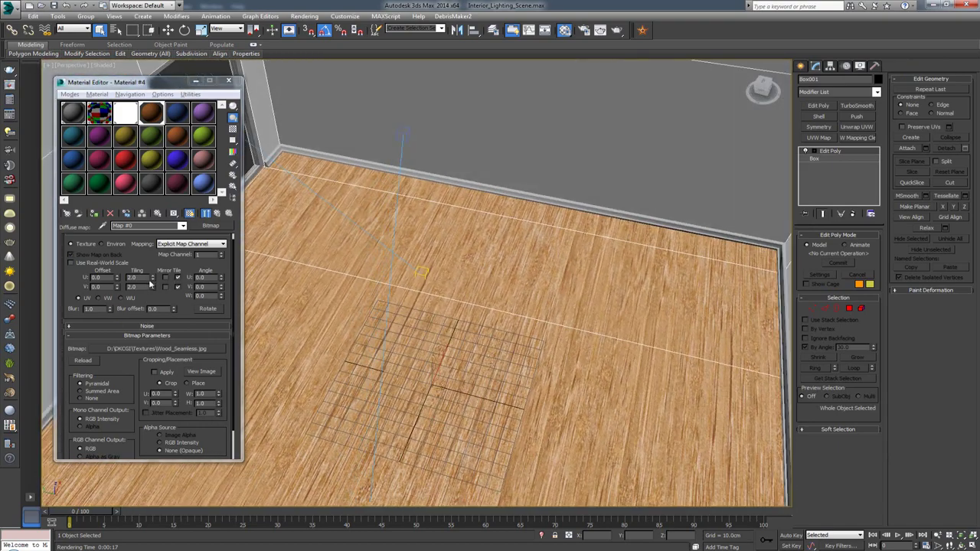
left_click_drag(309, 283, 351, 276)
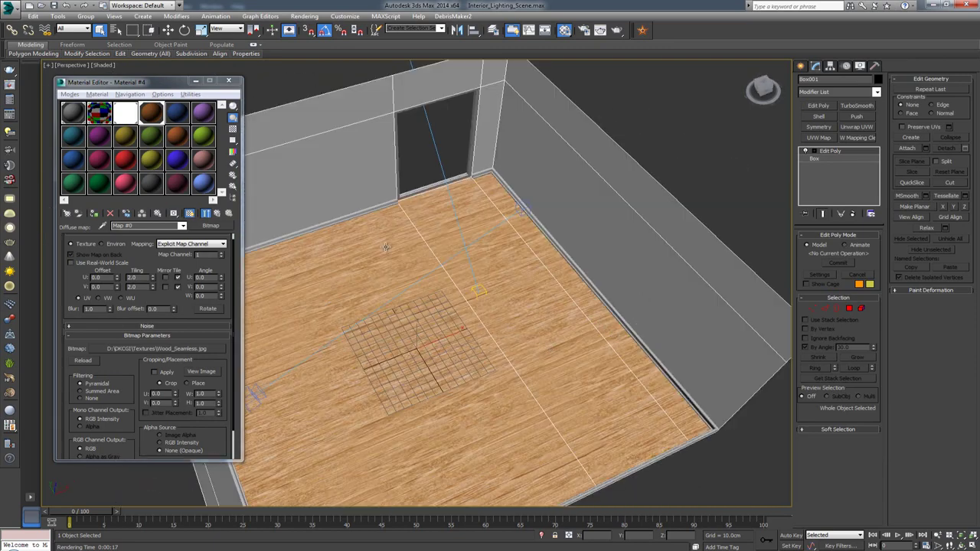
double_click(131, 277)
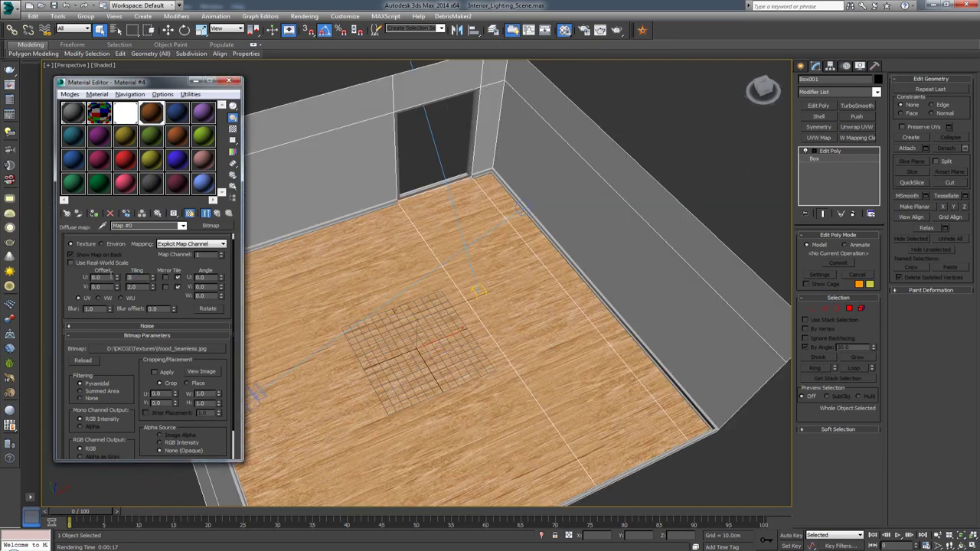
type("4")
key("Return")
left_click_drag(342, 290, 405, 308)
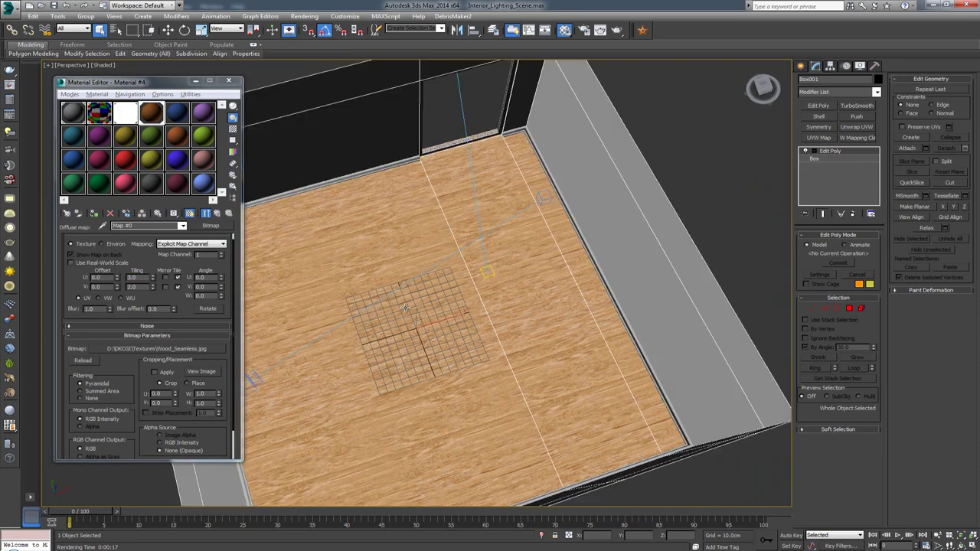
scroll(404, 307, "down", 3)
scroll(410, 306, "up", 8)
scroll(418, 304, "down", 3)
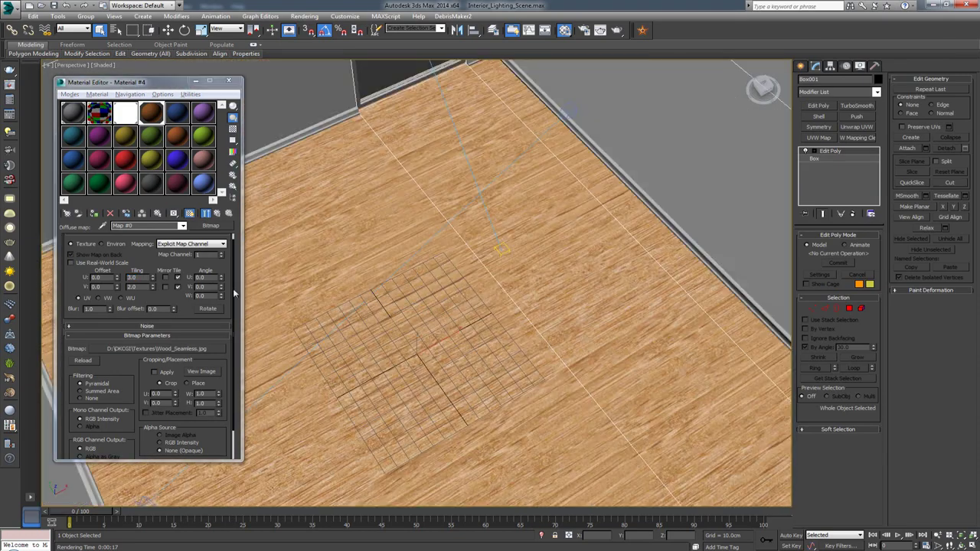
Step: Set the wood map tiling to 2.0 in U and V, then return to the camera view
double_click(147, 278)
type("2")
key("Return")
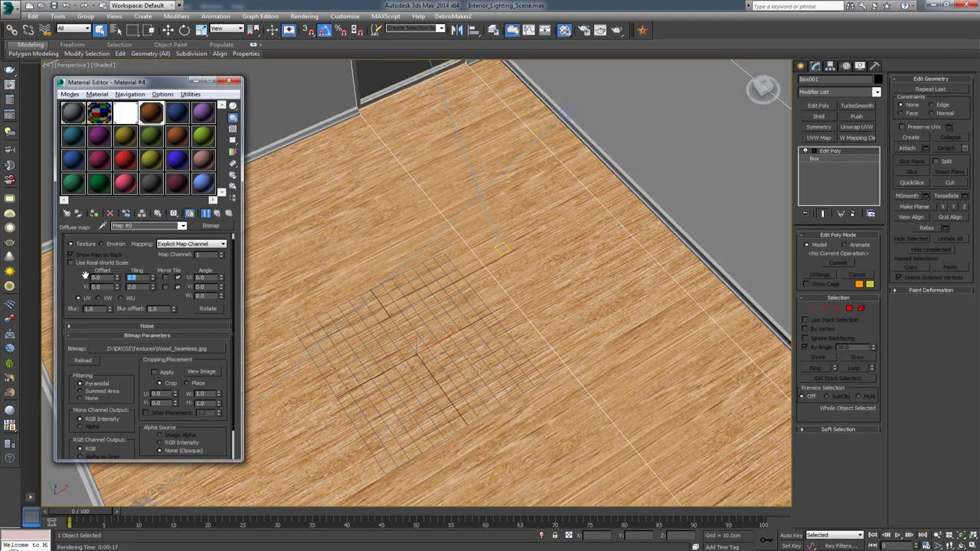
key("Tab")
type("3")
key("Return")
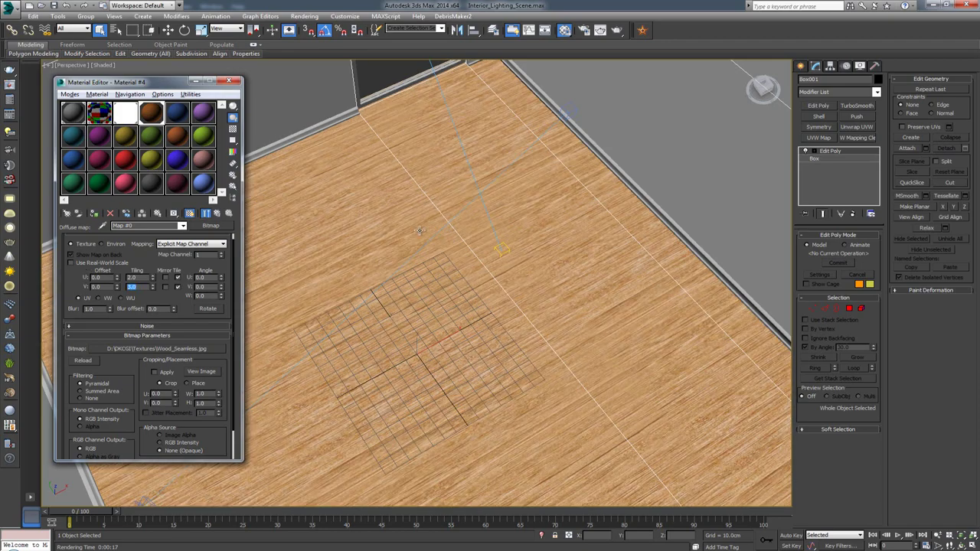
left_click_drag(504, 249, 531, 239)
key("c")
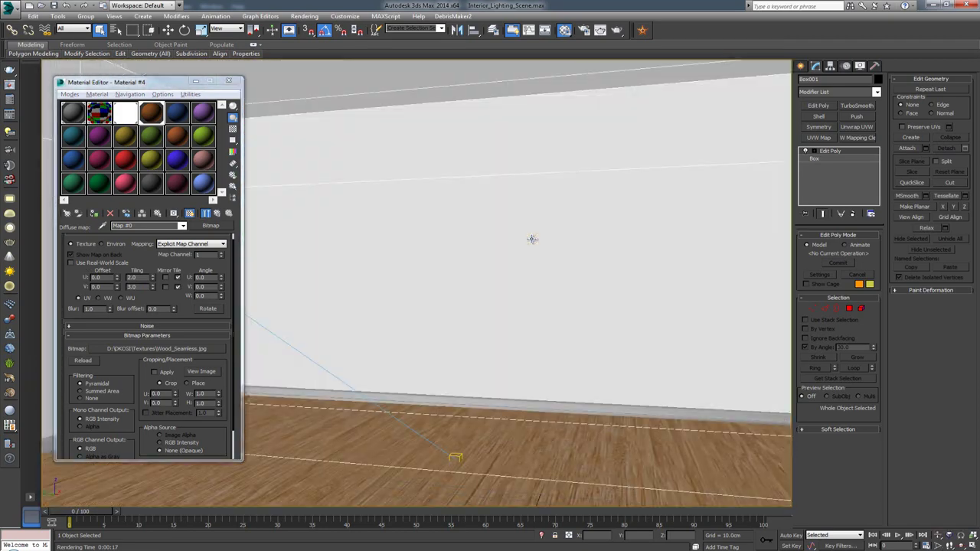
Step: Render the room with the tiled wood floor, then return to the Floor VRayMtl's Maps rollout
left_click(620, 31)
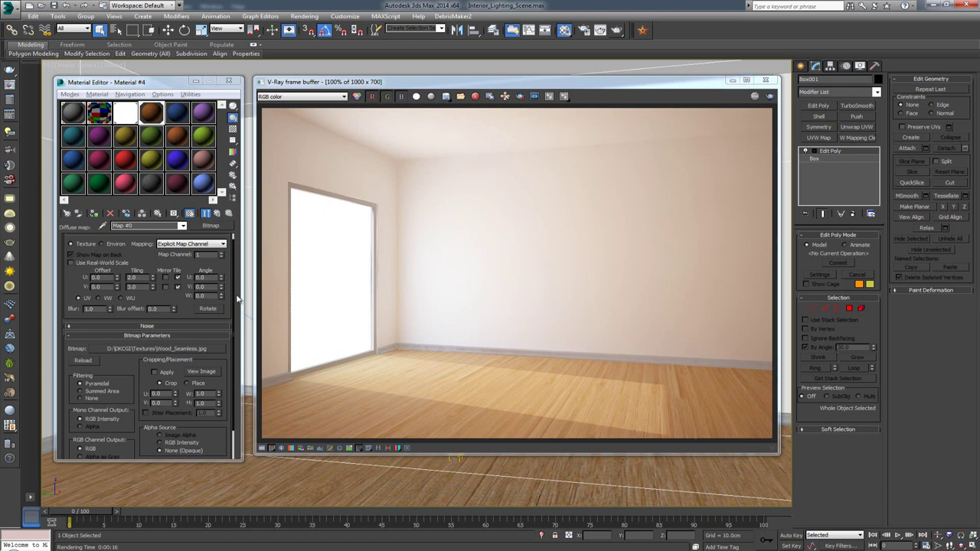
left_click(219, 217)
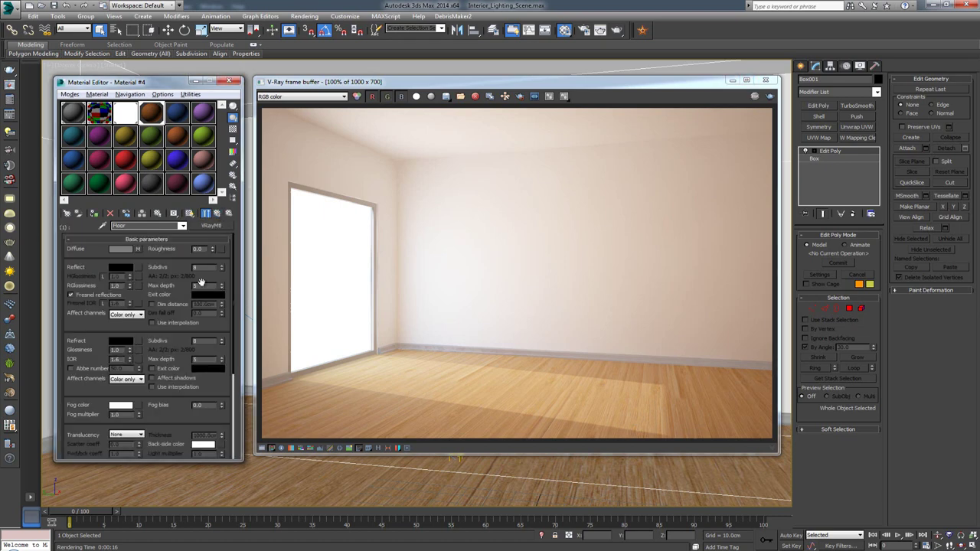
left_click_drag(205, 388, 221, 176)
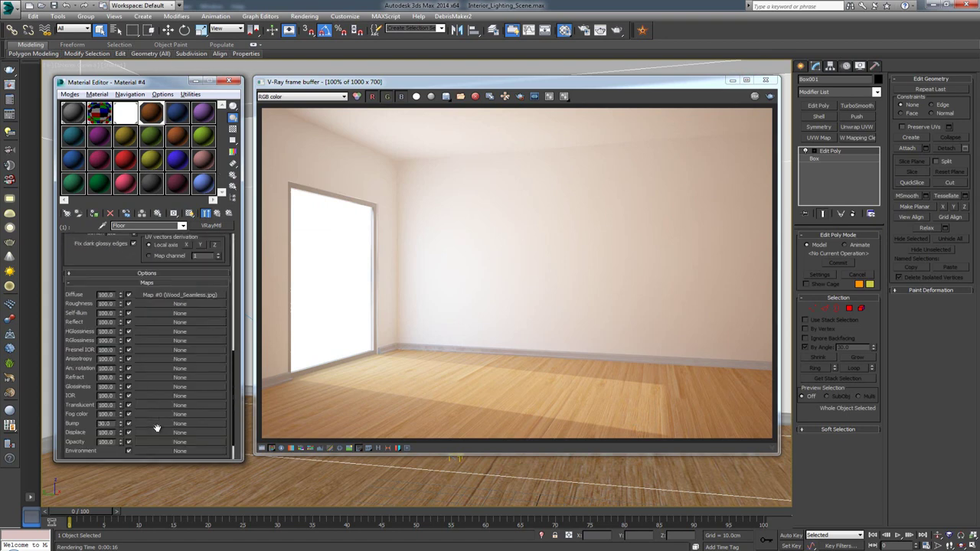
Step: Unhide all hidden objects to reveal the teapot and select it
left_click(162, 427)
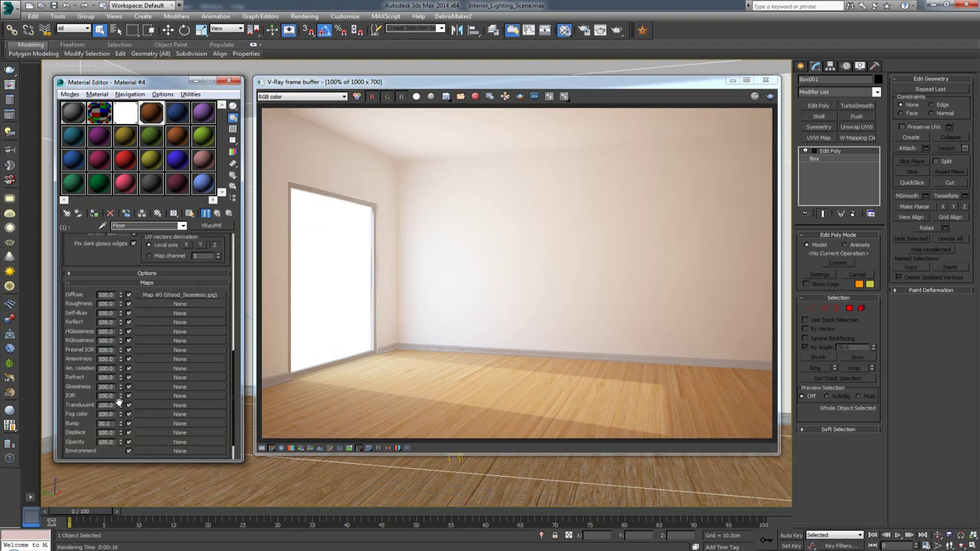
left_click(732, 80)
right_click(503, 282)
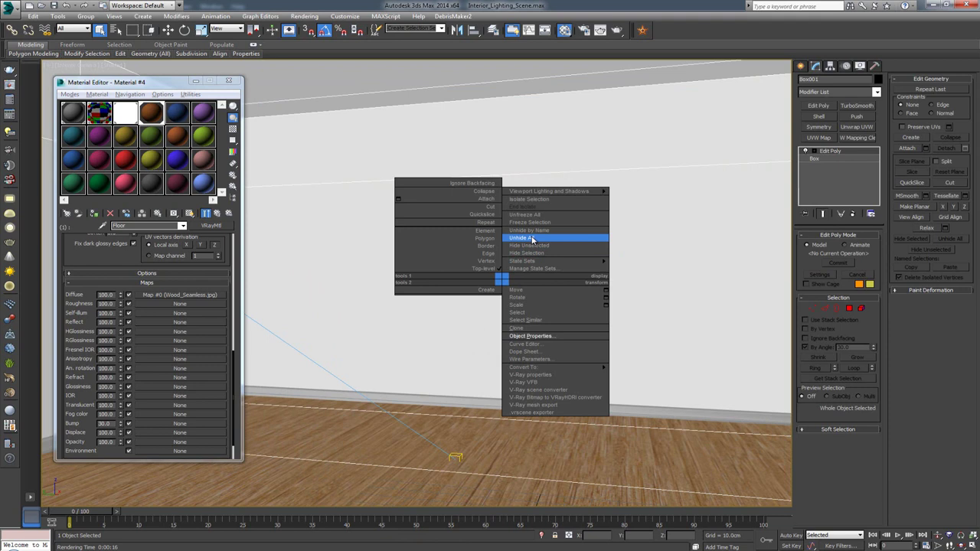
left_click(532, 237)
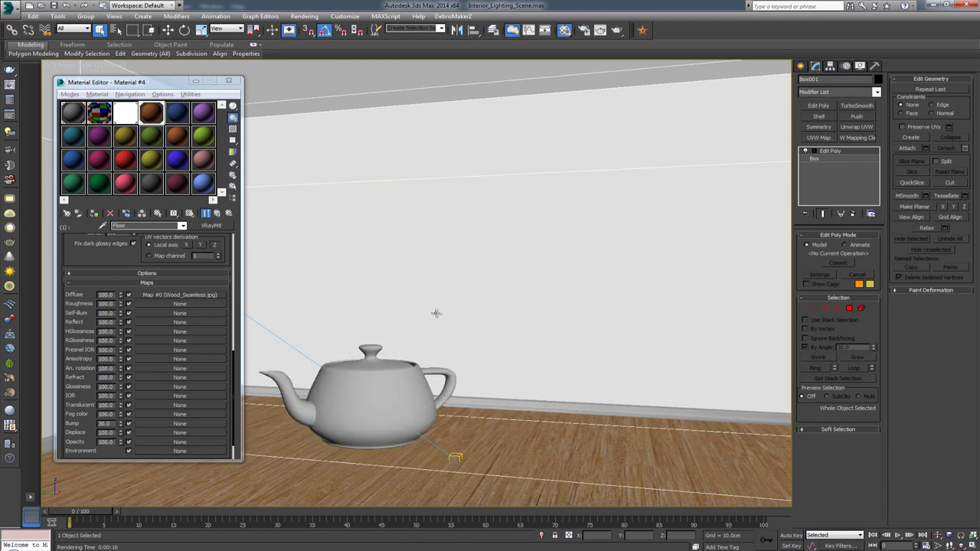
left_click(370, 394)
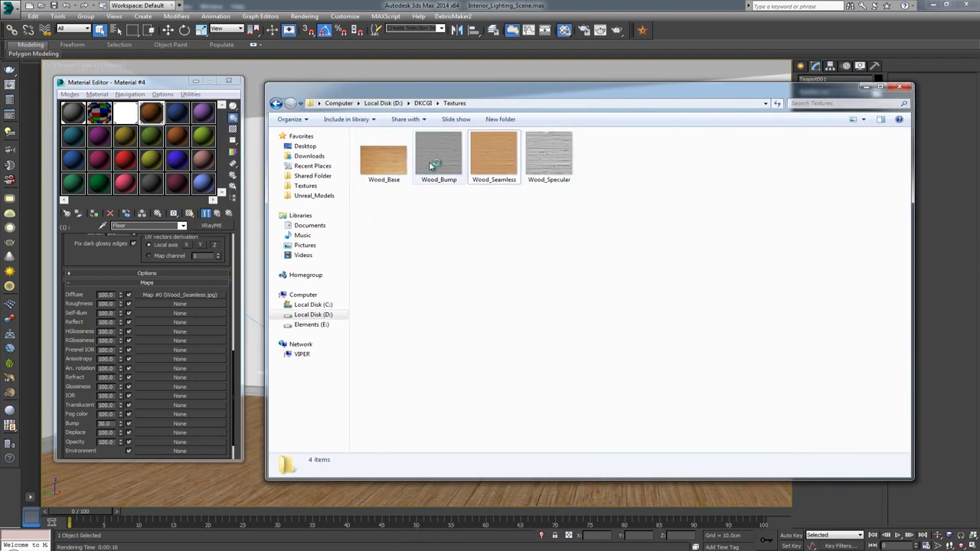
Step: Assign Wood_Bump.jpg to the Floor material's Bump slot and Wood_Specular.jpg to its Reflect slot
left_click(451, 167)
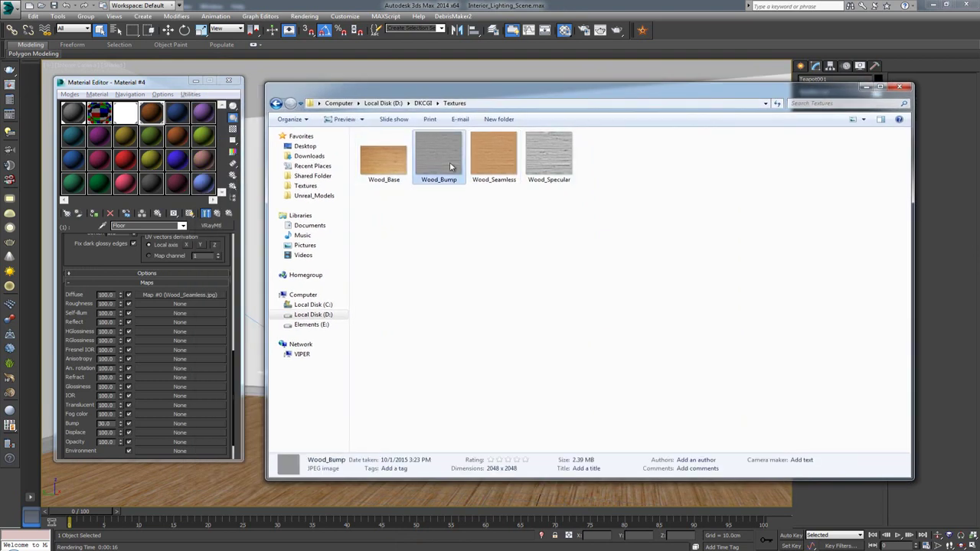
left_click_drag(450, 167, 181, 428)
left_click_drag(565, 154, 171, 325)
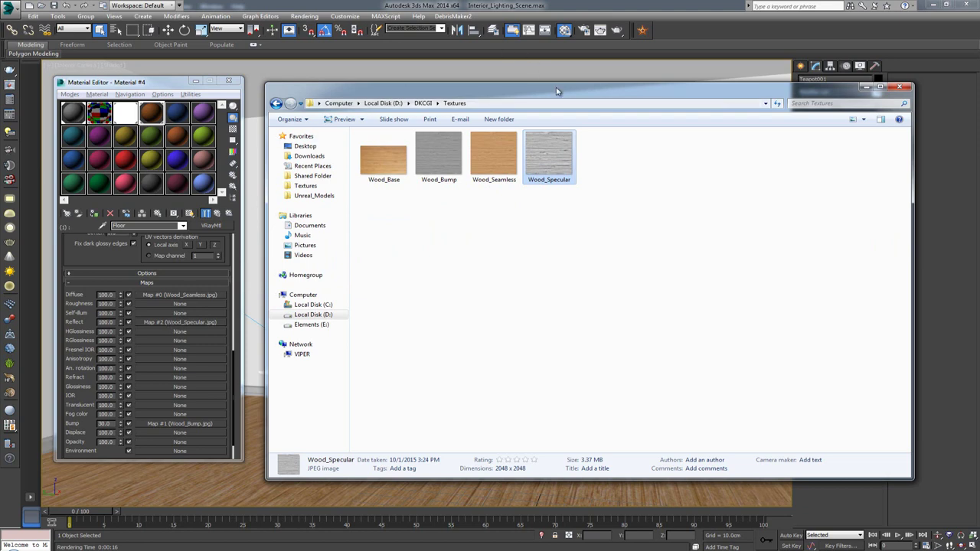
left_click(899, 86)
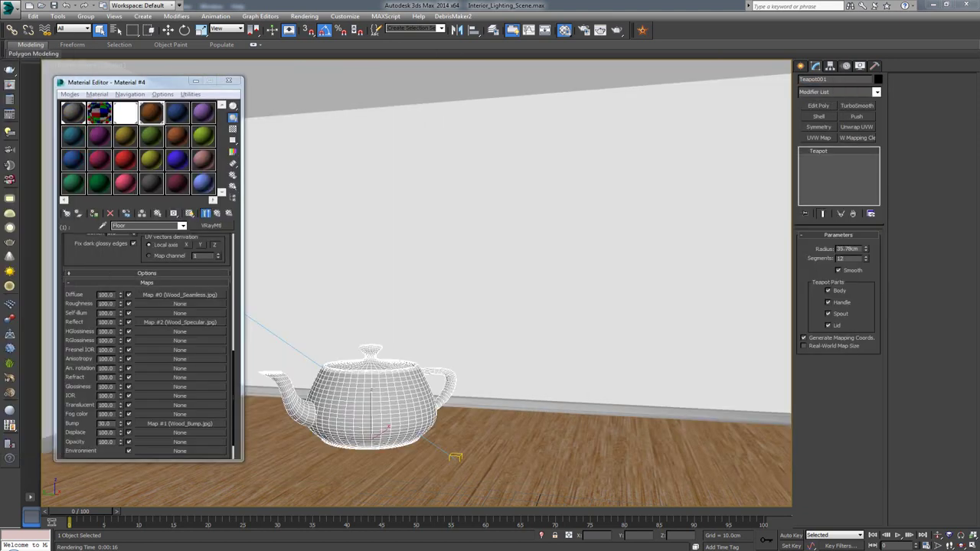
Step: Set the Floor material's bump amount to 60
left_click_drag(111, 423, 98, 423)
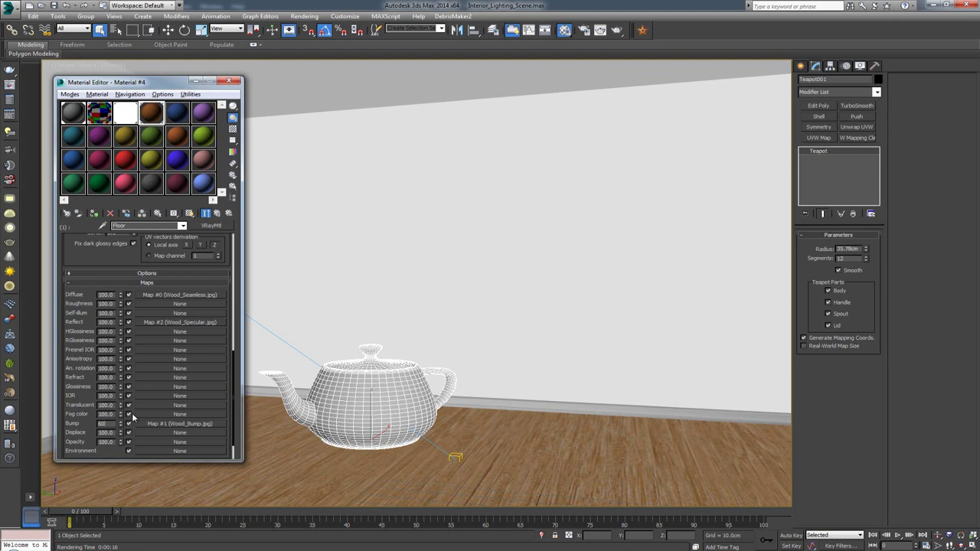
type("60")
key("Return")
Step: Render the teapot on the bump-textured floor, then reopen the floor Box001's material
left_click(198, 82)
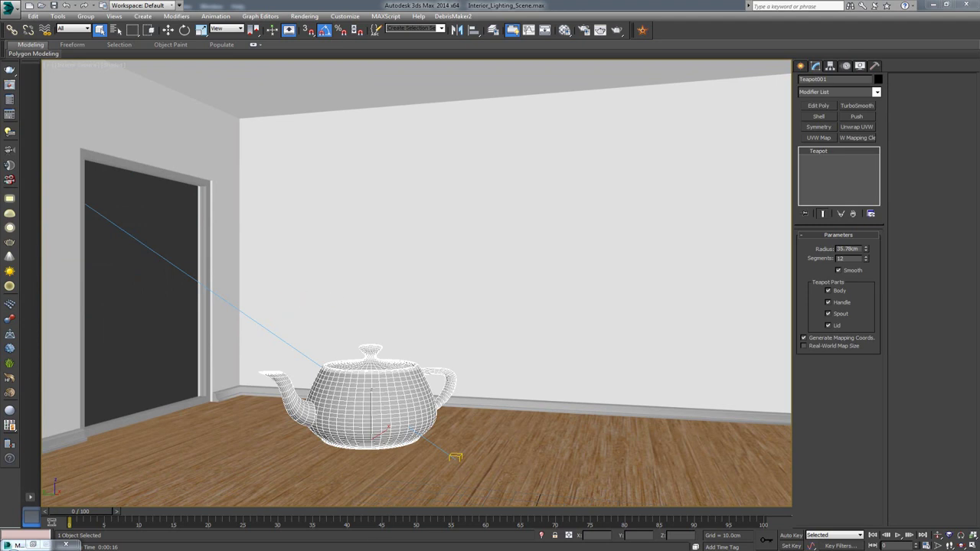
key("shift+q")
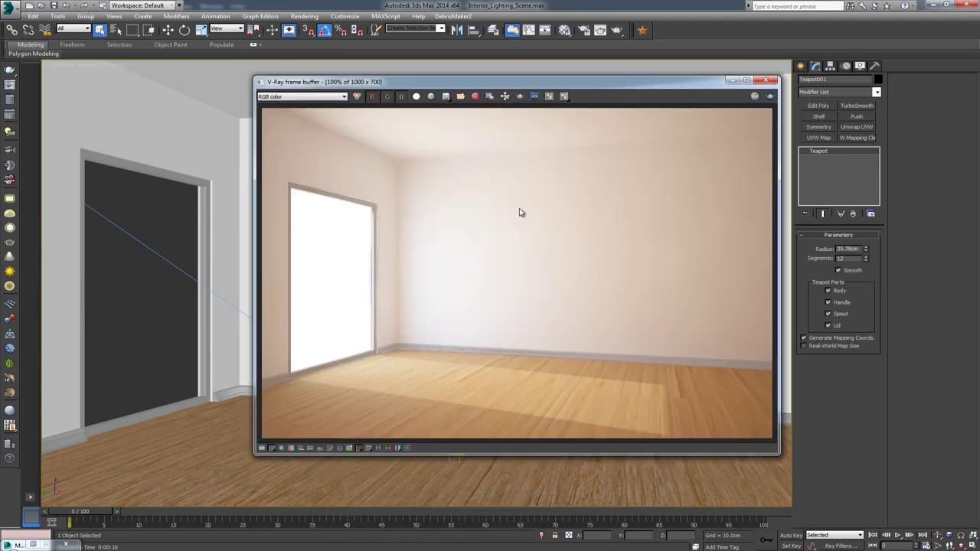
left_click(771, 97)
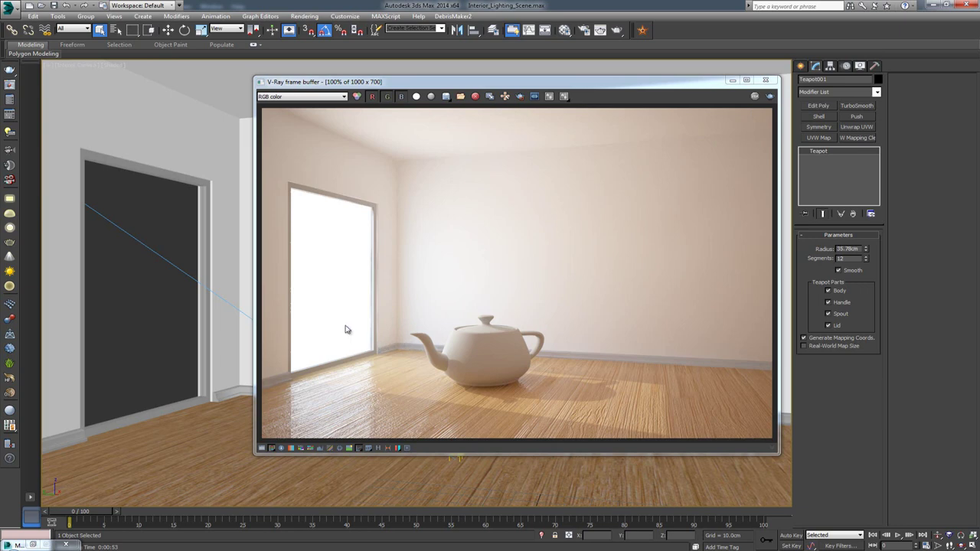
left_click_drag(486, 82, 581, 71)
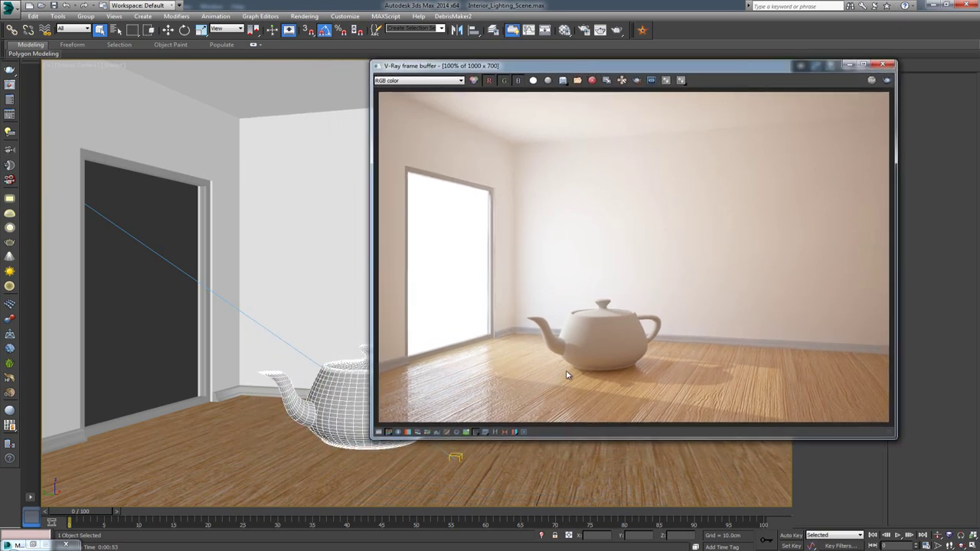
left_click(311, 352)
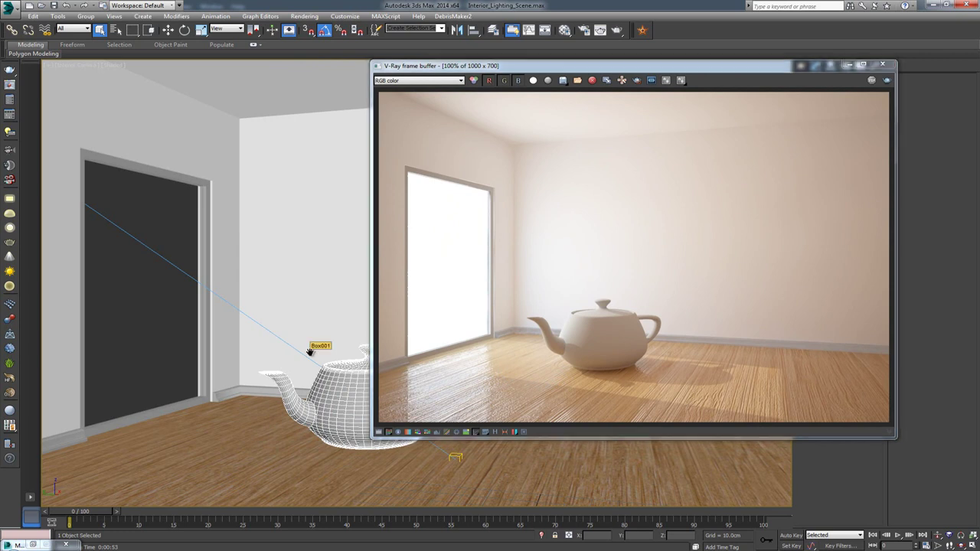
key("m")
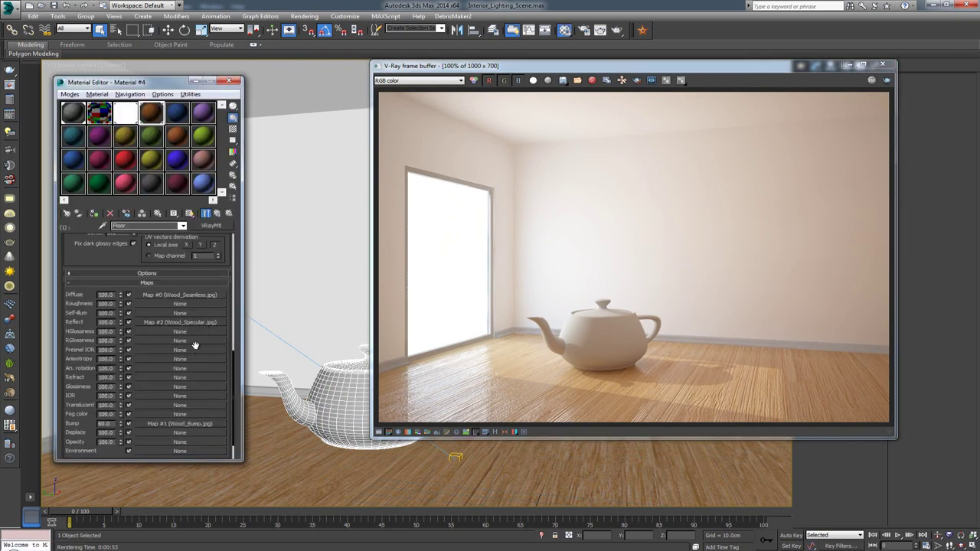
left_click(181, 296)
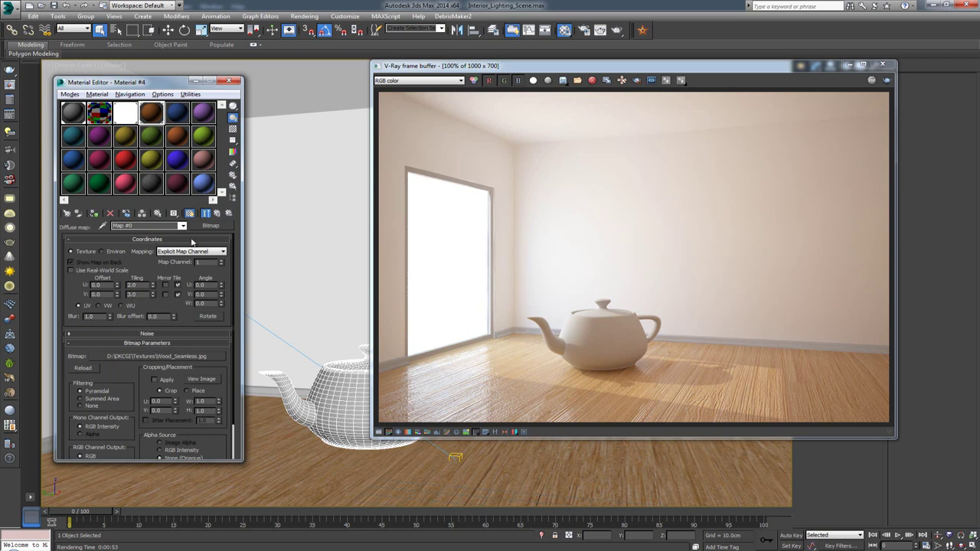
left_click(217, 213)
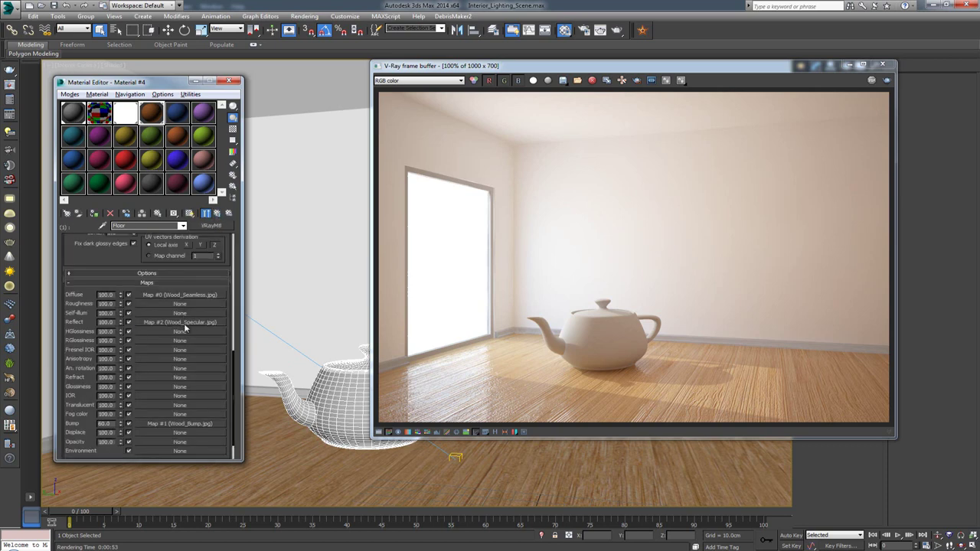
left_click(184, 324)
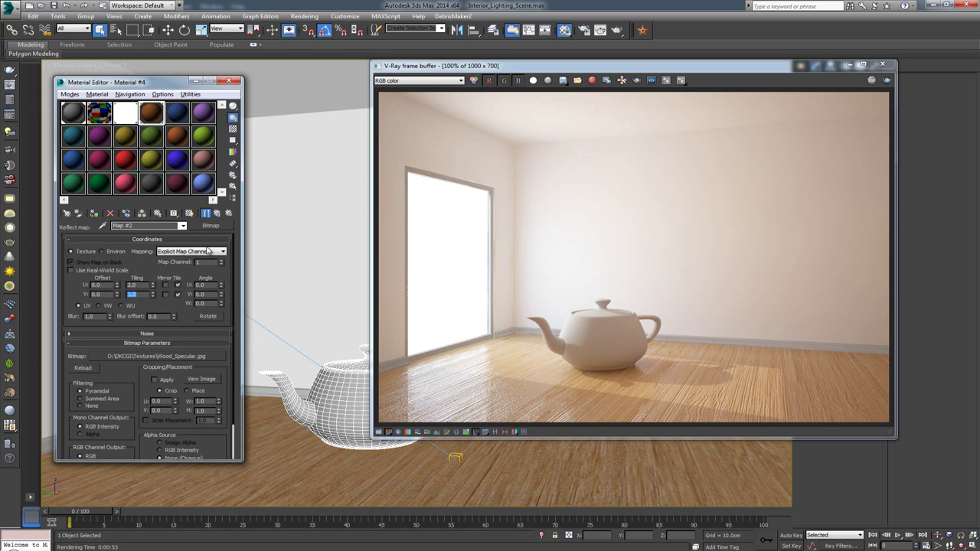
left_click(217, 213)
left_click(184, 423)
left_click(216, 214)
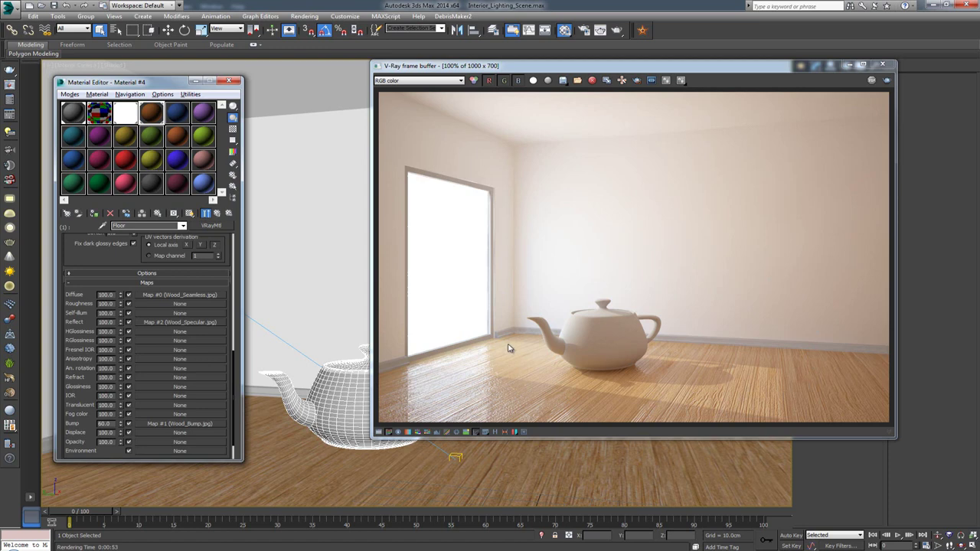
left_click_drag(688, 68, 614, 71)
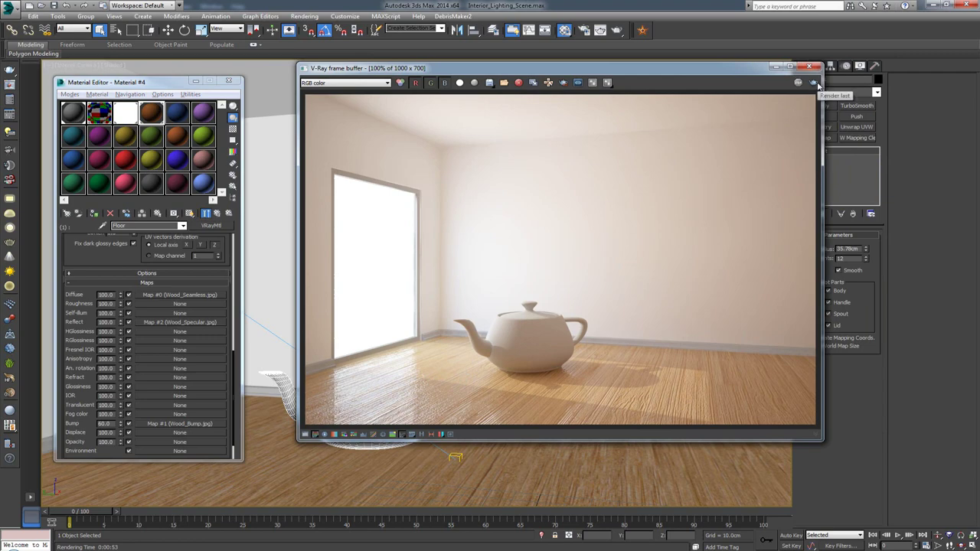
Step: Re-render the teapot scene with Render last in the V-Ray frame buffer
left_click(814, 83)
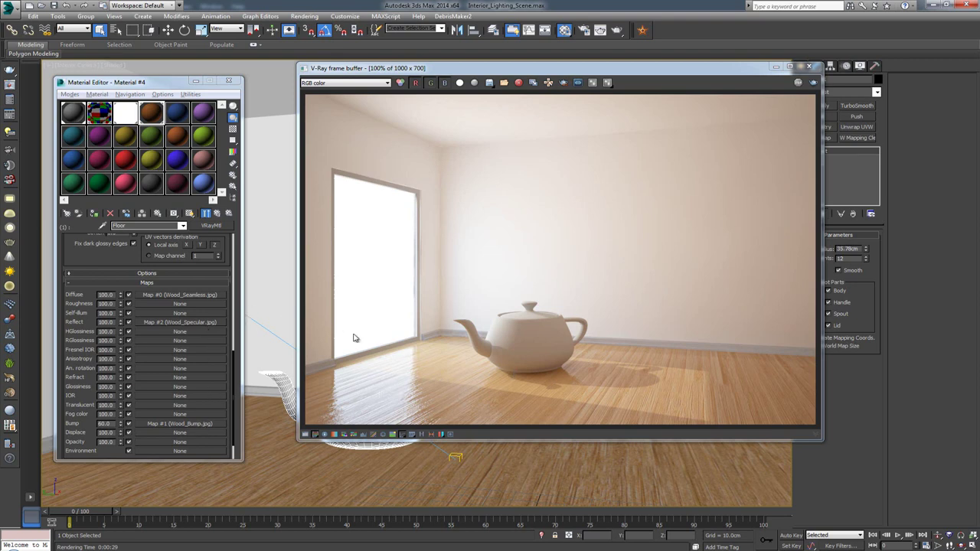
Step: Lower the Floor material's reflection glossiness to 0.9
left_click(85, 322)
scroll(100, 337, "up", 3)
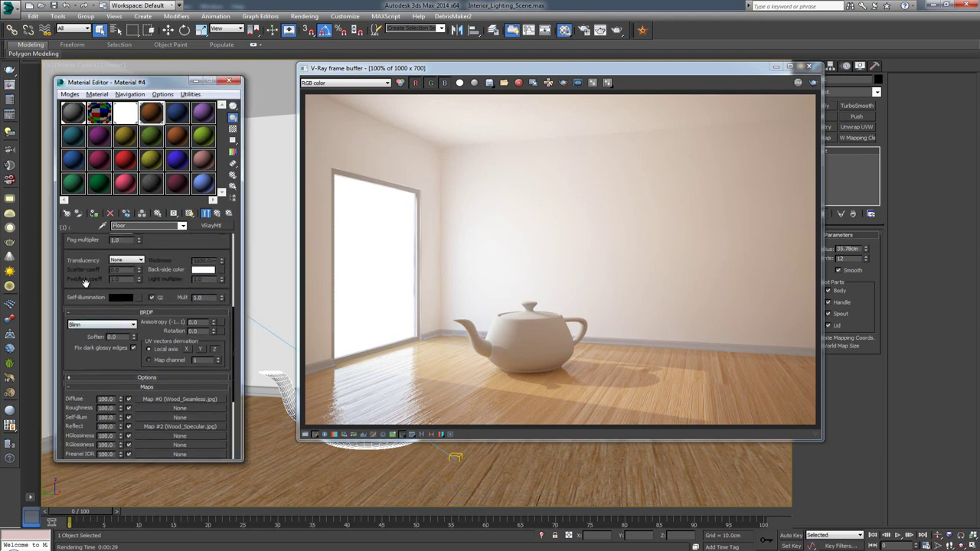
scroll(85, 283, "up", 5)
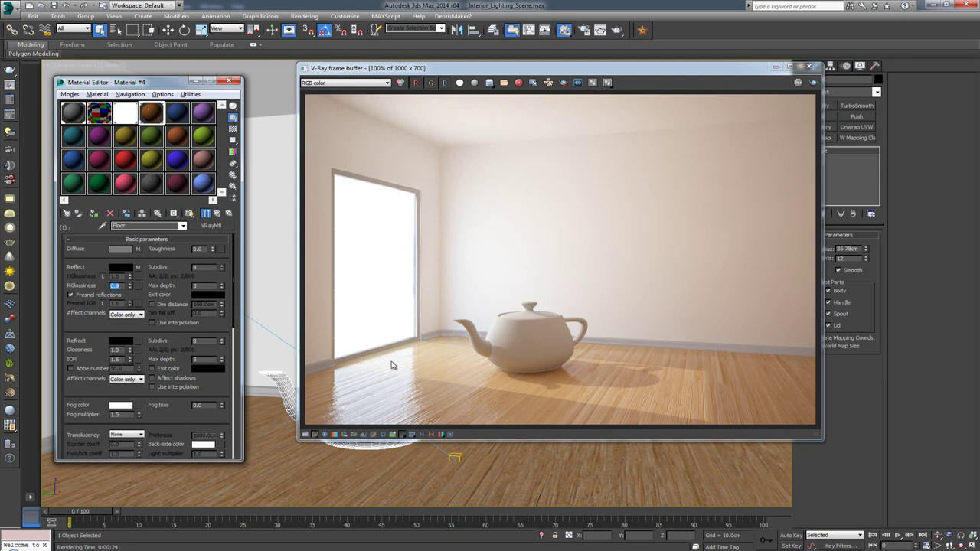
left_click(183, 337)
left_click_drag(182, 344, 192, 117)
Step: Set the Floor material's Reflect map amount to 80
scroll(145, 345, "down", 2)
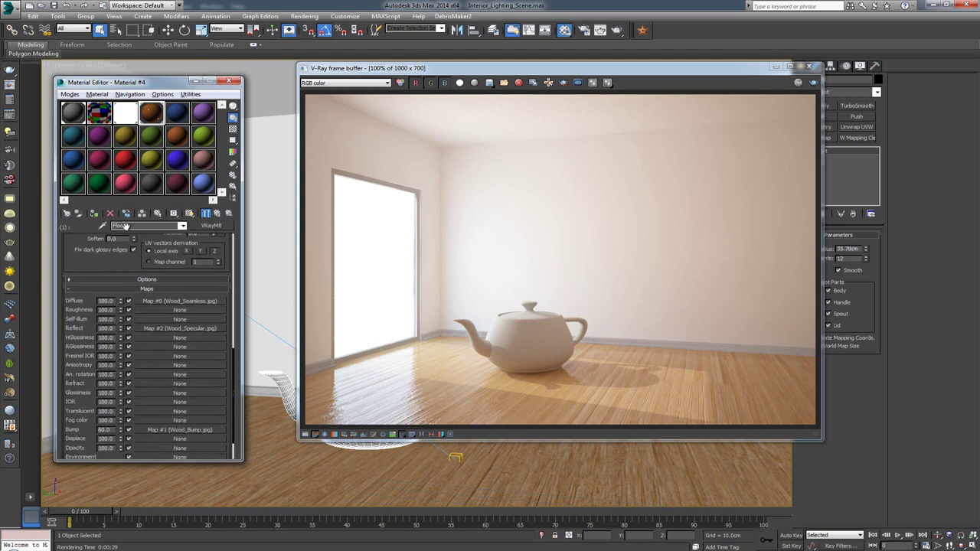
left_click_drag(115, 328, 90, 326)
type("80")
key("Return")
Step: Re-render the teapot scene with the Reflect map amount lowered to 80
left_click(813, 82)
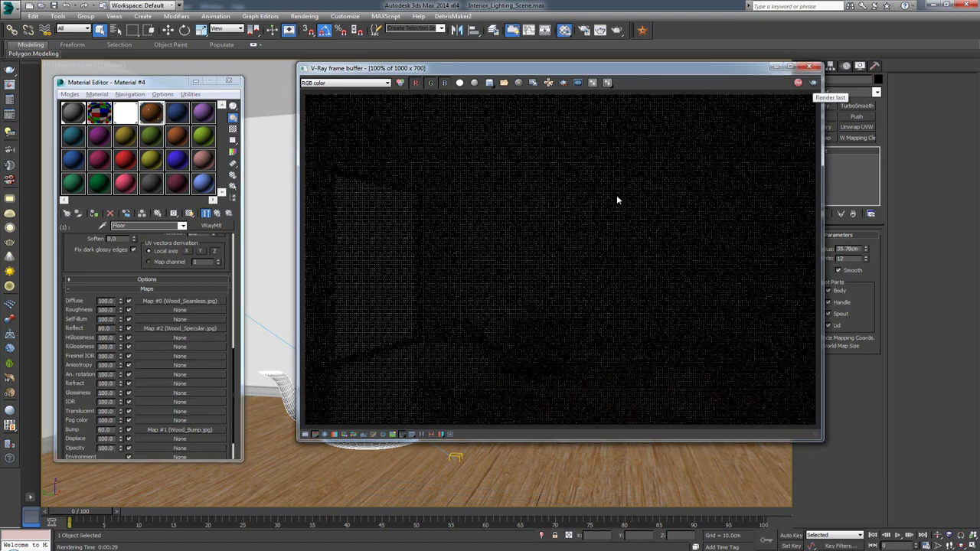